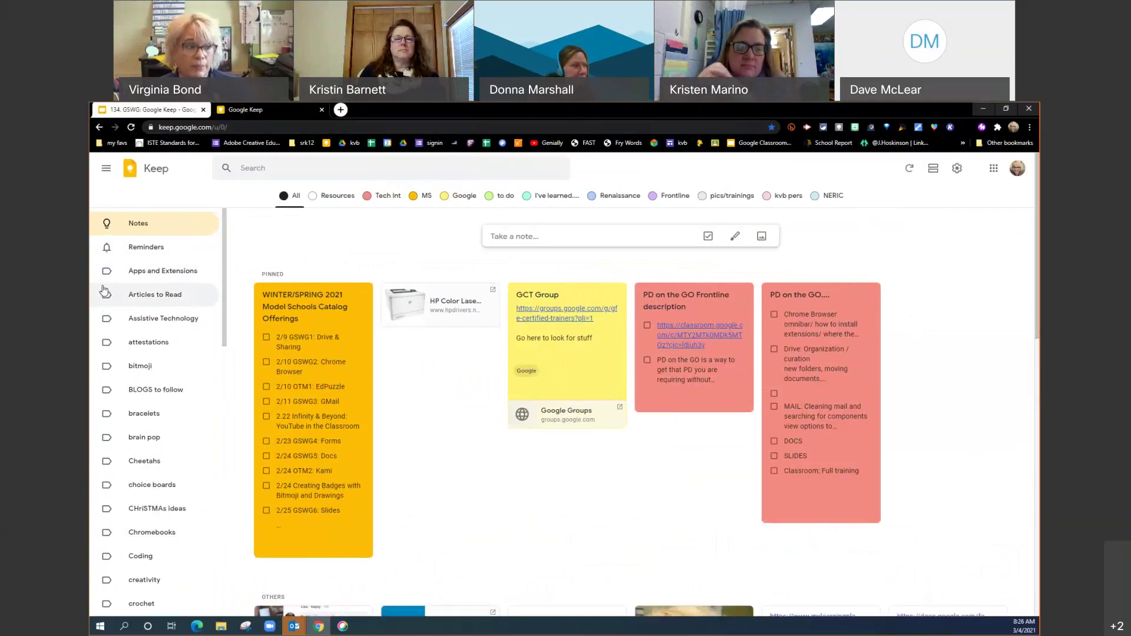
- Show only the notes that have reminders
{"action": "left_click", "coordinate": [106, 253]}
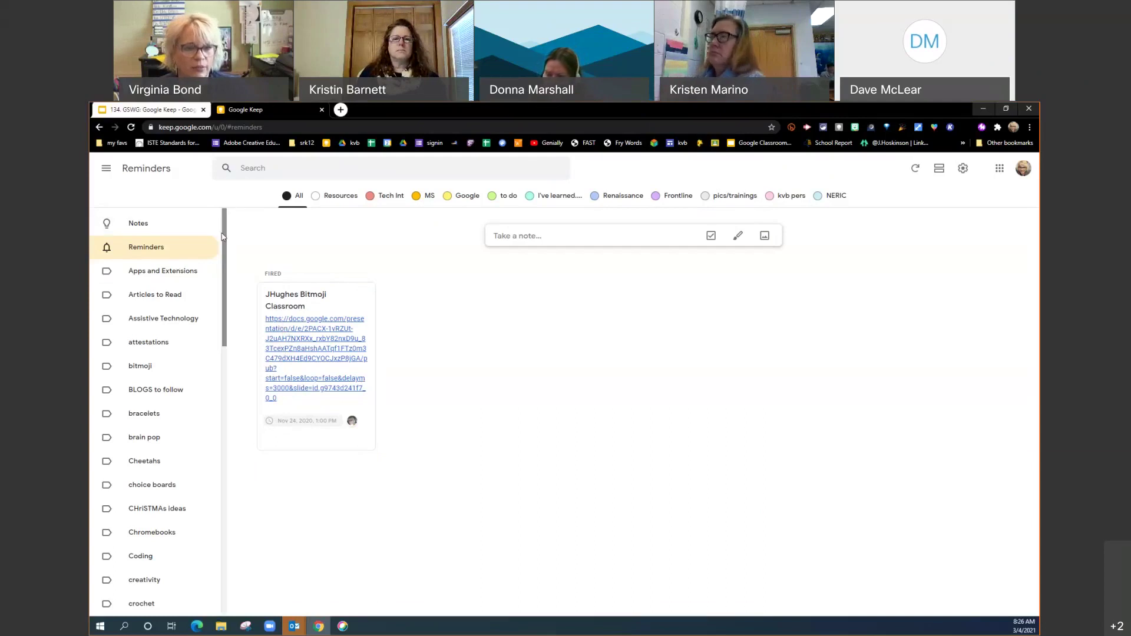
- Rename the "To do" label as "* To do NOW!!!" in the label editor
{"action": "scroll", "coordinate": [218, 415], "scroll_direction": "down", "scroll_amount": 9}
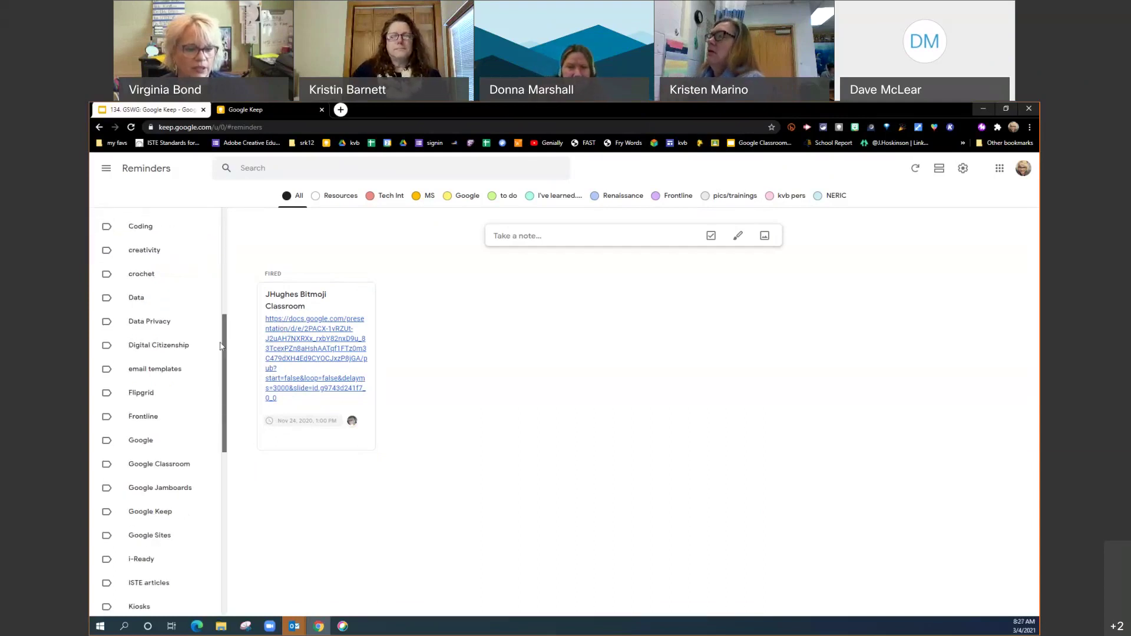
{"action": "scroll", "coordinate": [218, 415], "scroll_direction": "down", "scroll_amount": 6}
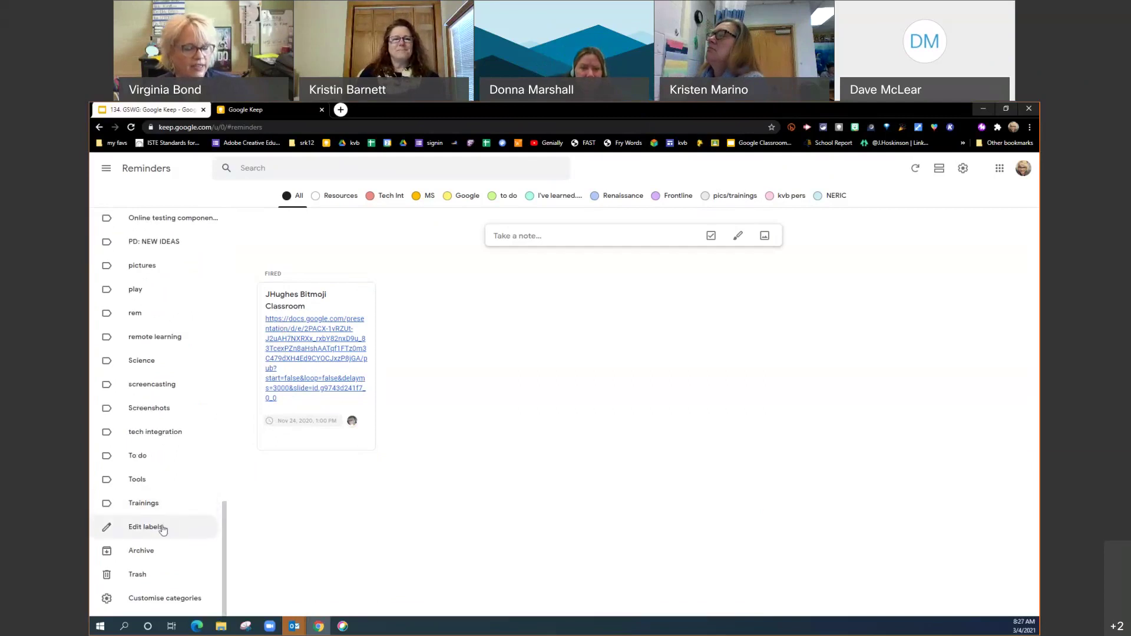
{"action": "left_click", "coordinate": [157, 530]}
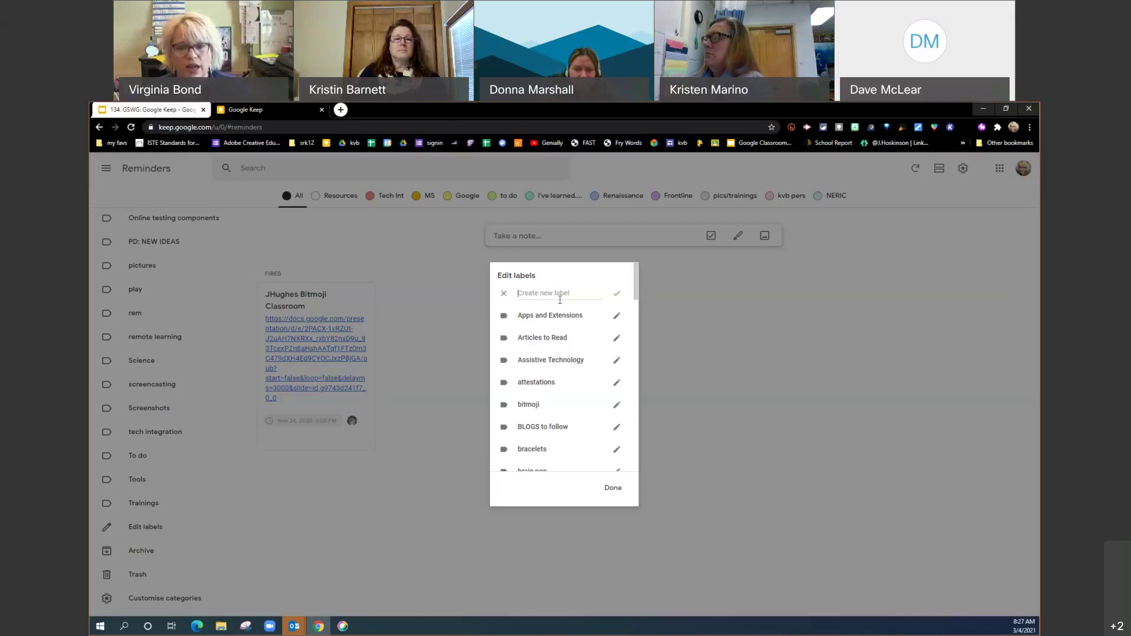
{"action": "left_click_drag", "start_coordinate": [637, 287], "coordinate": [644, 482]}
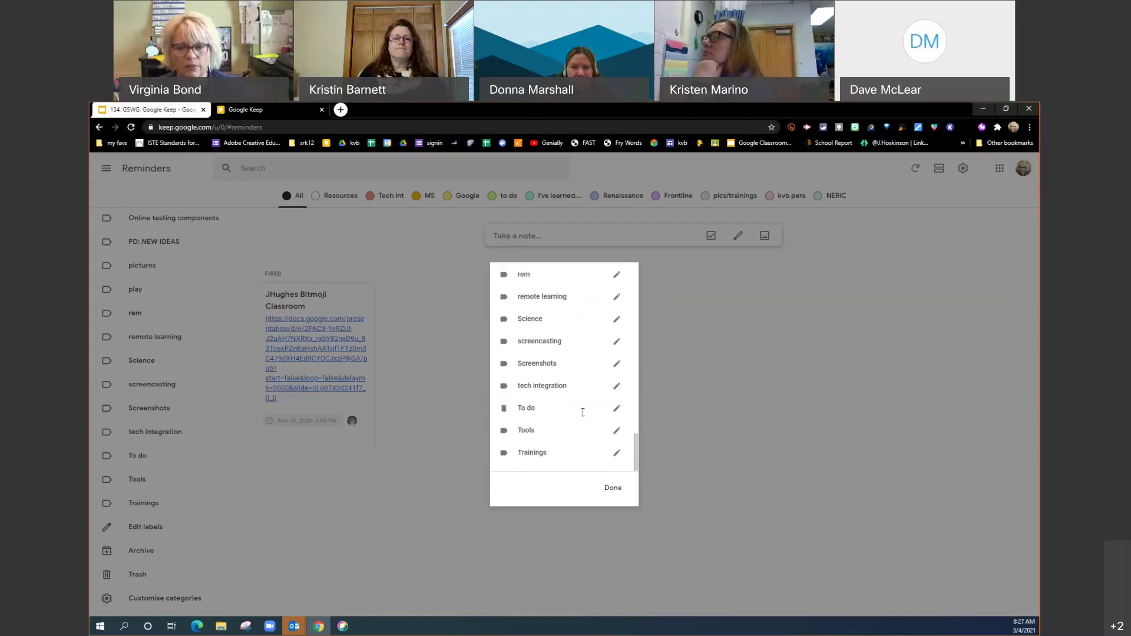
{"action": "left_click", "coordinate": [616, 408]}
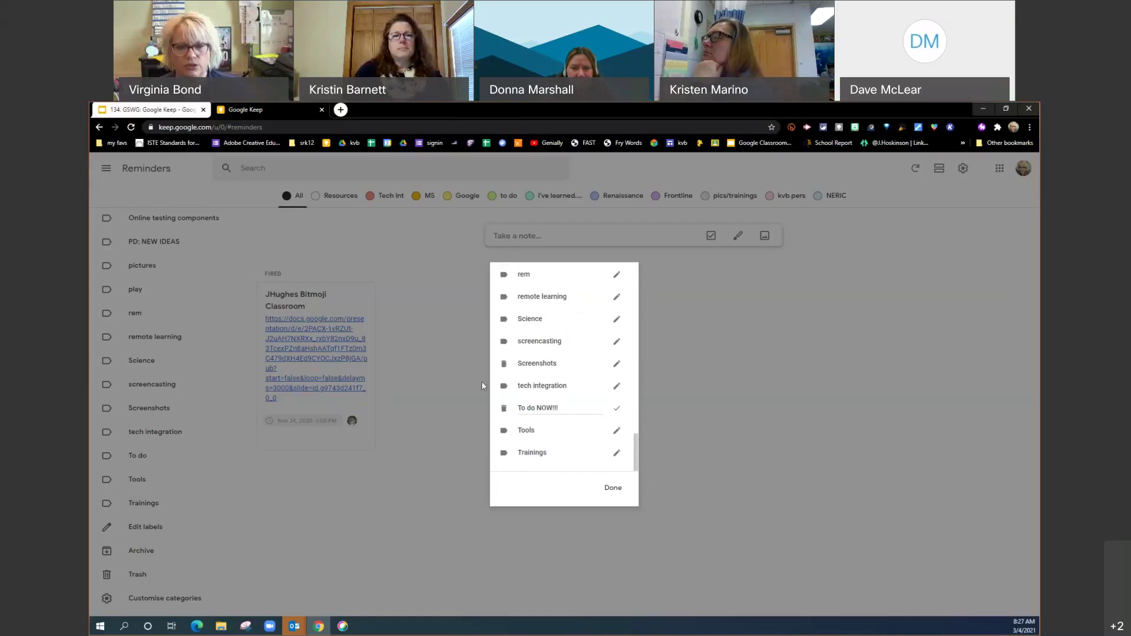
{"action": "left_click", "coordinate": [518, 409]}
{"action": "type", "text": "*"}
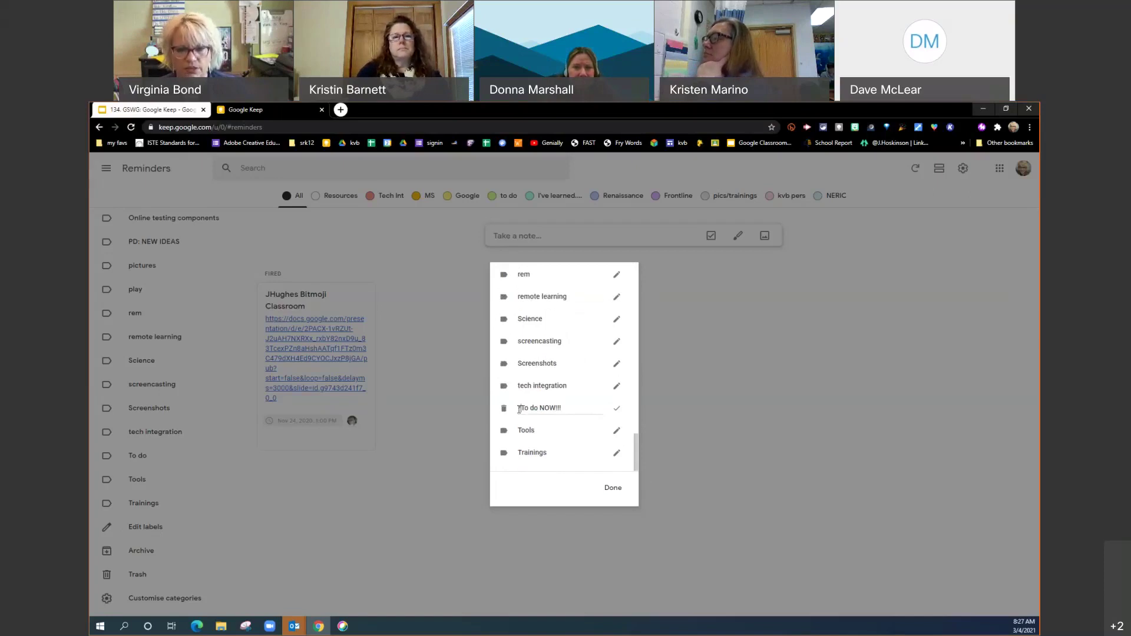
{"action": "left_click", "coordinate": [616, 491]}
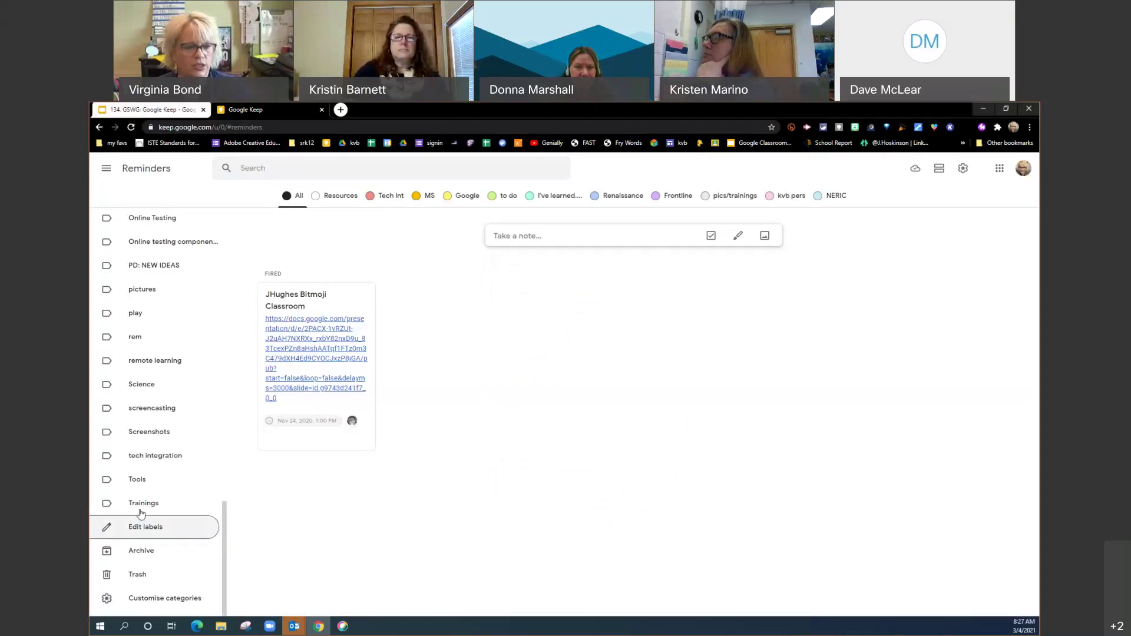
{"action": "left_click_drag", "start_coordinate": [222, 518], "coordinate": [222, 189]}
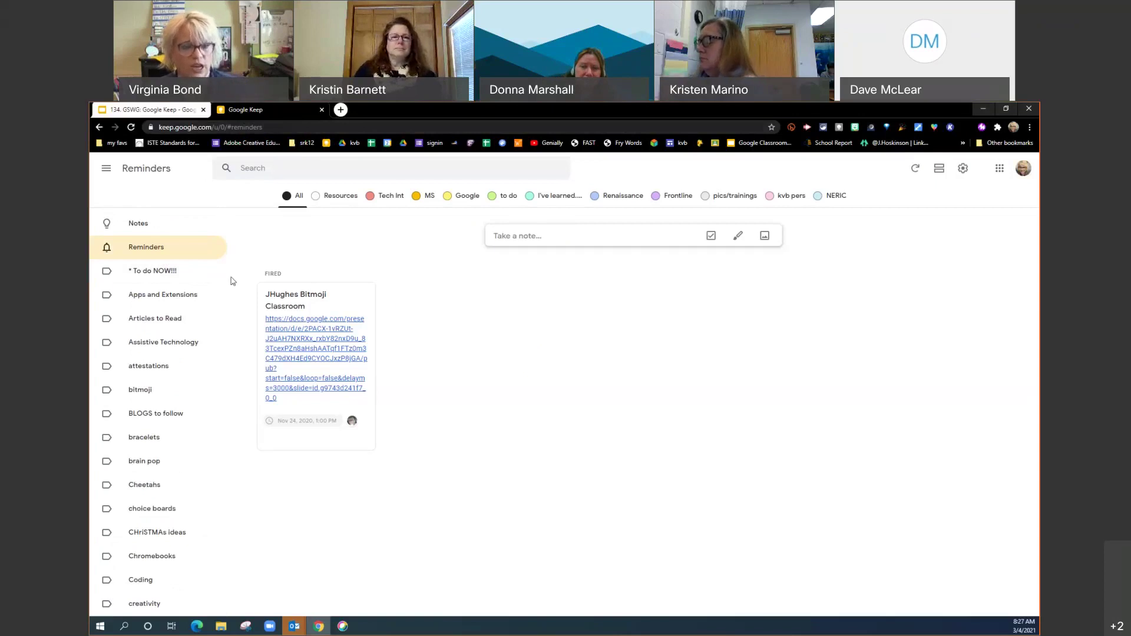
- Review the colour names and additional options in the category setup, and close it without changes
{"action": "scroll", "coordinate": [182, 391], "scroll_direction": "down", "scroll_amount": 7}
{"action": "scroll", "coordinate": [183, 391], "scroll_direction": "down", "scroll_amount": 7}
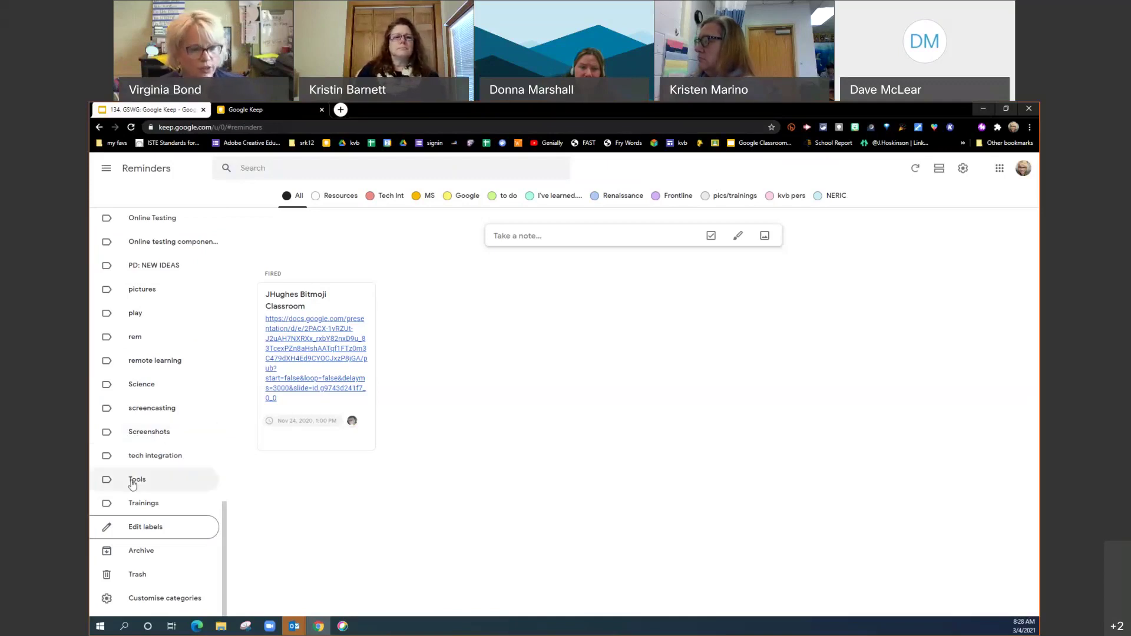
{"action": "left_click", "coordinate": [144, 599]}
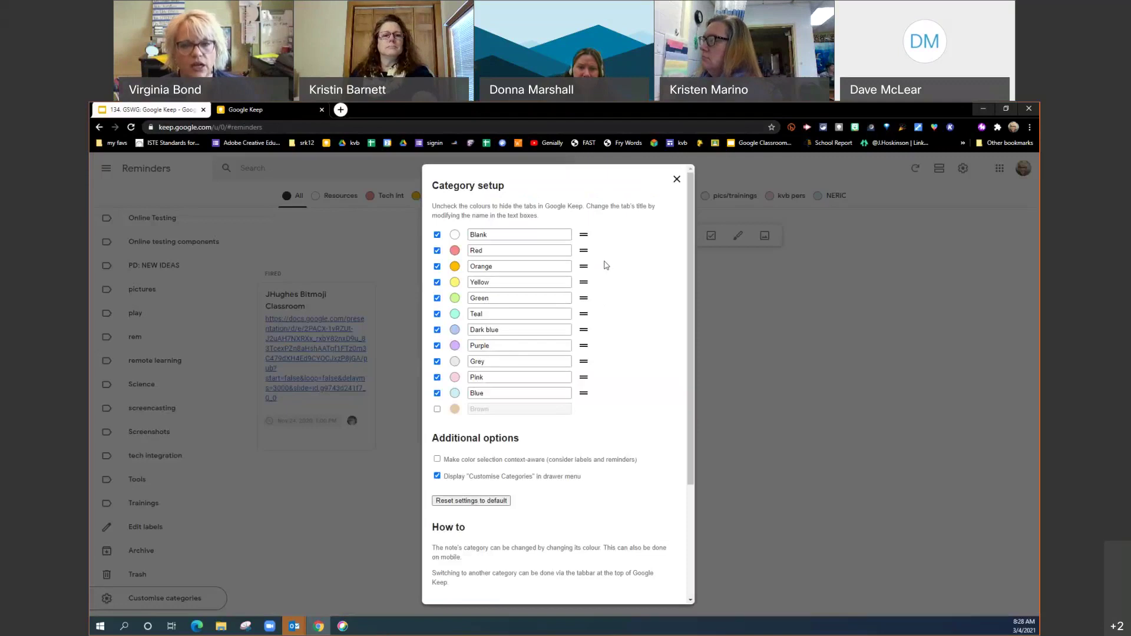
{"action": "left_click", "coordinate": [676, 181]}
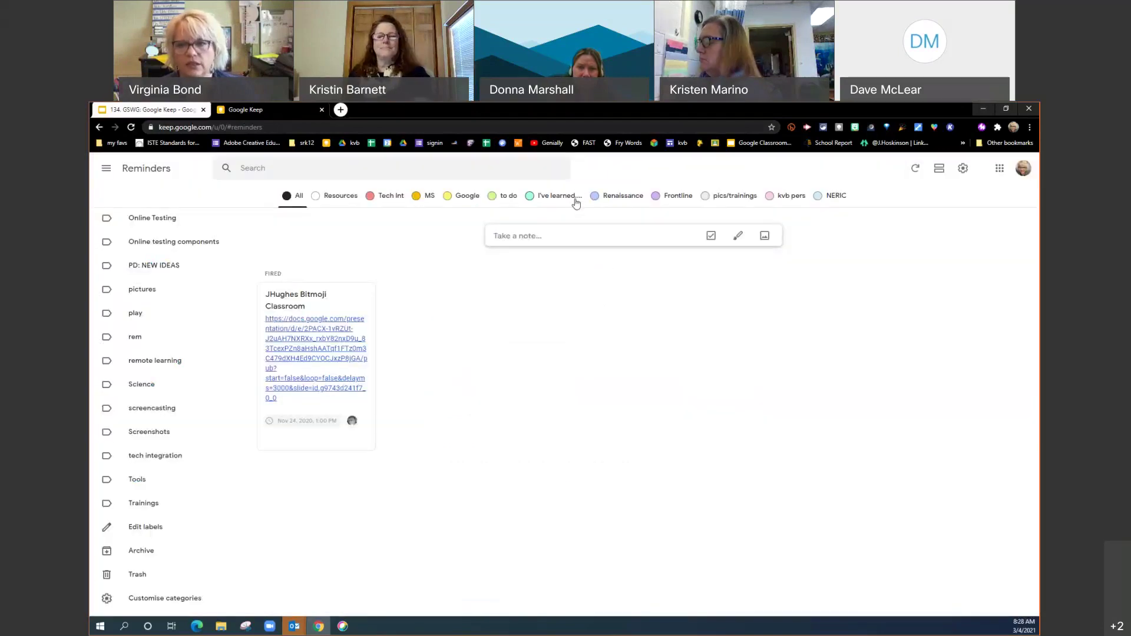
{"action": "left_click_drag", "start_coordinate": [576, 201], "coordinate": [802, 200]}
{"action": "left_click", "coordinate": [891, 227]}
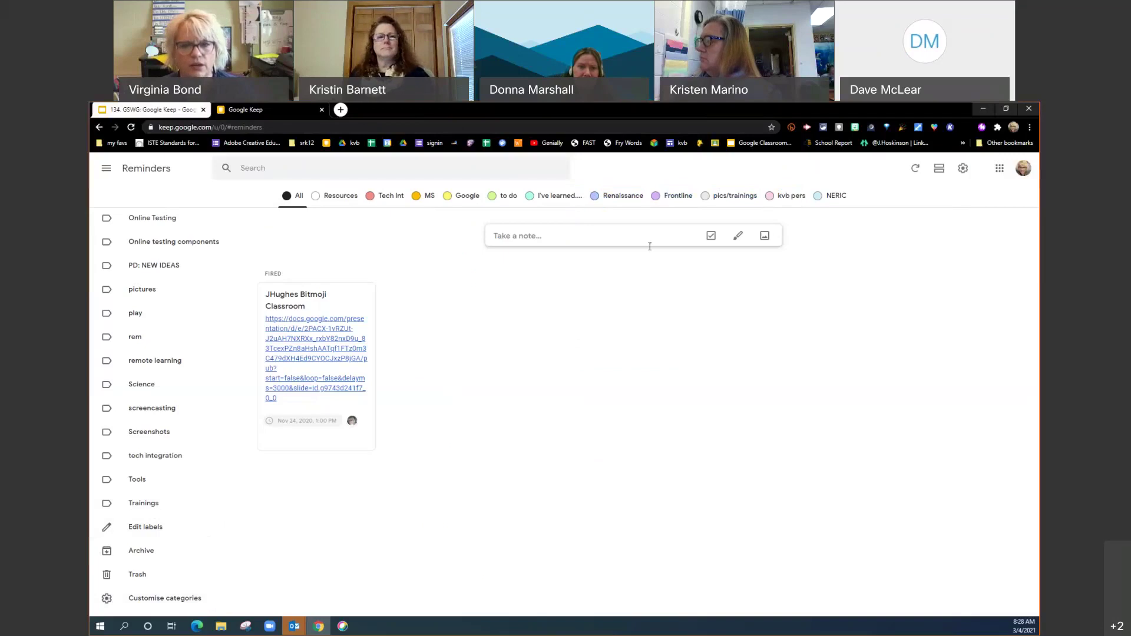
- Return to the full notes collection and look through the pinned and other notes
{"action": "scroll", "coordinate": [165, 228], "scroll_direction": "up", "scroll_amount": 10}
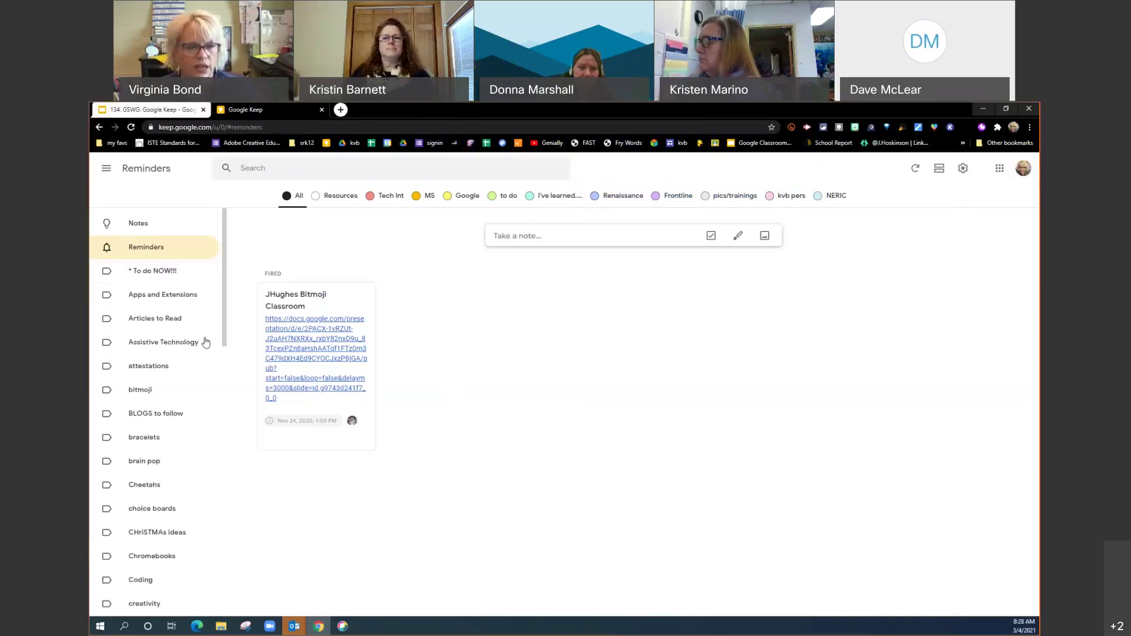
{"action": "left_click", "coordinate": [154, 227]}
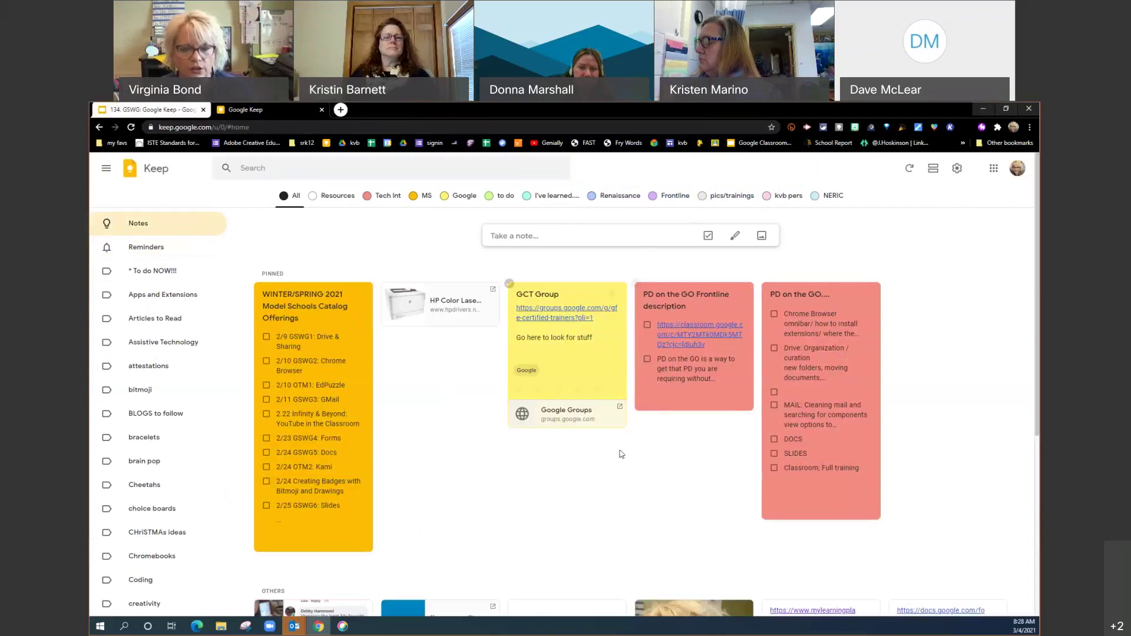
{"action": "scroll", "coordinate": [620, 454], "scroll_direction": "down", "scroll_amount": 8}
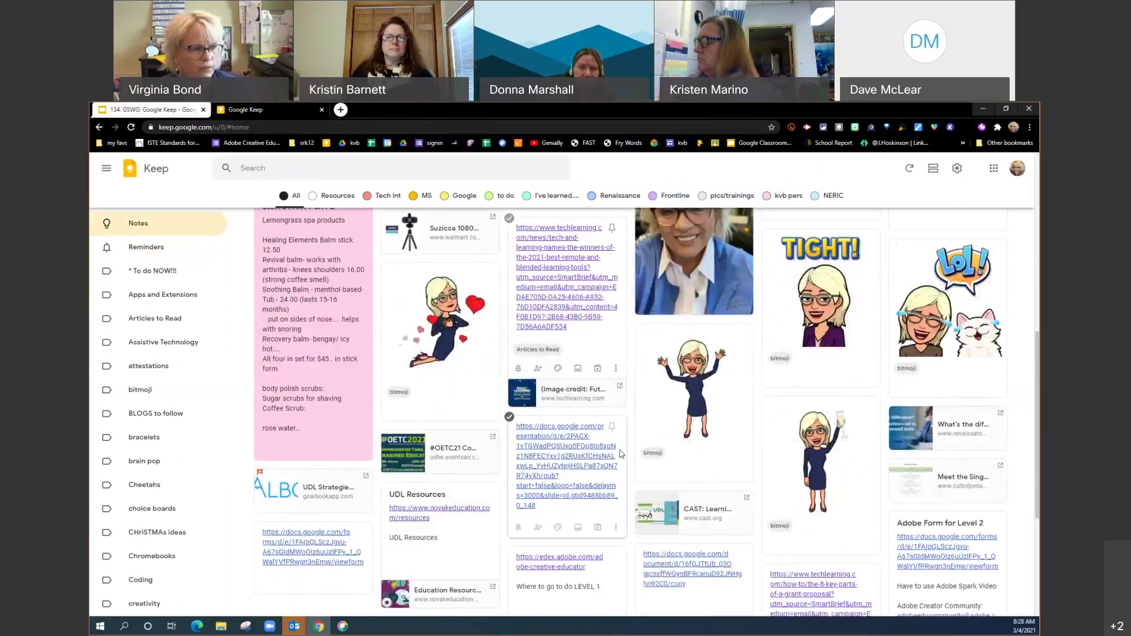
{"action": "scroll", "coordinate": [621, 454], "scroll_direction": "up", "scroll_amount": 10}
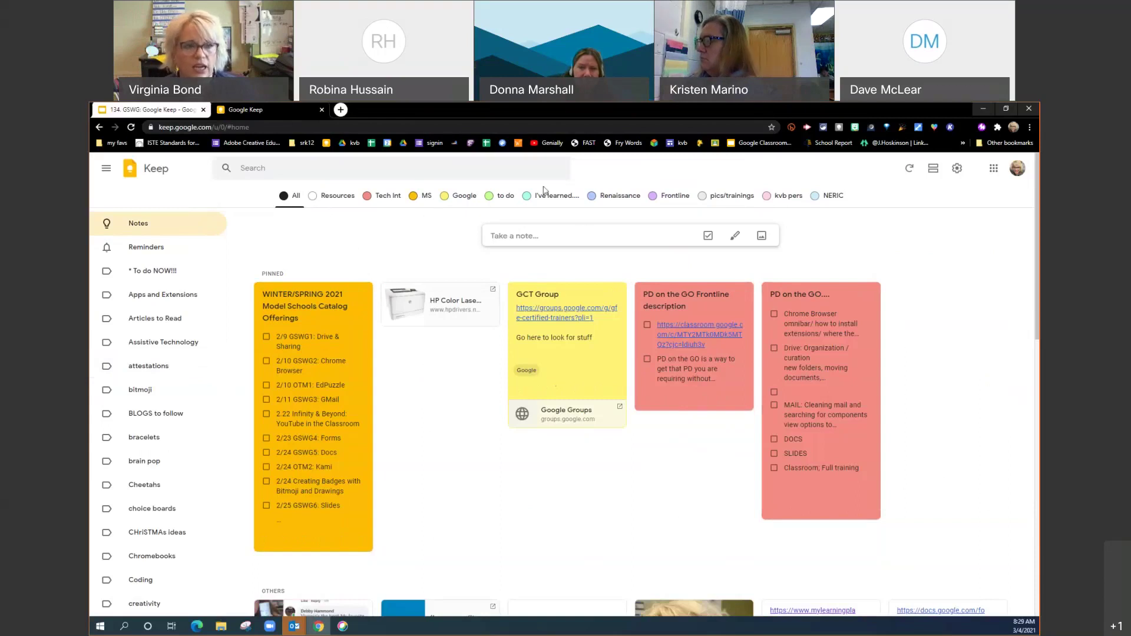
- Switch to the Google Keep presentation in Google Slides and go through the Left Sidebar and Settings slides to "Creating a note"
{"action": "left_click", "coordinate": [131, 111]}
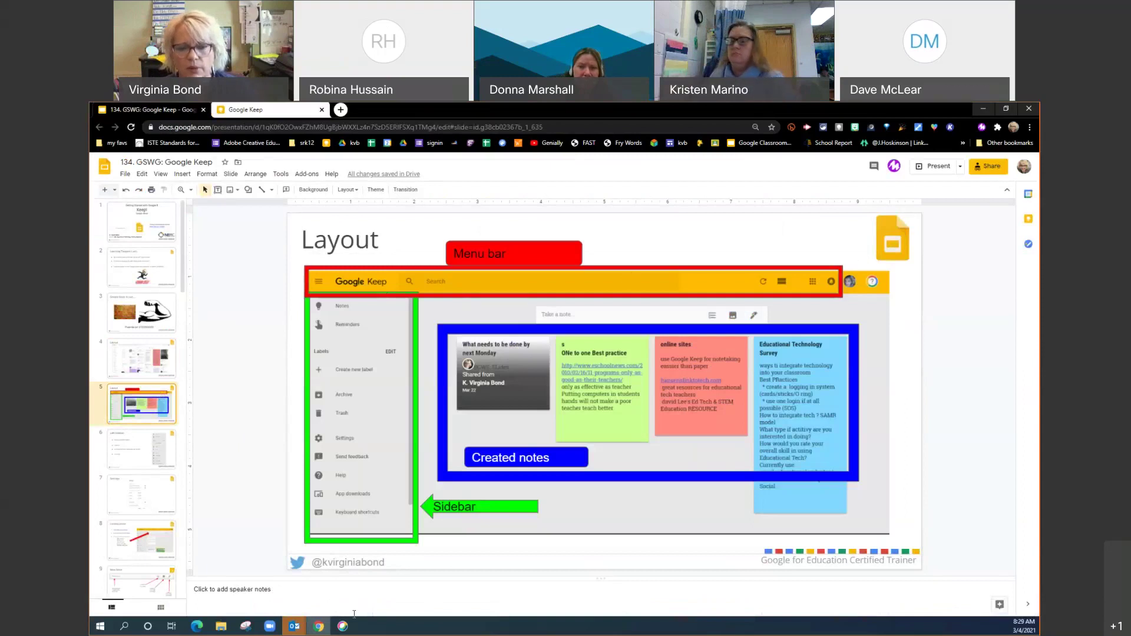
{"action": "key", "text": "Down"}
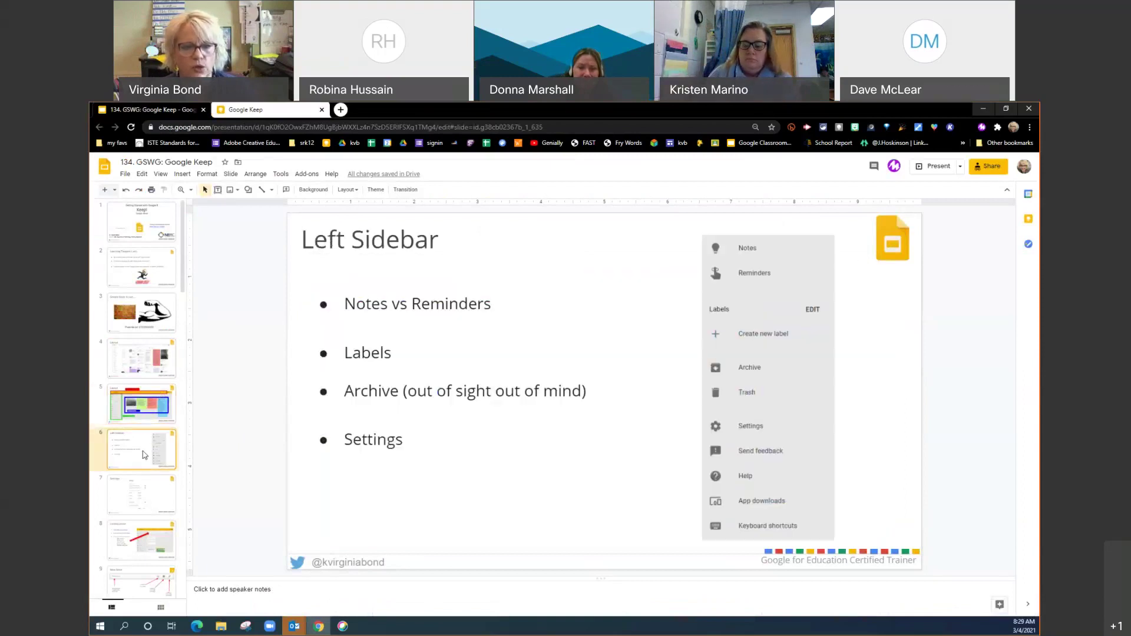
{"action": "scroll", "coordinate": [133, 389], "scroll_direction": "down", "scroll_amount": 2}
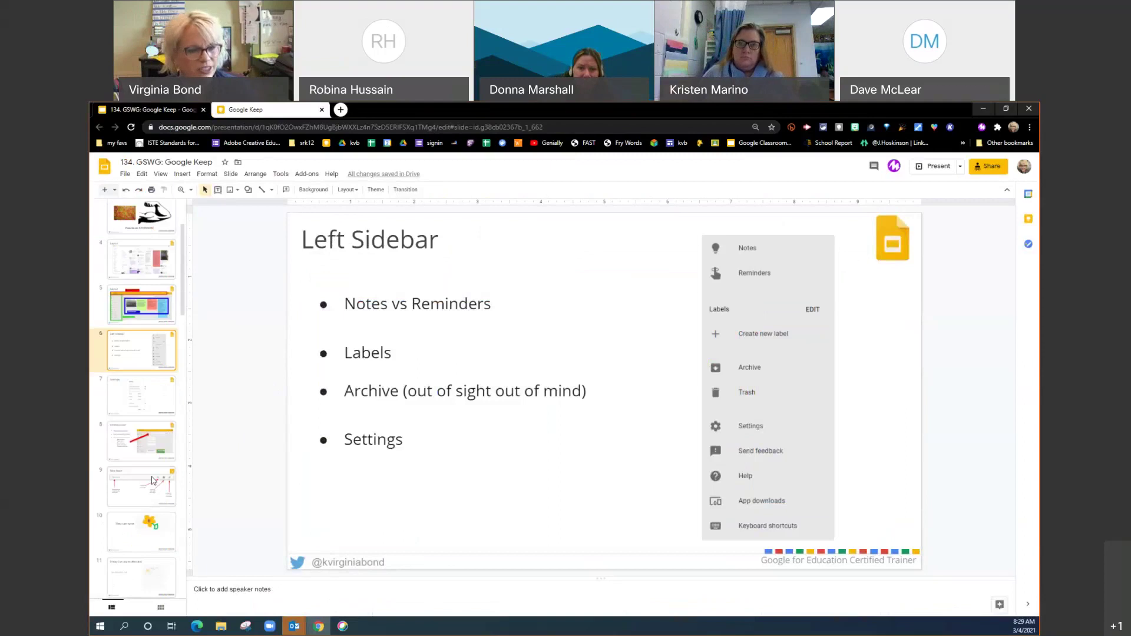
{"action": "left_click", "coordinate": [133, 389]}
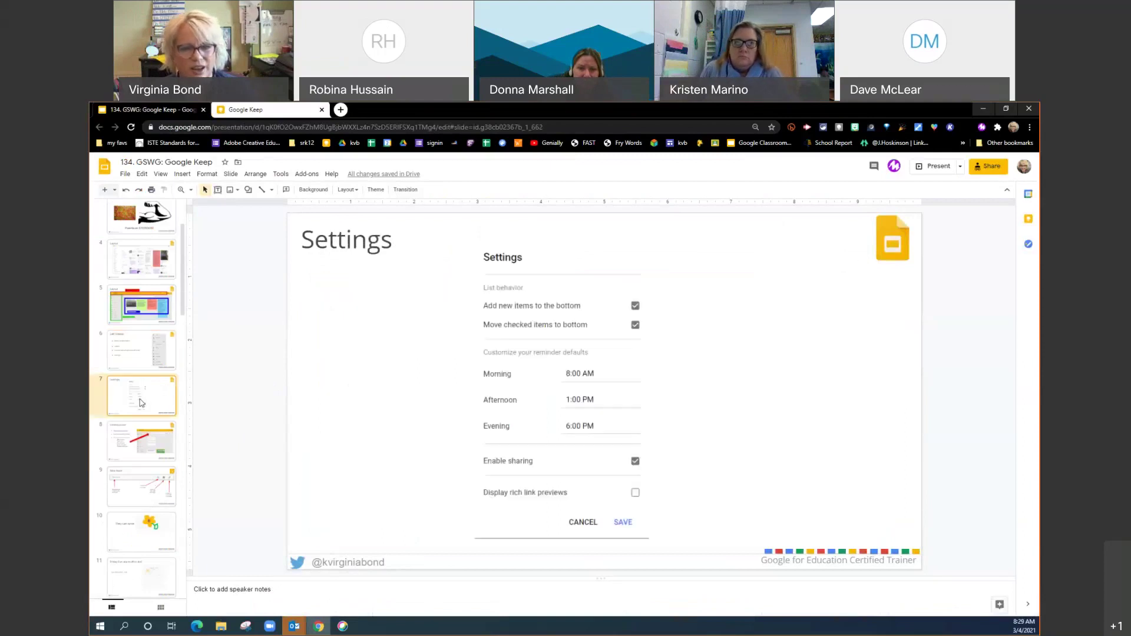
{"action": "left_click", "coordinate": [143, 445]}
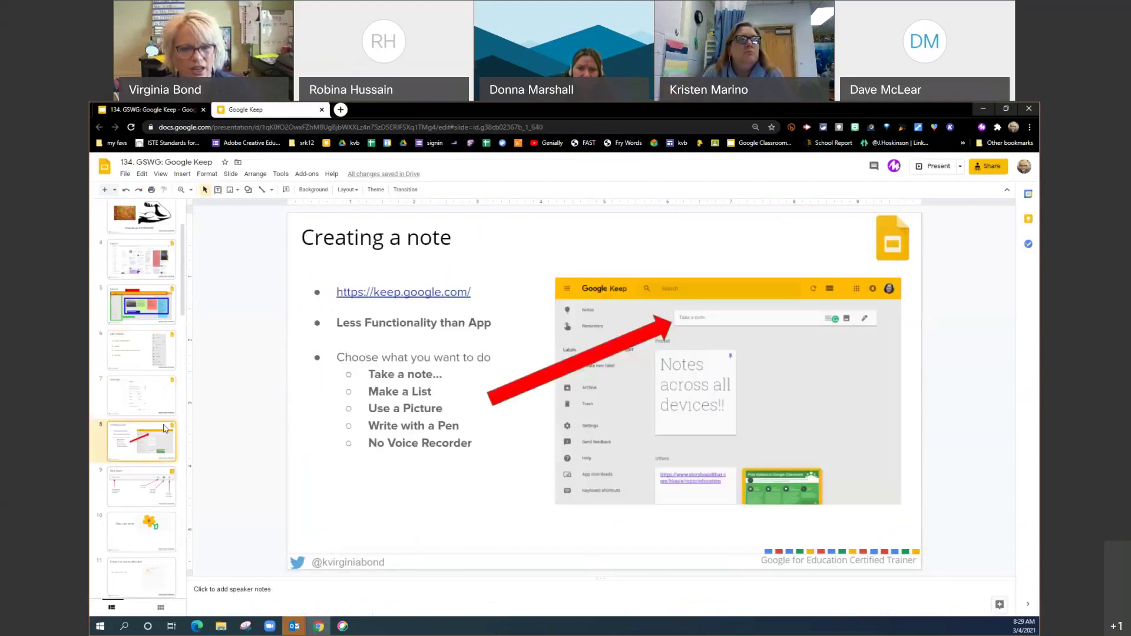
- Switch back to Google Keep and start a new note titled "Thursday 3/4"
{"action": "left_click", "coordinate": [263, 112]}
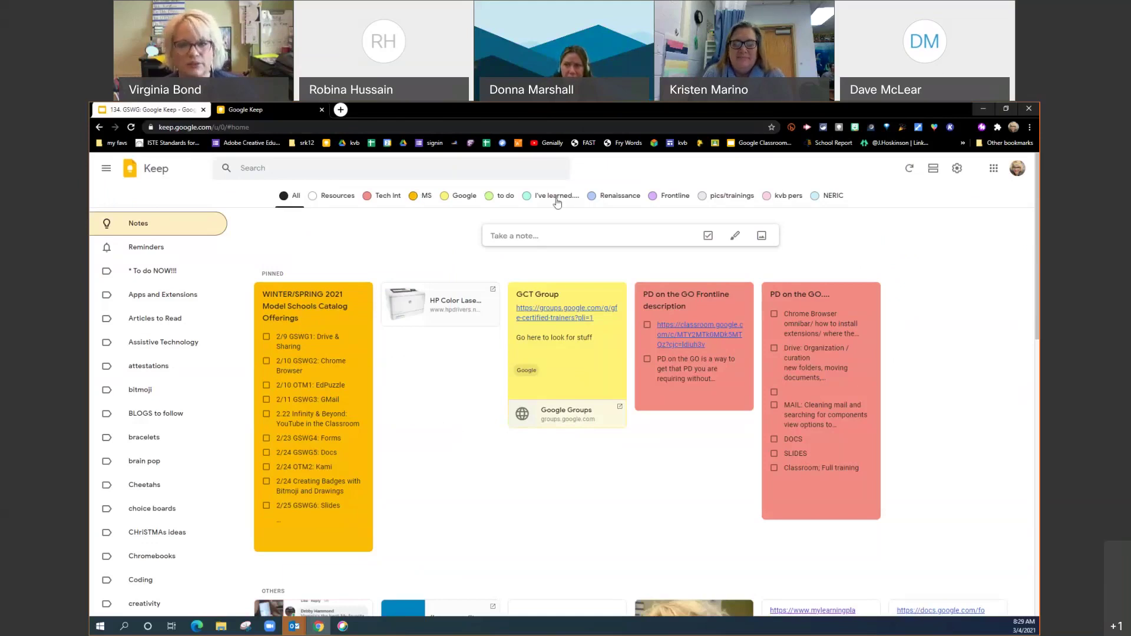
{"action": "left_click", "coordinate": [527, 236]}
{"action": "left_click", "coordinate": [527, 235]}
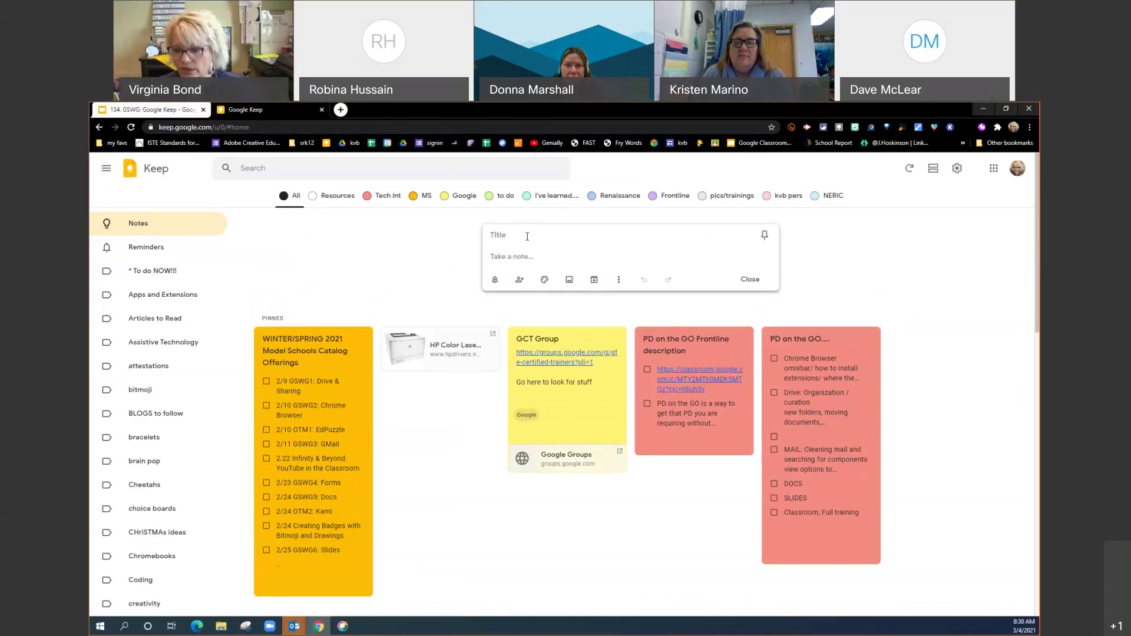
{"action": "type", "text": "Thursday 3/4"}
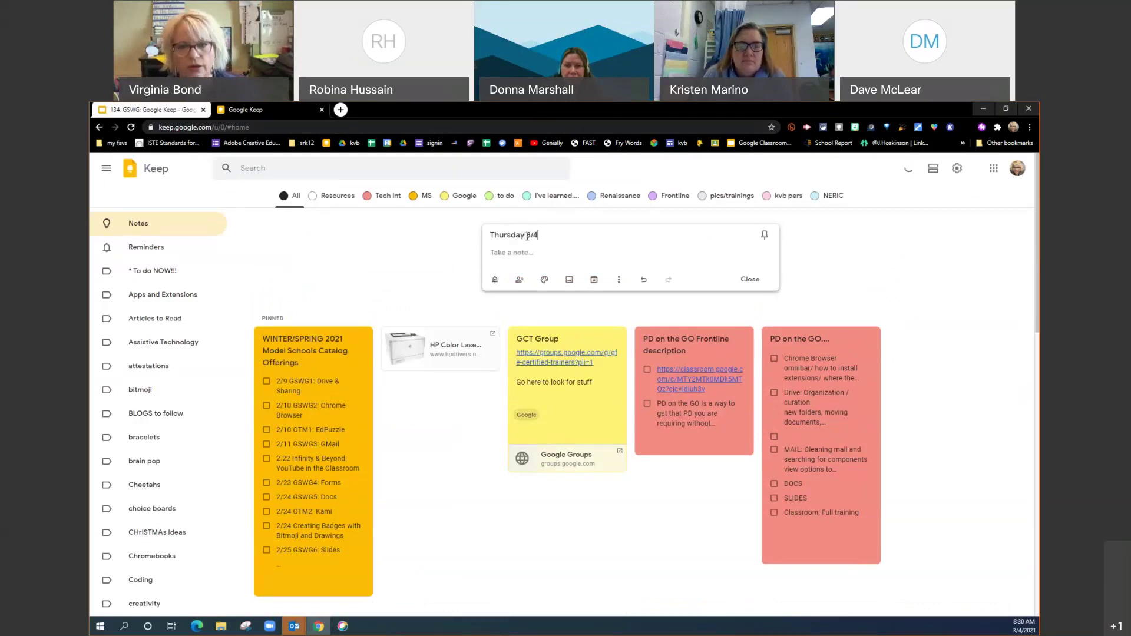
- Set the background colour of the "Thursday 3/4" note to green
{"action": "mouse_move", "coordinate": [544, 280]}
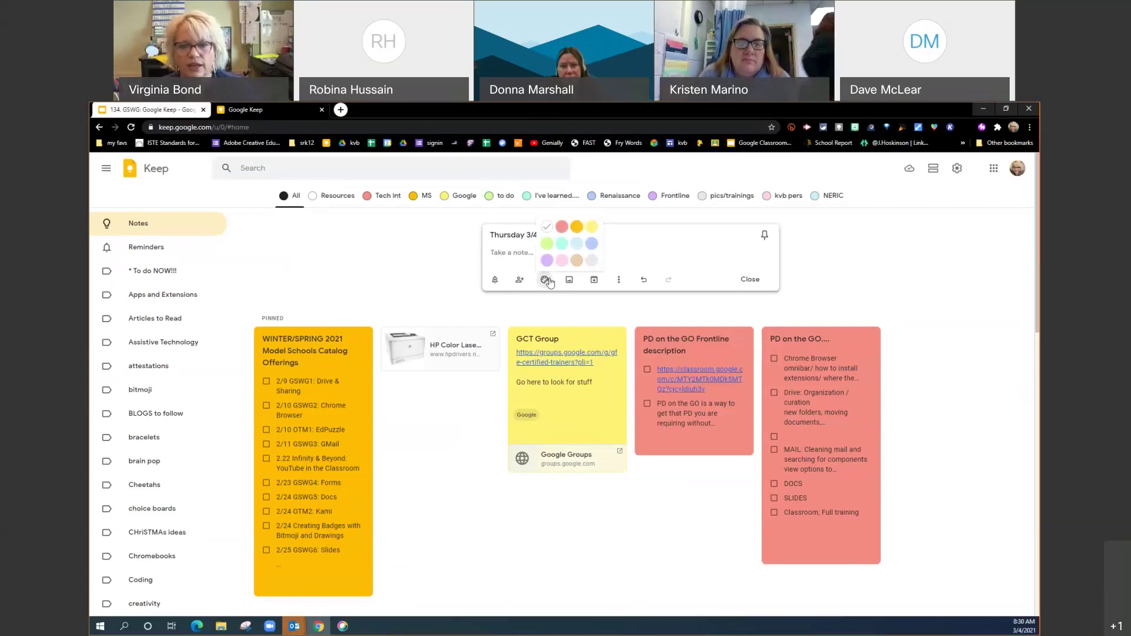
{"action": "left_click", "coordinate": [546, 244]}
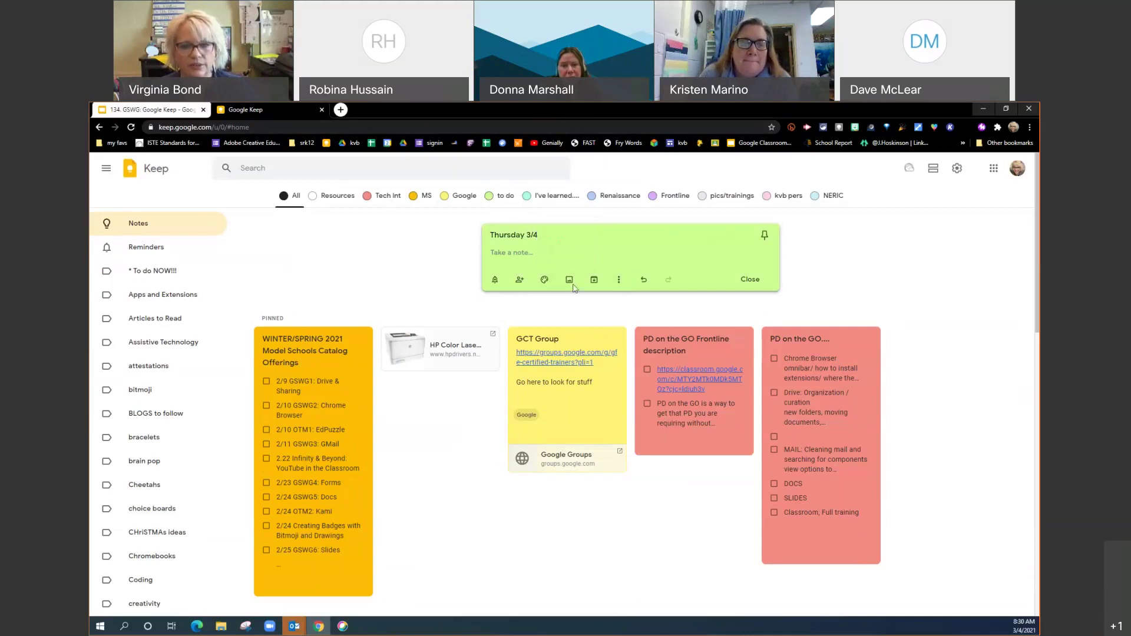
{"action": "left_click", "coordinate": [546, 281]}
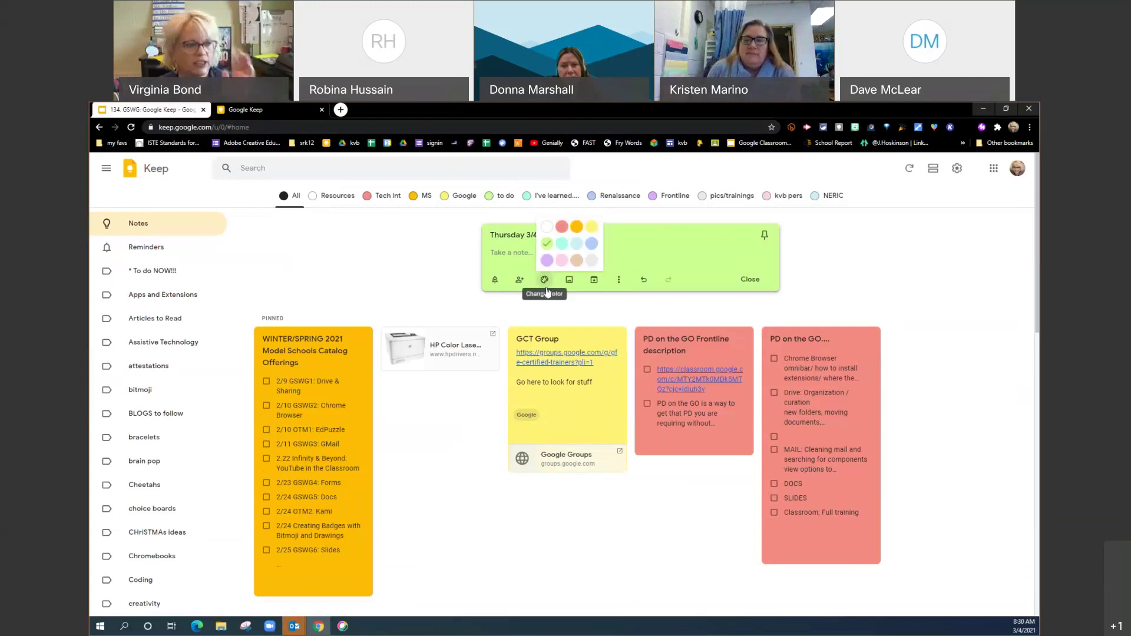
{"action": "mouse_move", "coordinate": [547, 293]}
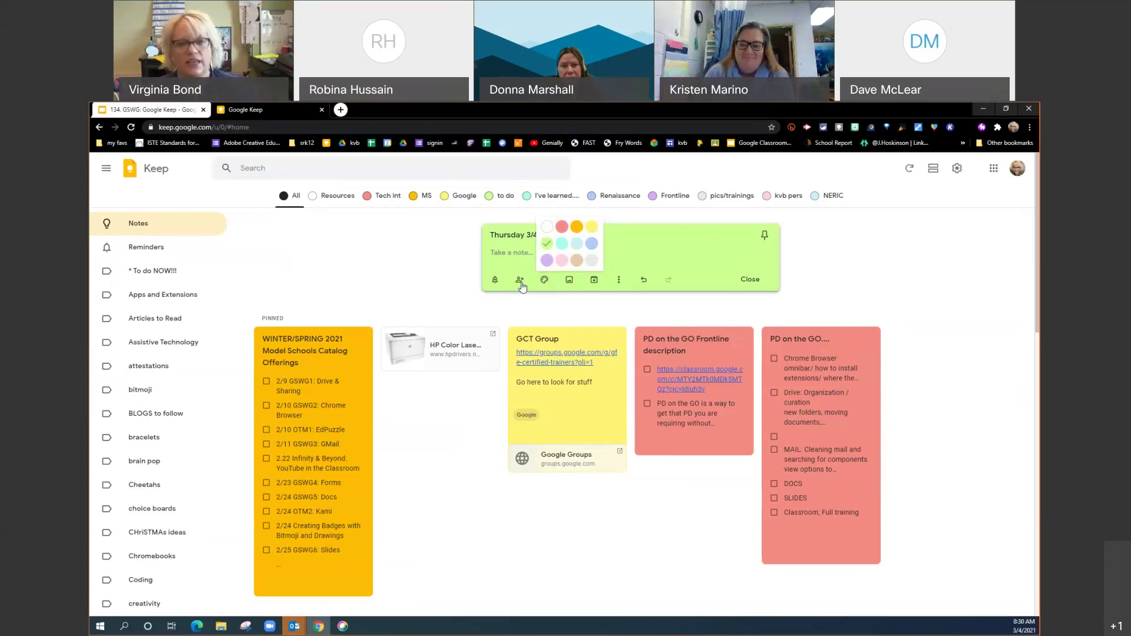
- Enter "Mileage send to albany" as the first line of the "Thursday 3/4" note's body
{"action": "left_click", "coordinate": [519, 254]}
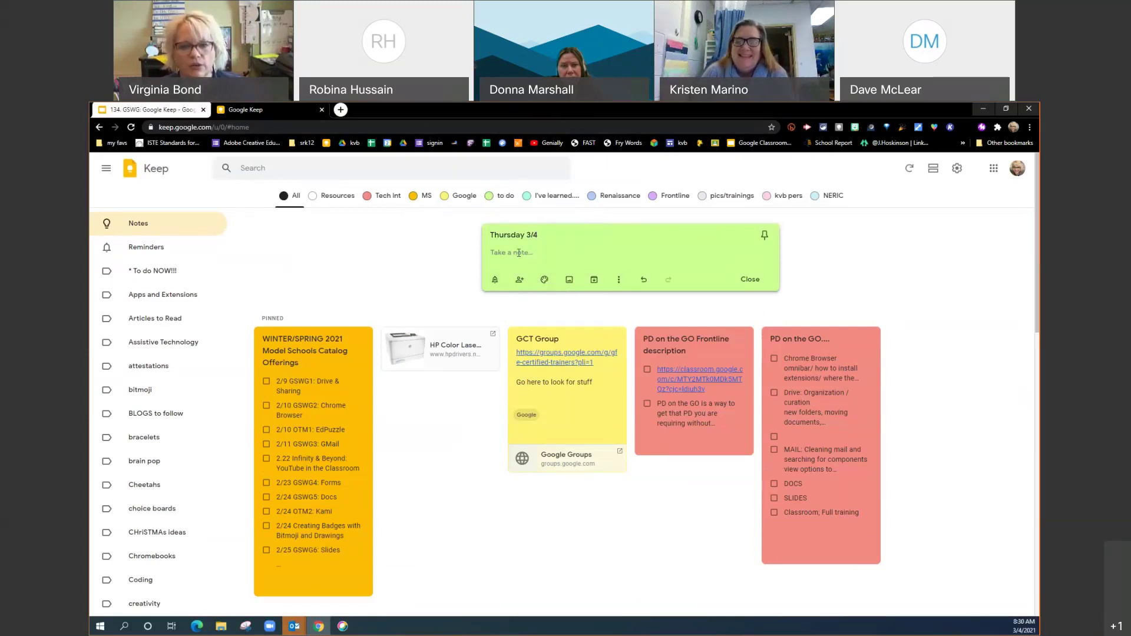
{"action": "type", "text": "Mileage to A"}
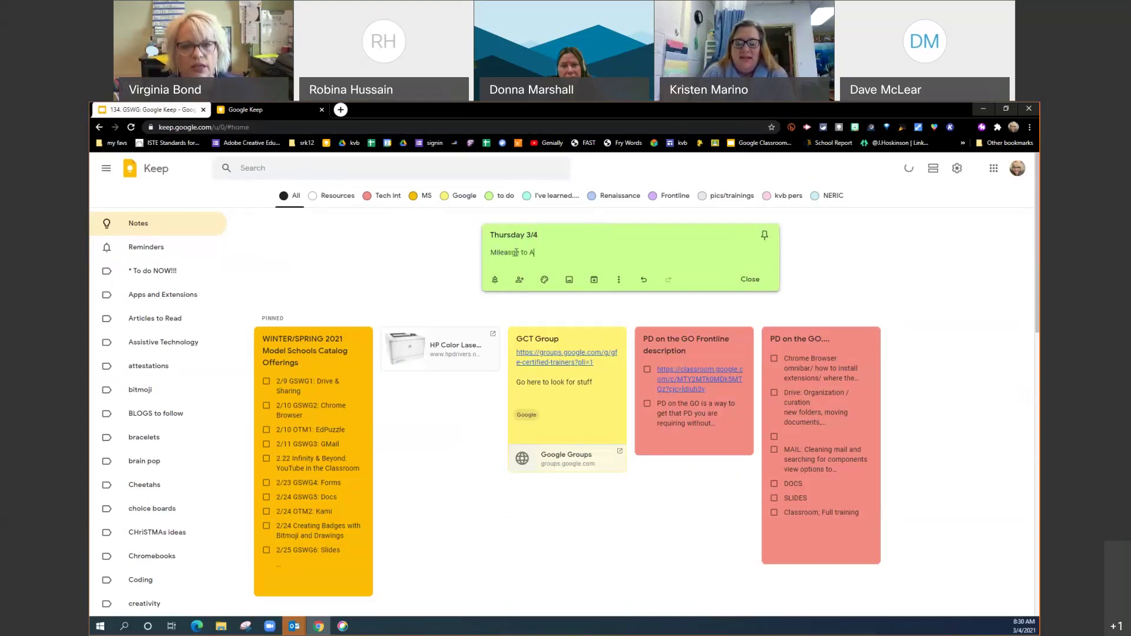
{"action": "key", "text": "BackSpace"}
{"action": "key", "text": "BackSpace"}
{"action": "key", "text": "BackSpace"}
{"action": "key", "text": "BackSpace"}
{"action": "key", "text": "BackSpace"}
{"action": "key", "text": "BackSpace"}
{"action": "type", "text": "ge send to albany"}
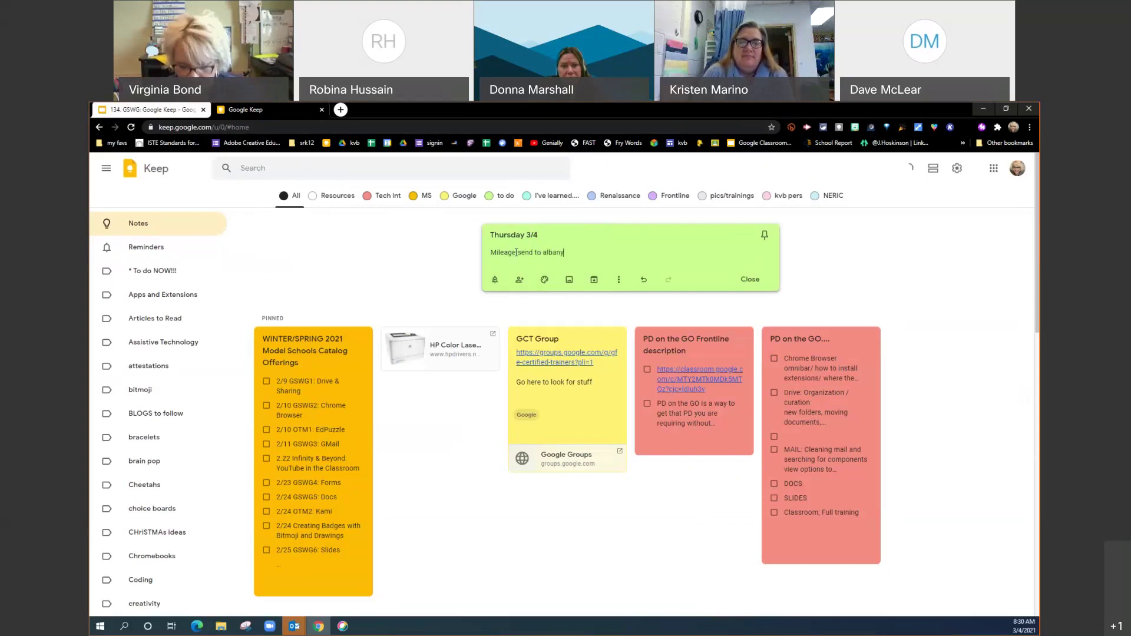
{"action": "key", "text": "Return"}
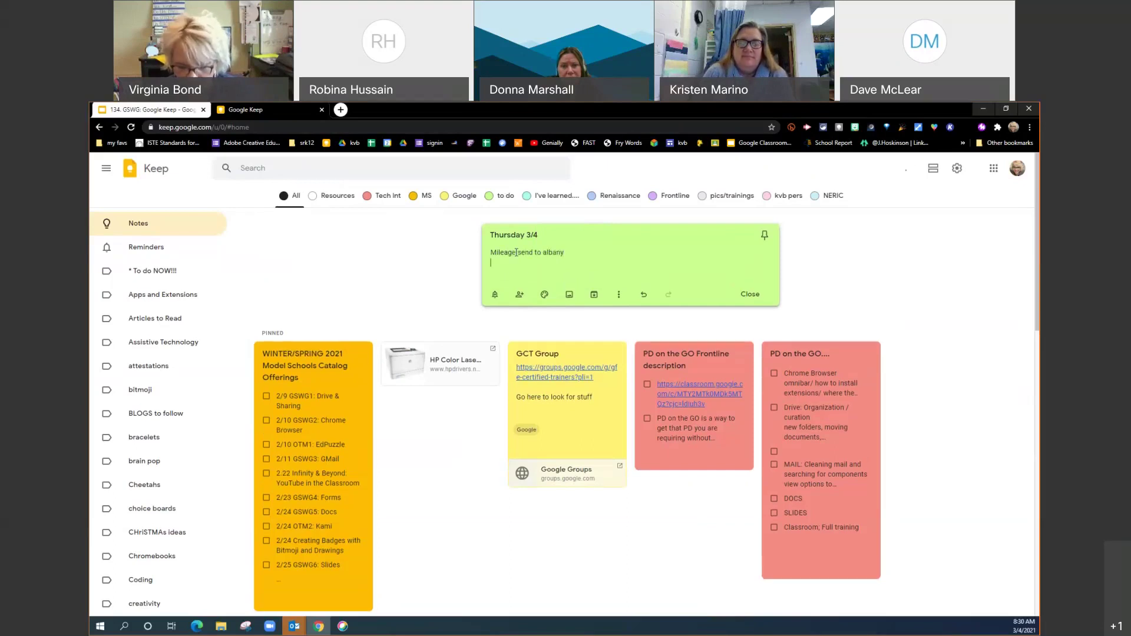
- Add the second line "my mileage, pruint sign, scan" to the note
{"action": "type", "text": "m"}
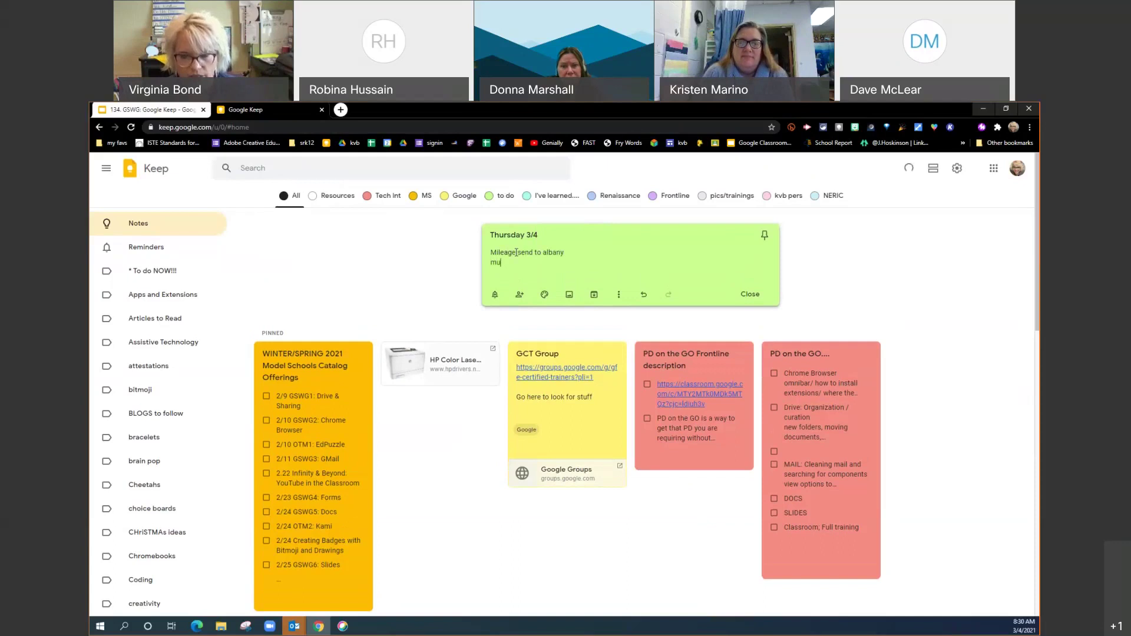
{"action": "type", "text": "y mileage, pruint sign, "}
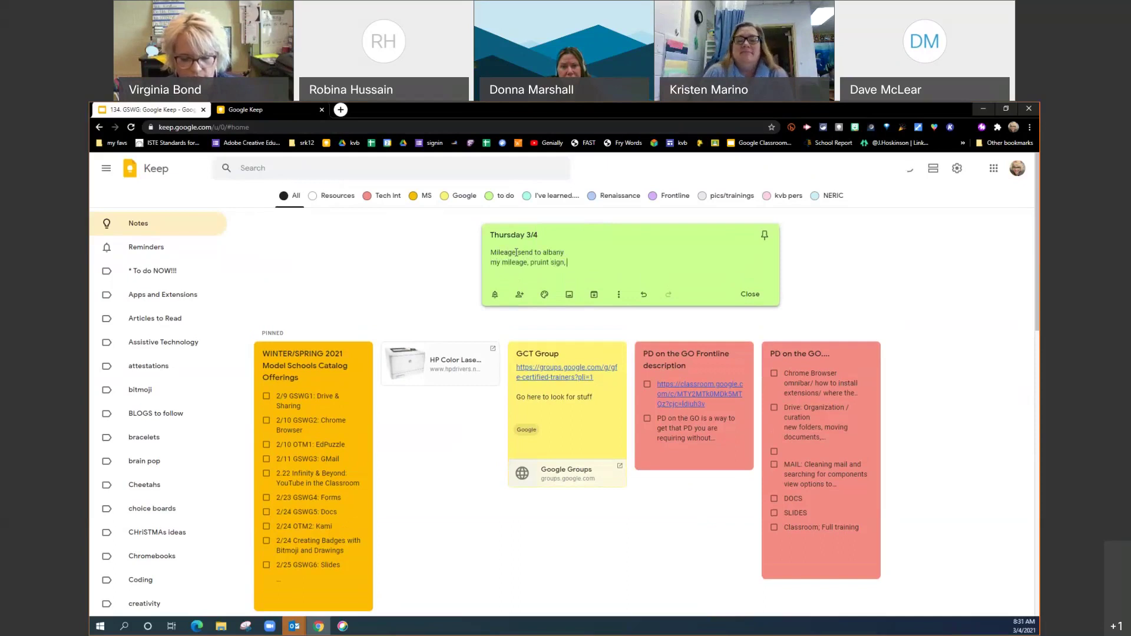
{"action": "type", "text": "scan"}
{"action": "key", "text": "Return"}
- Add the third line "iready to NCCS" to the note, correcting the spelling of "iready"
{"action": "type", "text": "ireayd toNNC"}
{"action": "key", "text": "BackSpace"}
{"action": "key", "text": "BackSpace"}
{"action": "key", "text": "BackSpace"}
{"action": "type", "text": "NCC"}
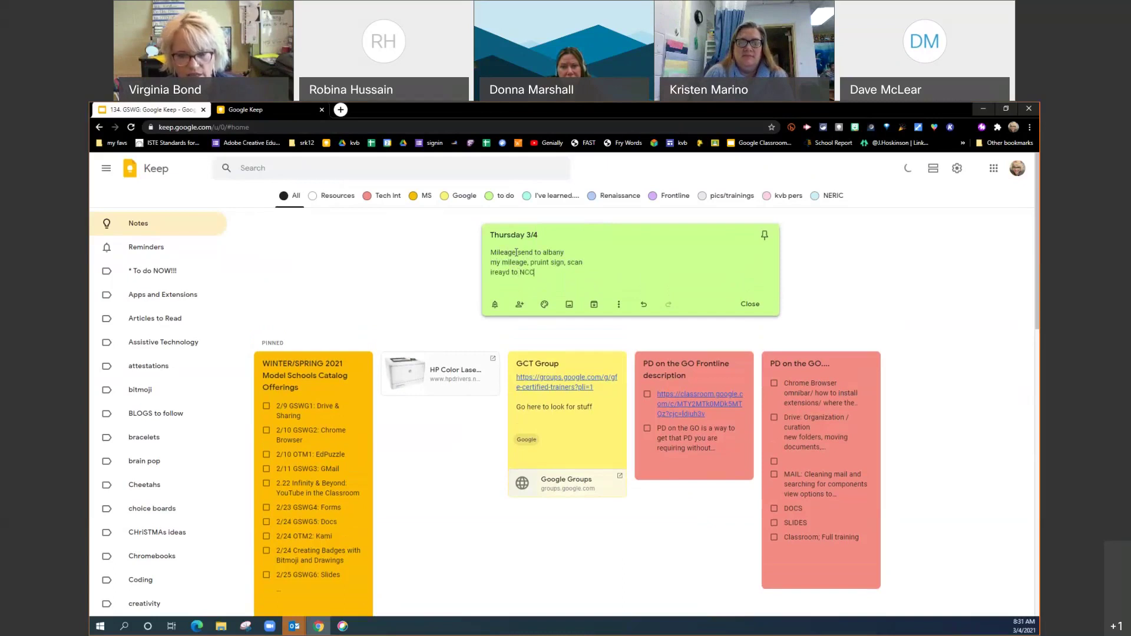
{"action": "type", "text": "S"}
{"action": "key", "text": "Return"}
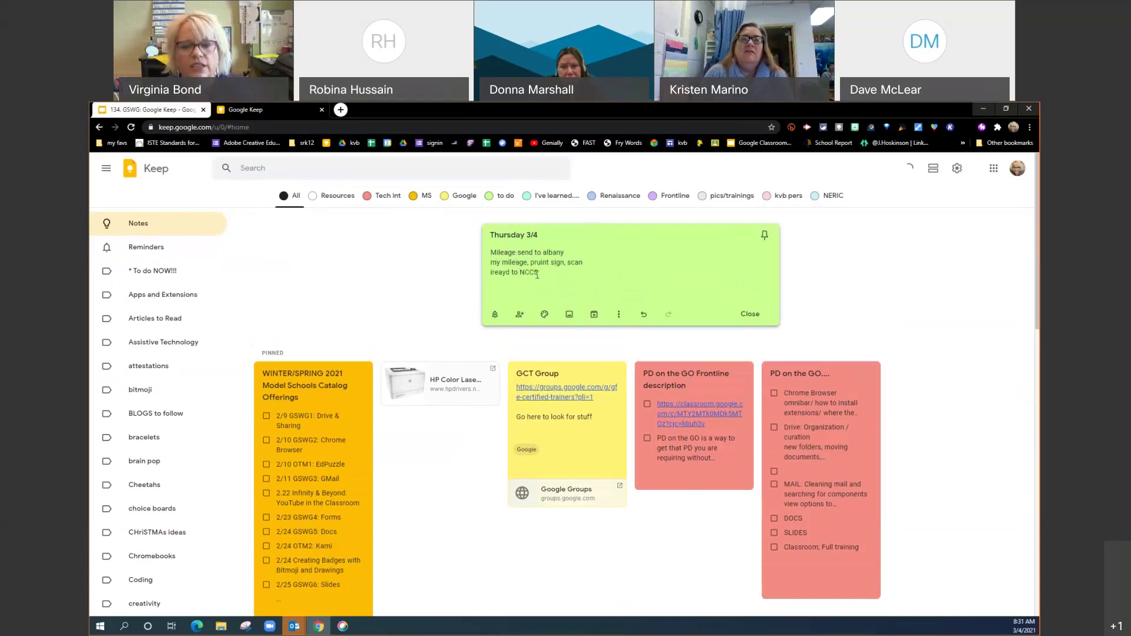
{"action": "left_click", "coordinate": [509, 272]}
{"action": "key", "text": "BackSpace"}
{"action": "key", "text": "BackSpace"}
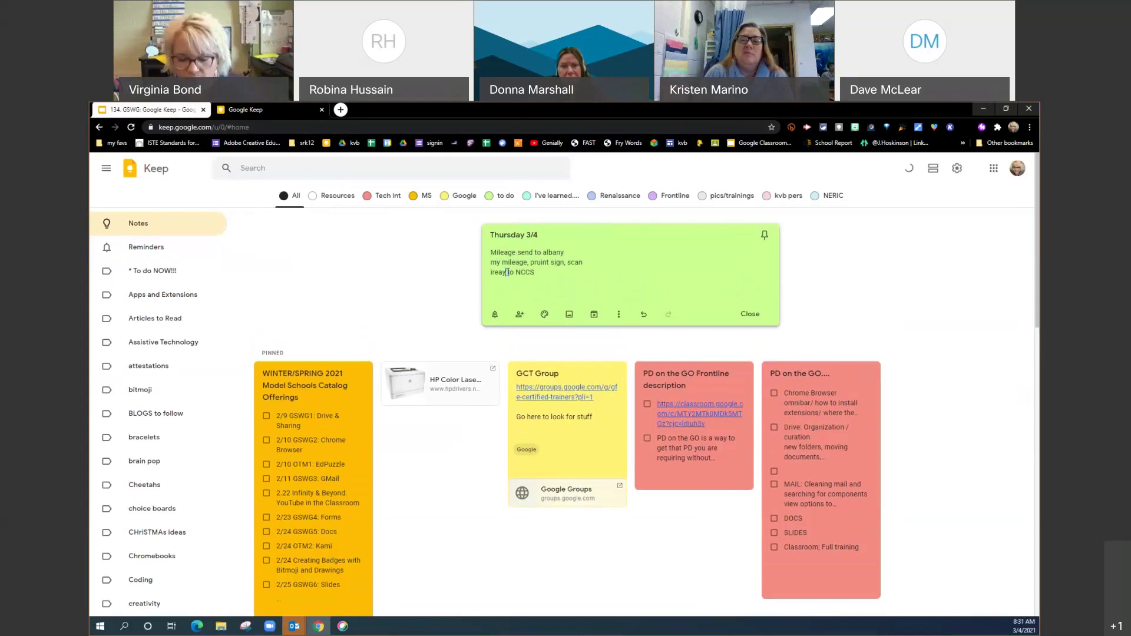
{"action": "type", "text": "dy"}
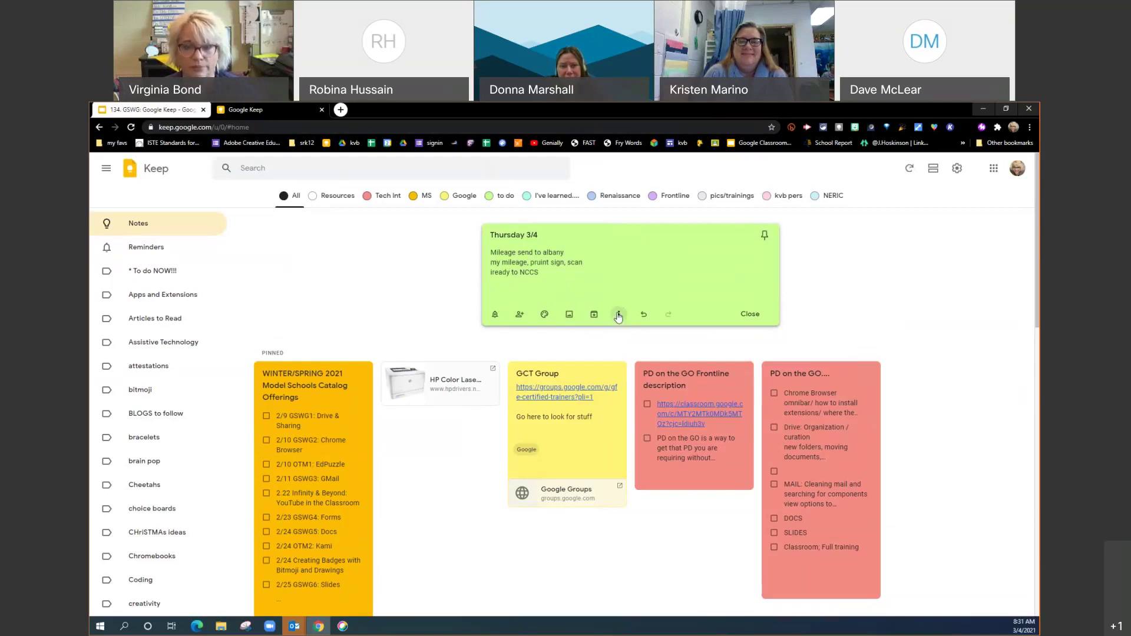
- Show checkboxes for the note's lines and add the list item "sign for the door"
{"action": "left_click", "coordinate": [618, 315]}
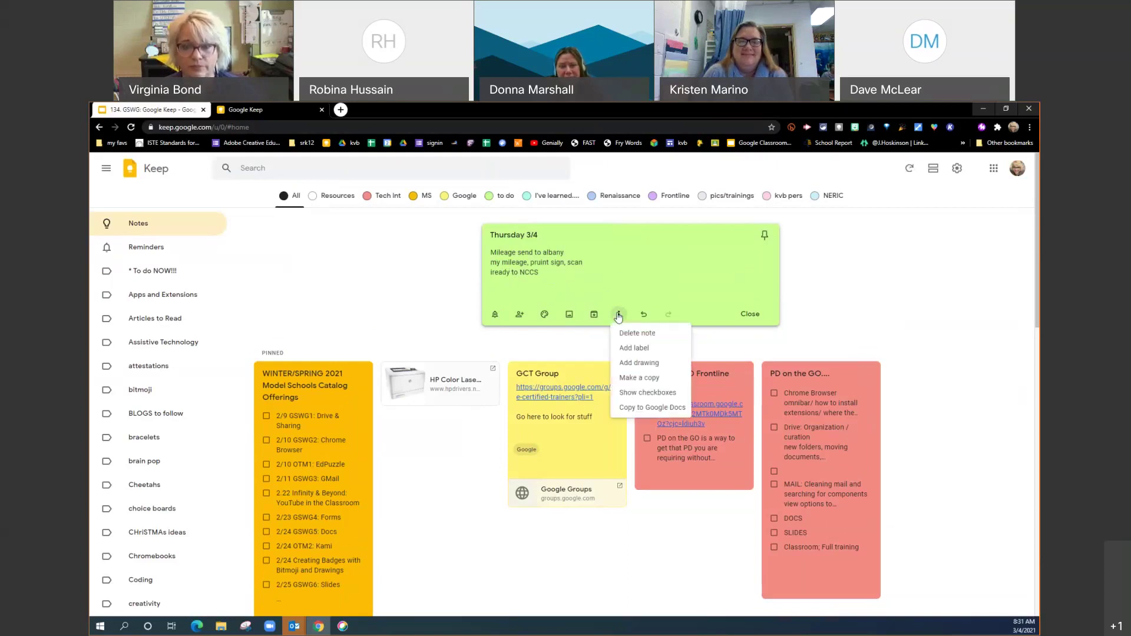
{"action": "left_click", "coordinate": [639, 393]}
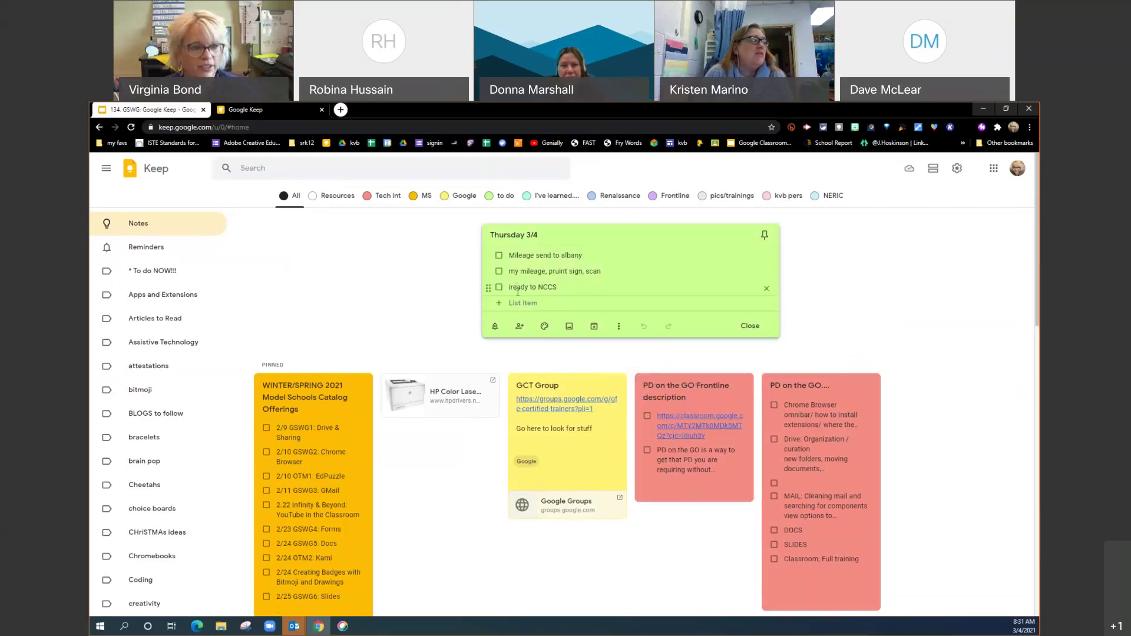
{"action": "left_click", "coordinate": [530, 304]}
{"action": "type", "text": "sig"}
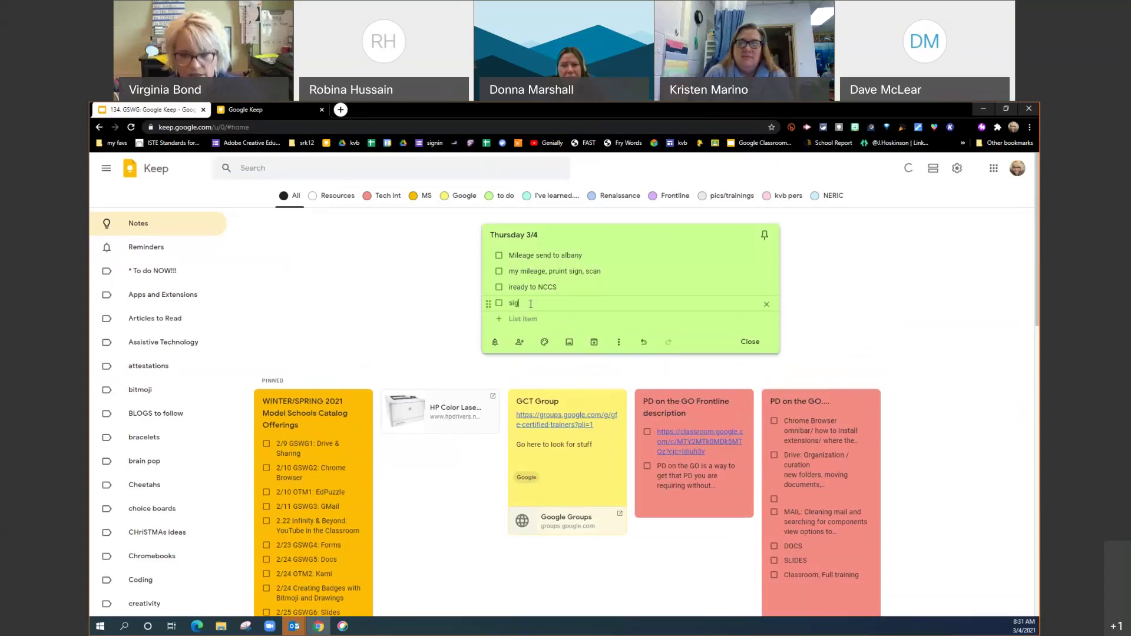
{"action": "type", "text": "n for the "}
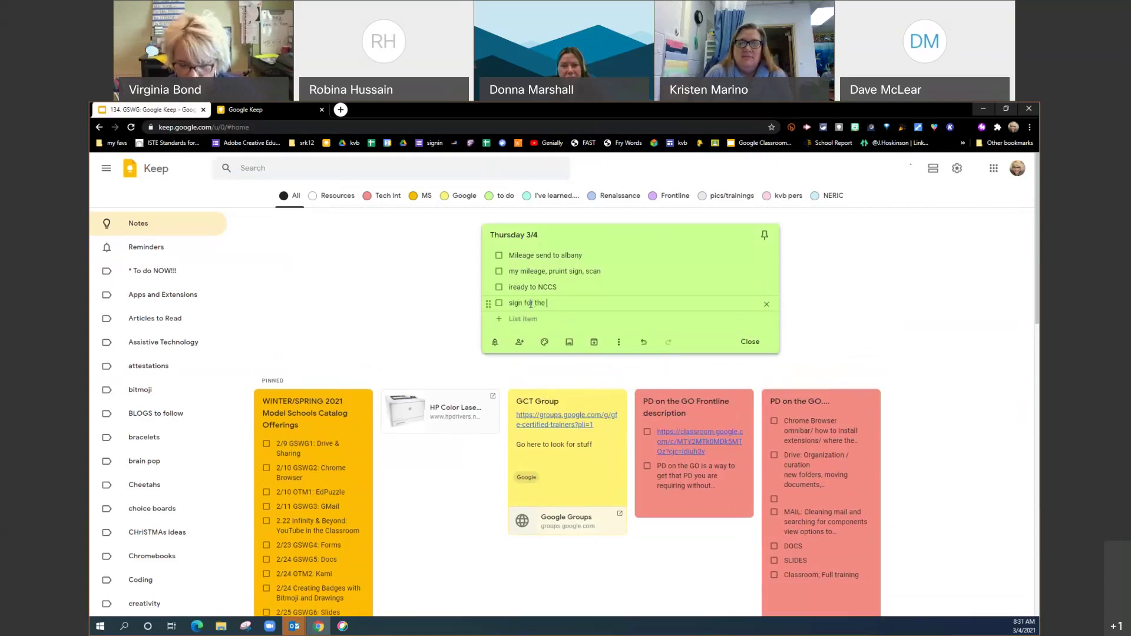
{"action": "type", "text": "docr"}
{"action": "key", "text": "Return"}
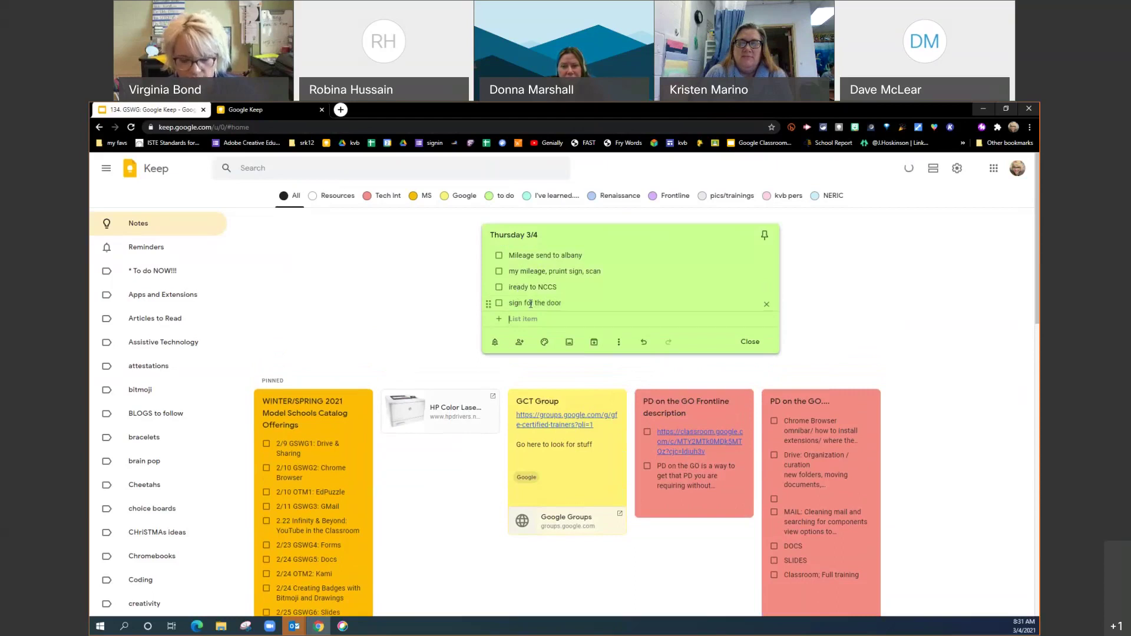
- Add the list items "set up themicrowave" and "sign in sheets from BP" to the checklist
{"action": "type", "text": "set up themicrow"}
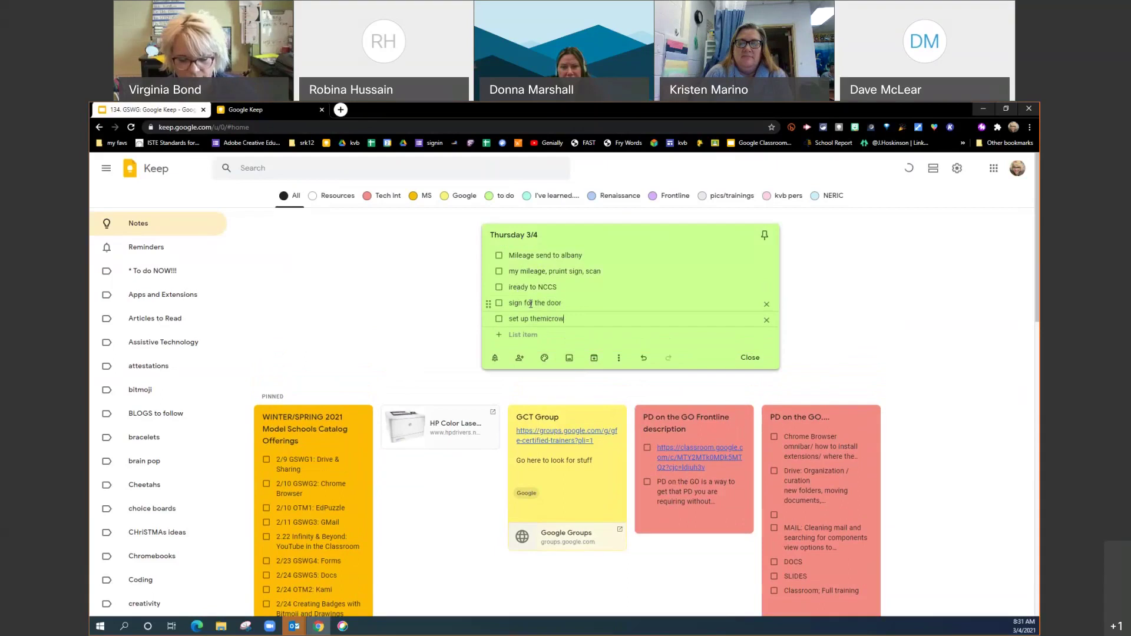
{"action": "type", "text": "ave"}
{"action": "key", "text": "Return"}
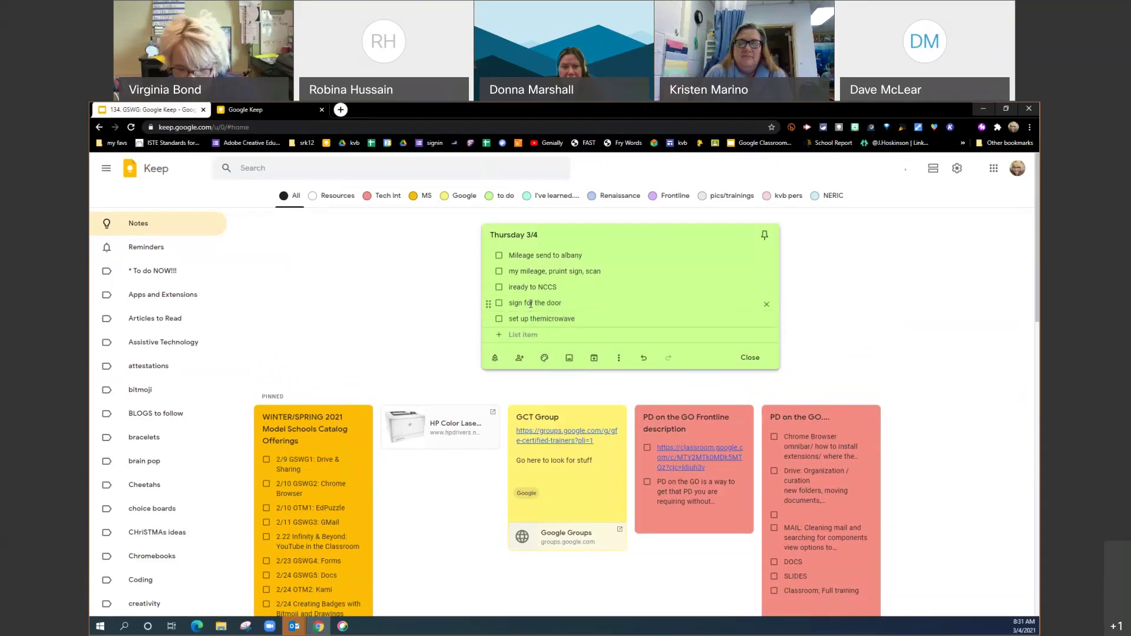
{"action": "type", "text": "sign"}
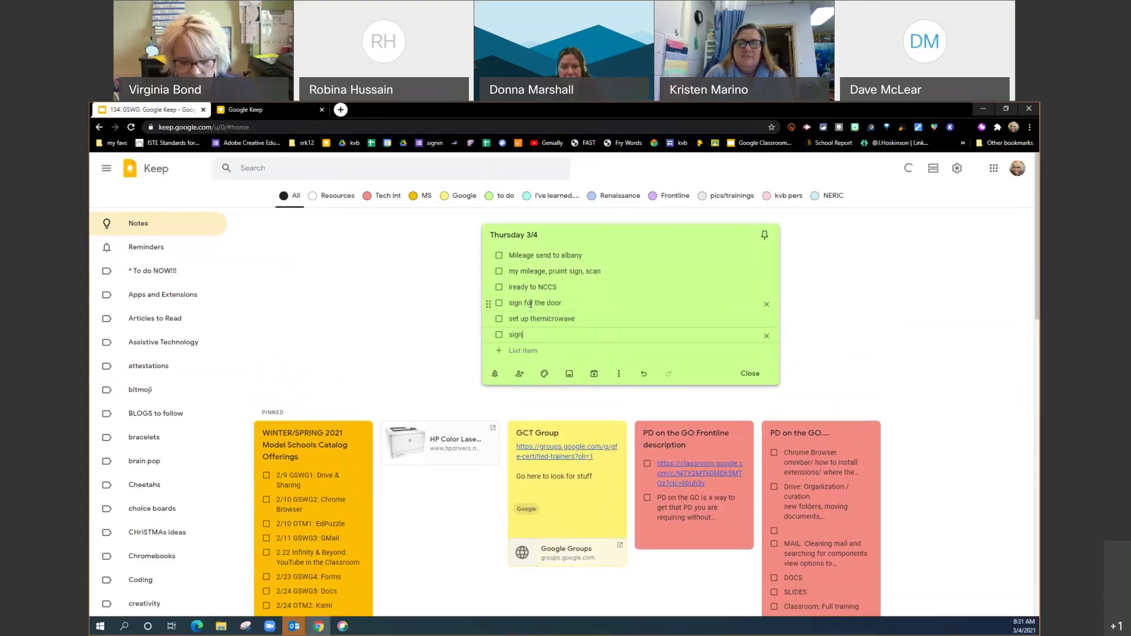
{"action": "type", "text": " in sheets from BP"}
{"action": "key", "text": "Return"}
- Add the list item "sign in into closet" at the end of the checklist
{"action": "type", "text": "s"}
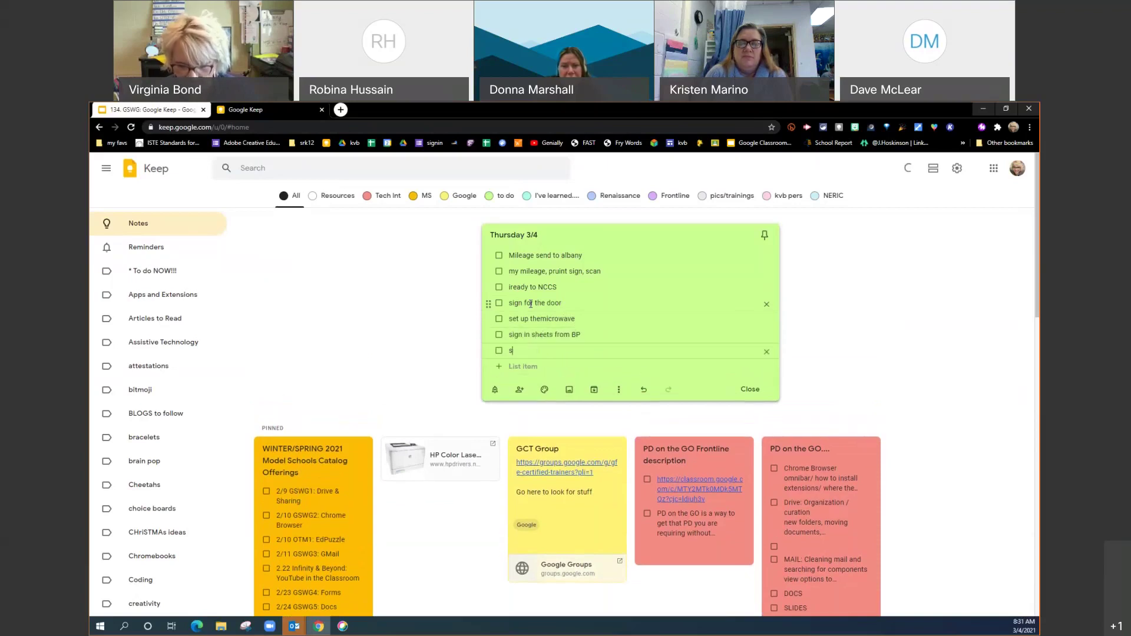
{"action": "type", "text": "ign in"}
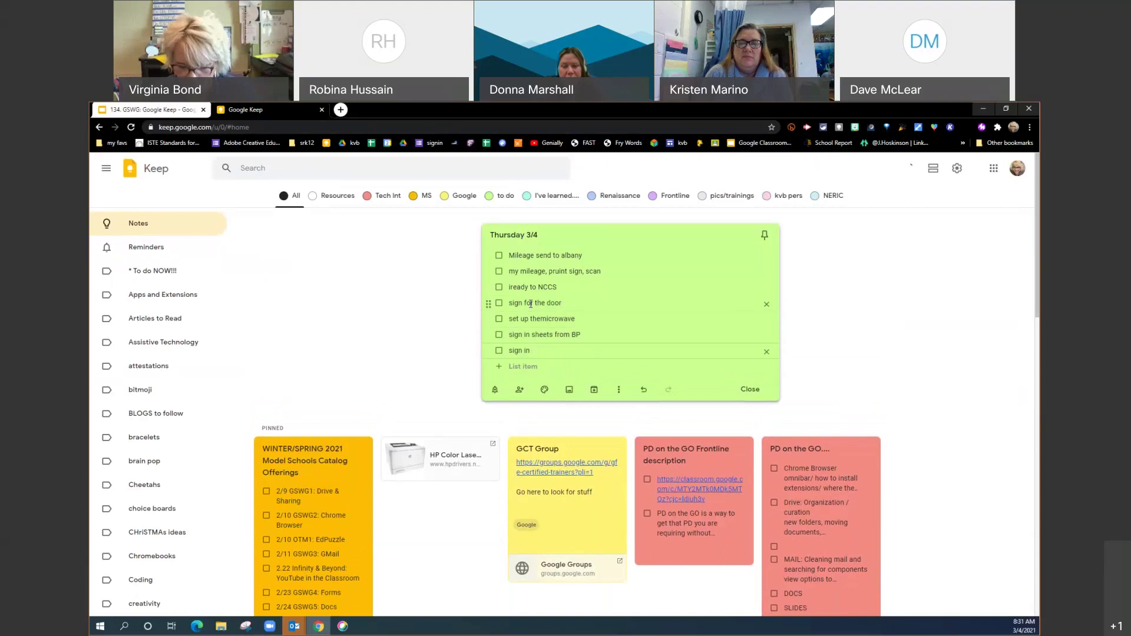
{"action": "type", "text": " into"}
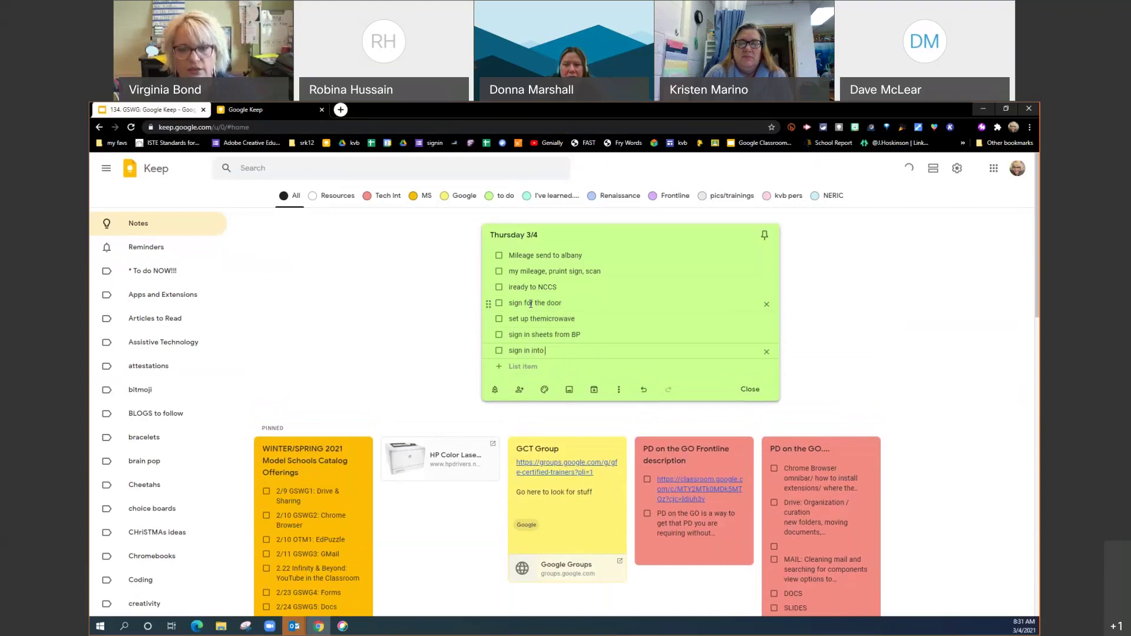
{"action": "type", "text": " claose"}
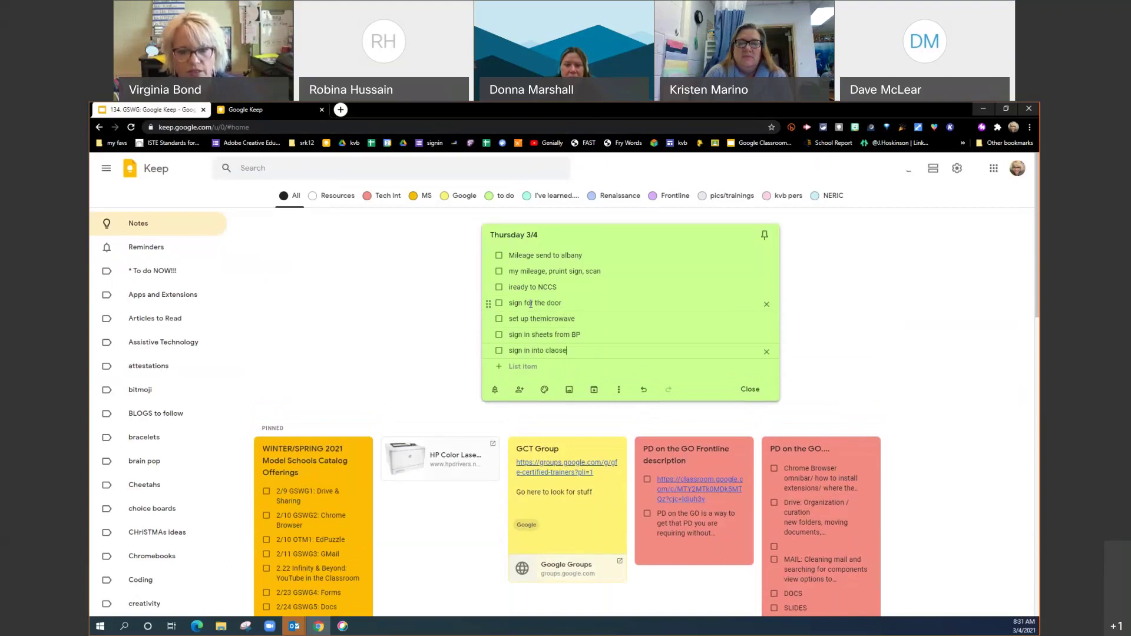
{"action": "key", "text": "BackSpace"}
{"action": "key", "text": "BackSpace"}
{"action": "key", "text": "BackSpace"}
{"action": "key", "text": "BackSpace"}
{"action": "type", "text": "oset"}
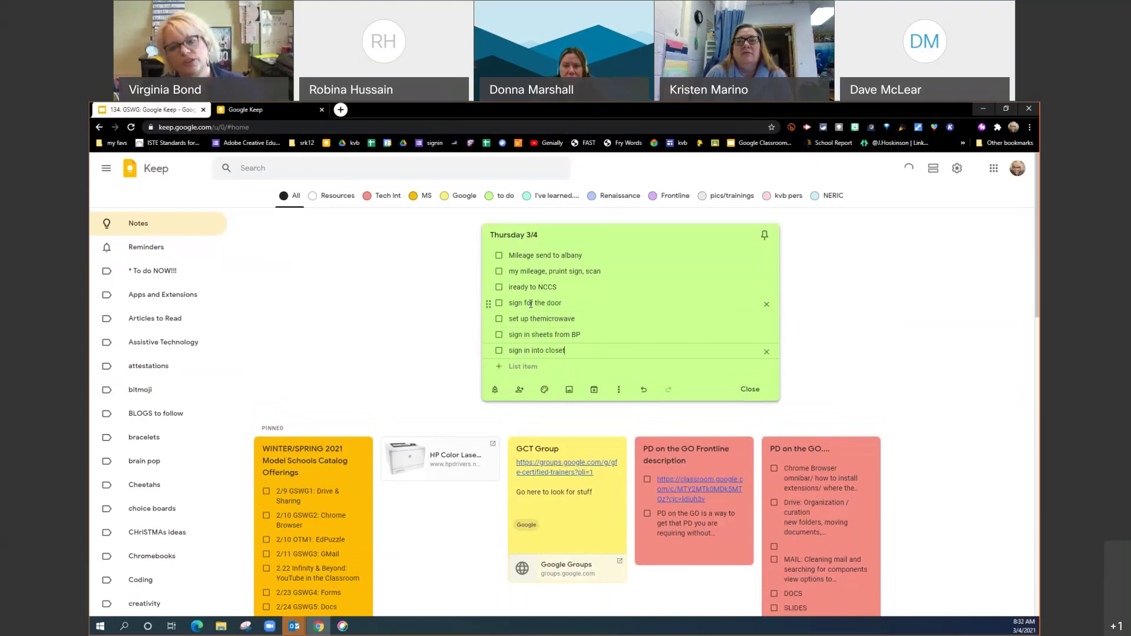
- Correct "pruint" to "print" in the mileage item and separate "the microwave" into two words in its item
{"action": "left_click", "coordinate": [560, 270]}
{"action": "key", "text": "BackSpace"}
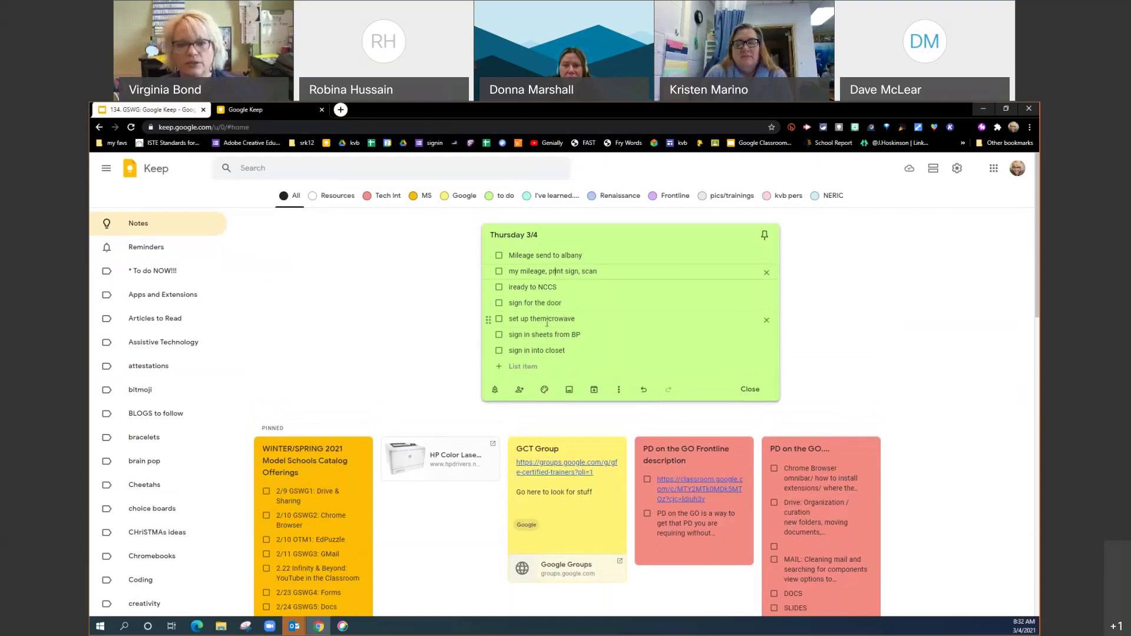
{"action": "left_click", "coordinate": [541, 318]}
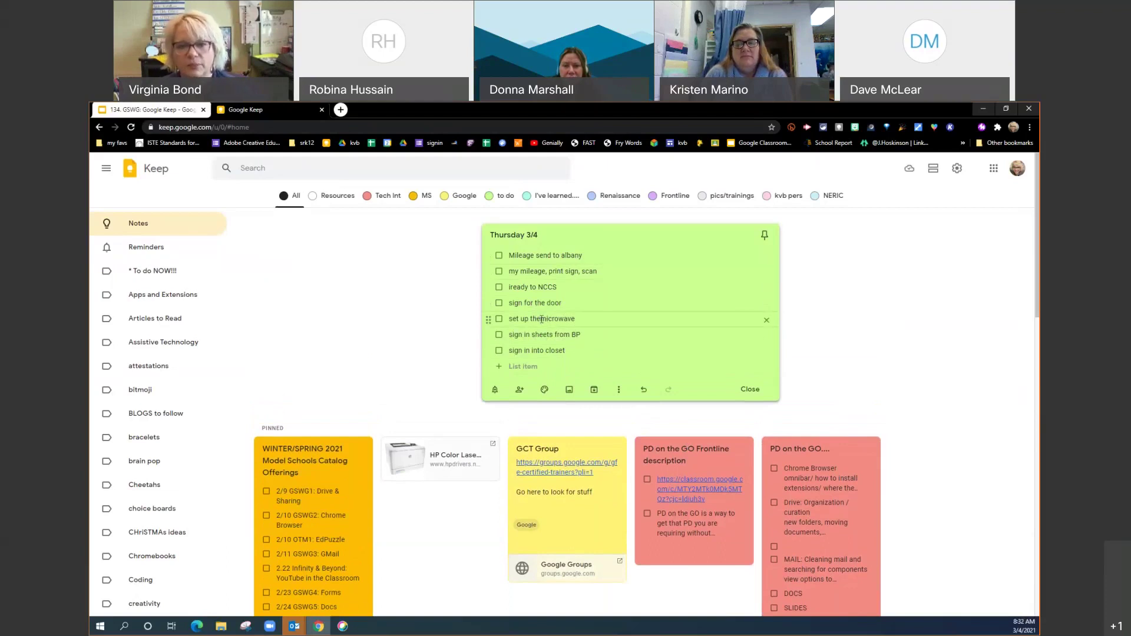
{"action": "key", "text": "Down"}
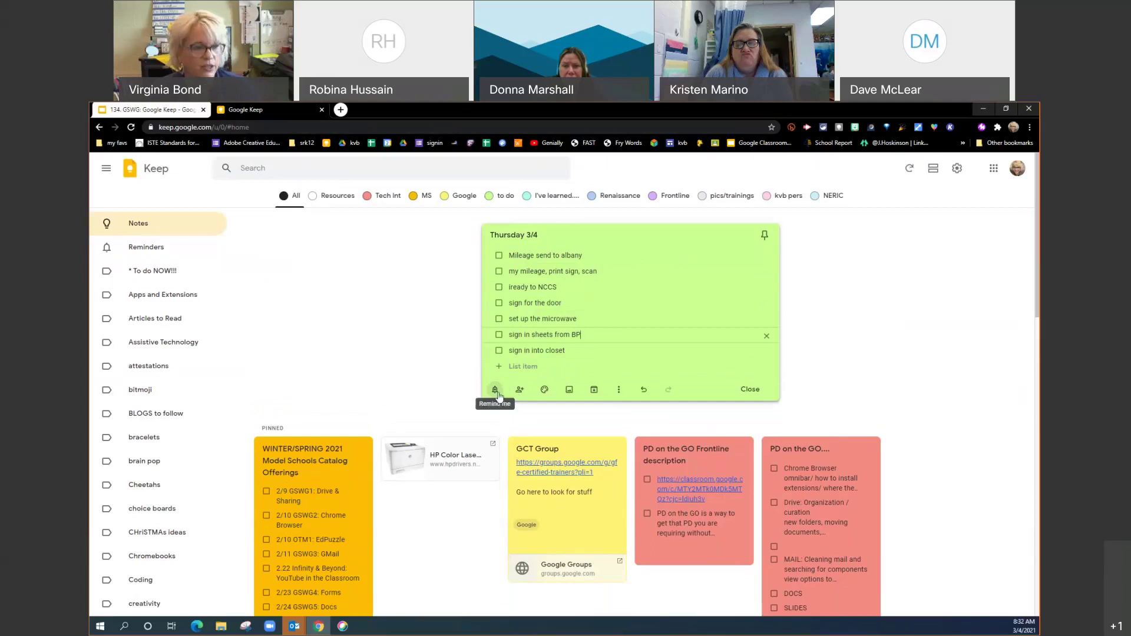
- Add a reminder to the "Thursday 3/4" note for later today at 8:00 PM
{"action": "left_click", "coordinate": [495, 391]}
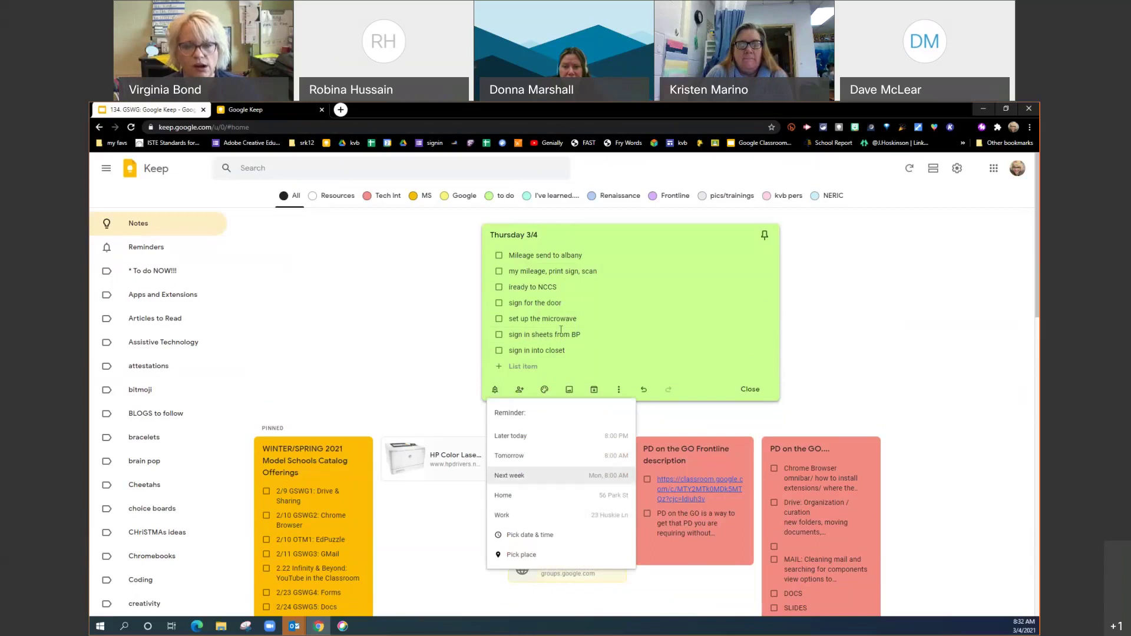
{"action": "left_click", "coordinate": [599, 437]}
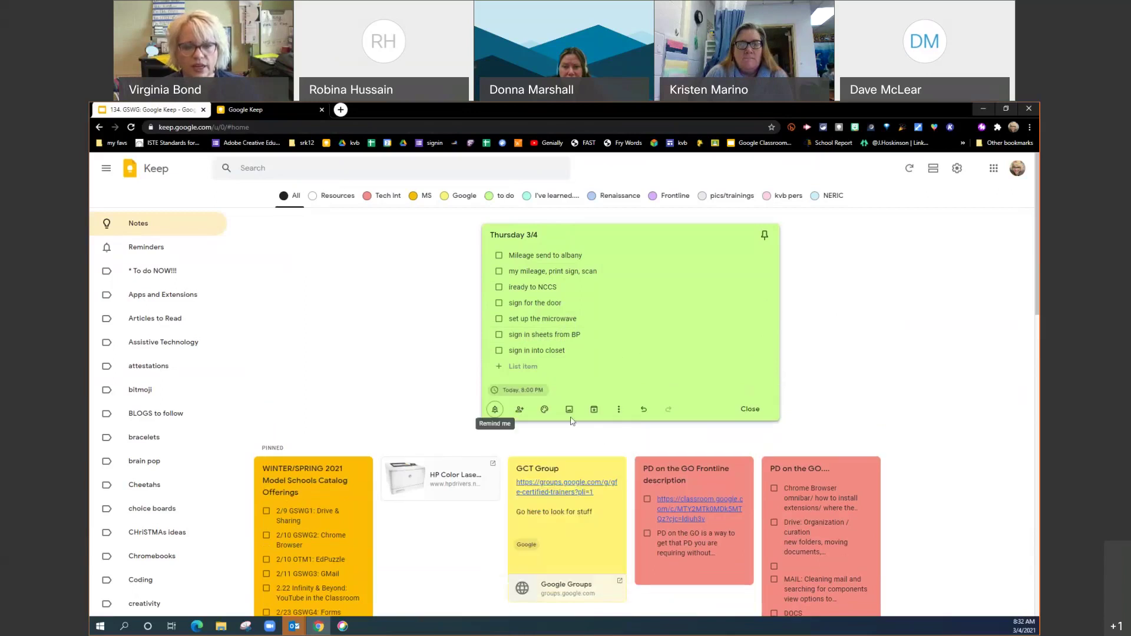
- Try to change the note's reminder time to Afternoon, 1:00 PM, and check its repeat options
{"action": "left_click", "coordinate": [530, 393]}
{"action": "left_click", "coordinate": [611, 479]}
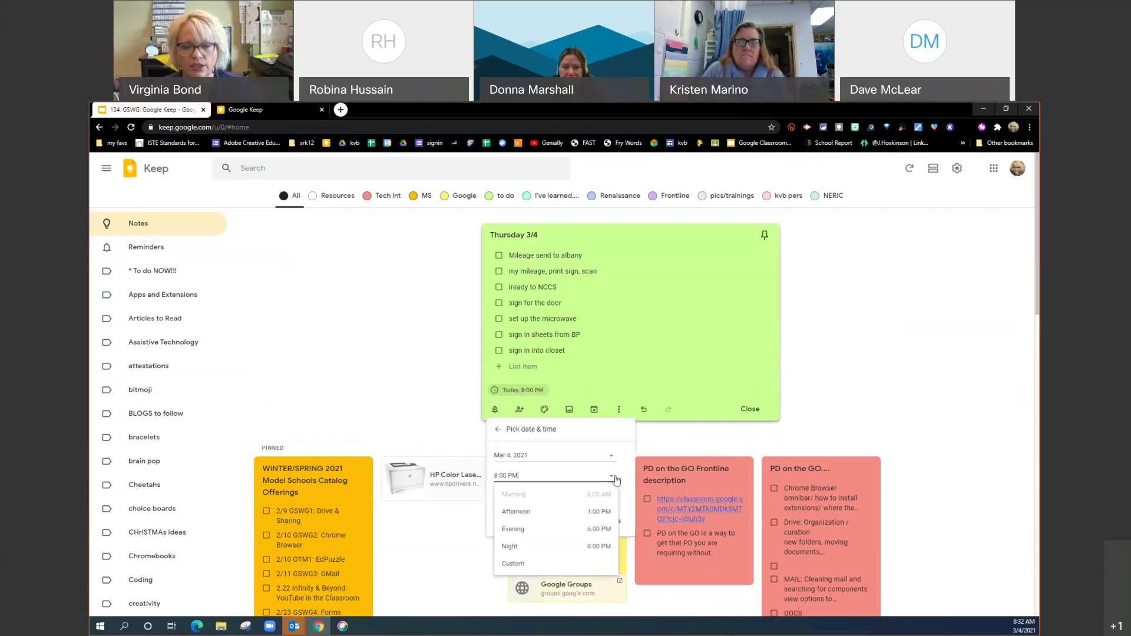
{"action": "left_click", "coordinate": [598, 514]}
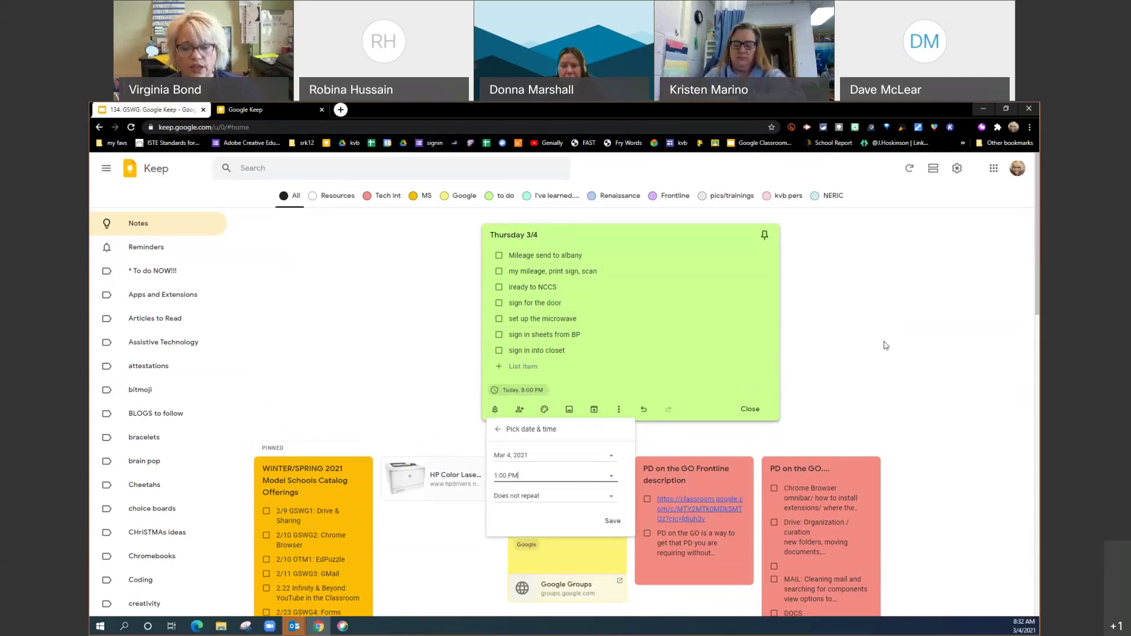
{"action": "left_click", "coordinate": [612, 498]}
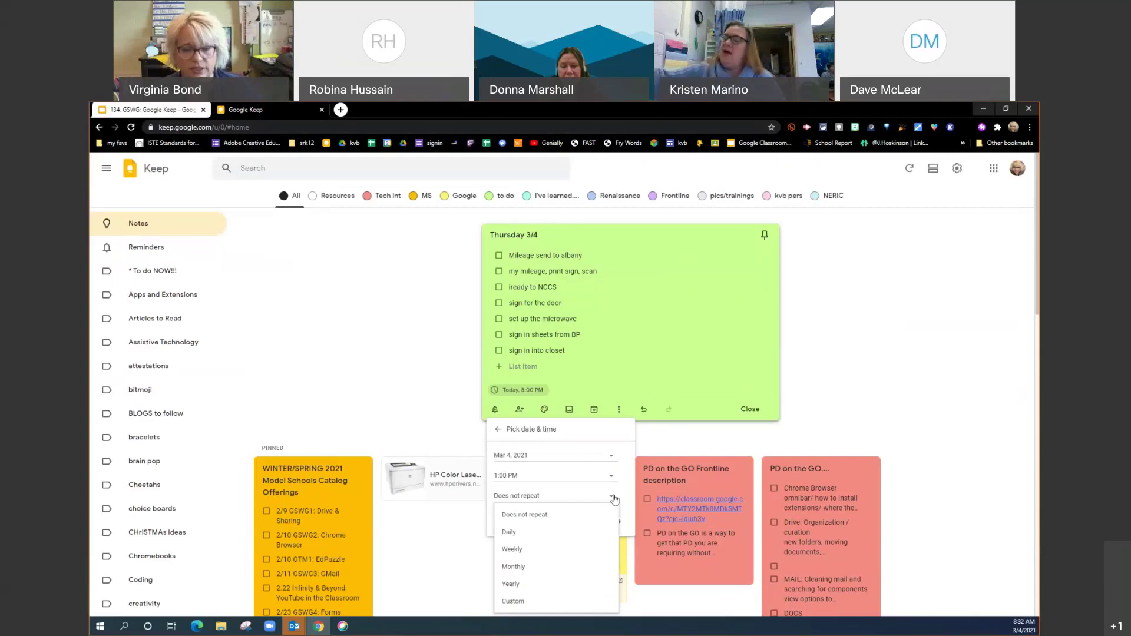
{"action": "left_click", "coordinate": [804, 388]}
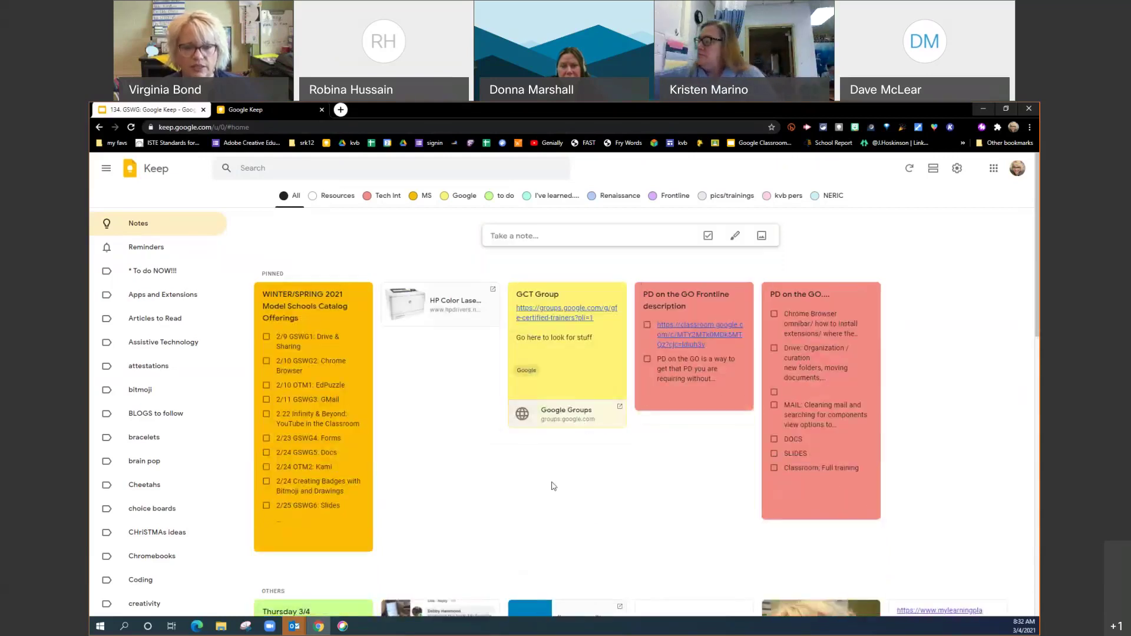
- Share the "Thursday 3/4" note with a collaborator, using the first suggested e-mail address matching the owner's first name, and save
{"action": "scroll", "coordinate": [549, 480], "scroll_direction": "down", "scroll_amount": 3}
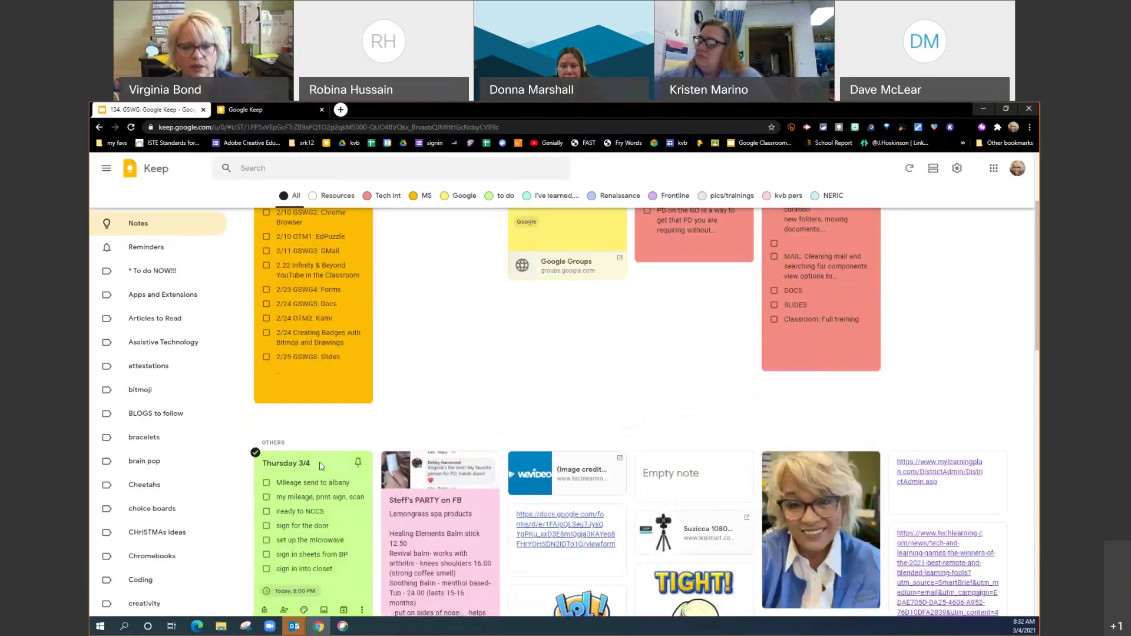
{"action": "left_click", "coordinate": [294, 463]}
{"action": "mouse_move", "coordinate": [473, 437]}
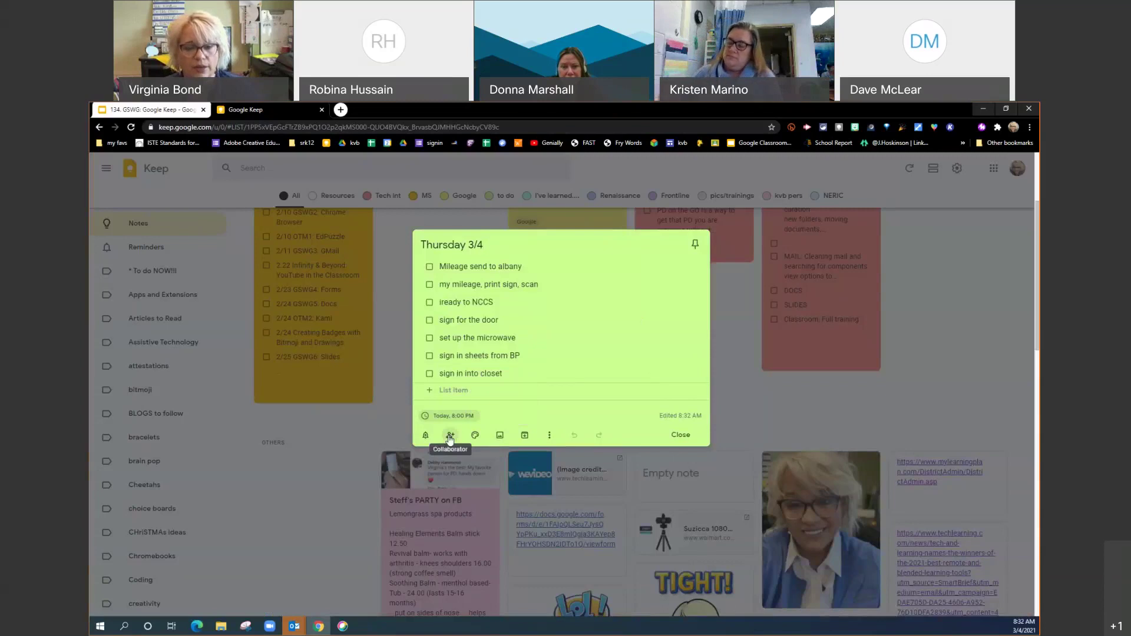
{"action": "left_click", "coordinate": [450, 437]}
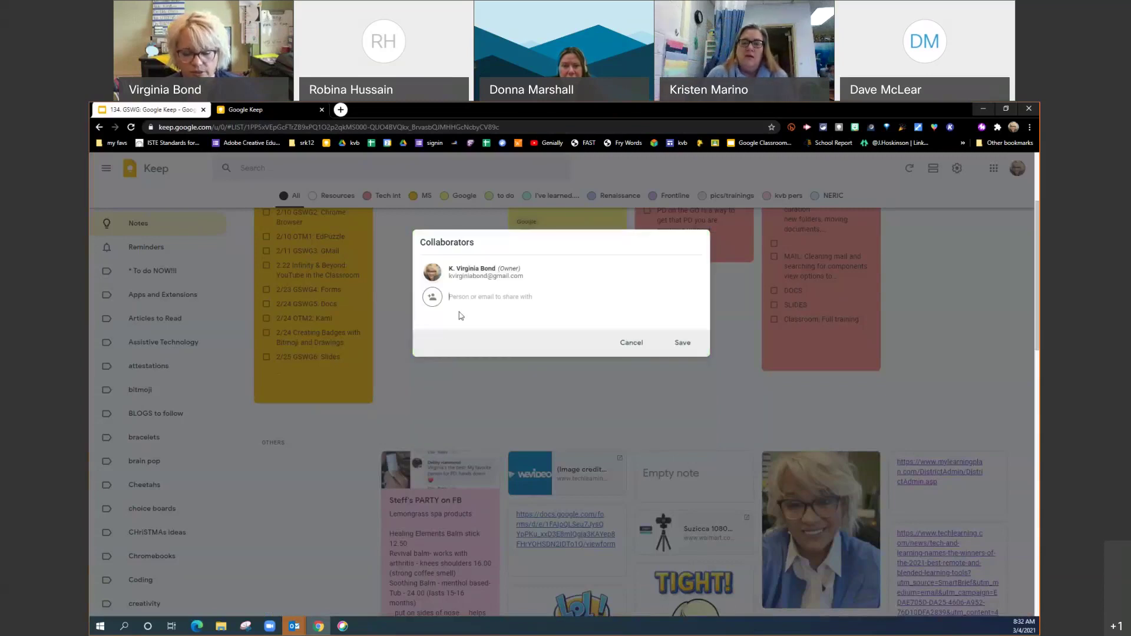
{"action": "type", "text": "virg"}
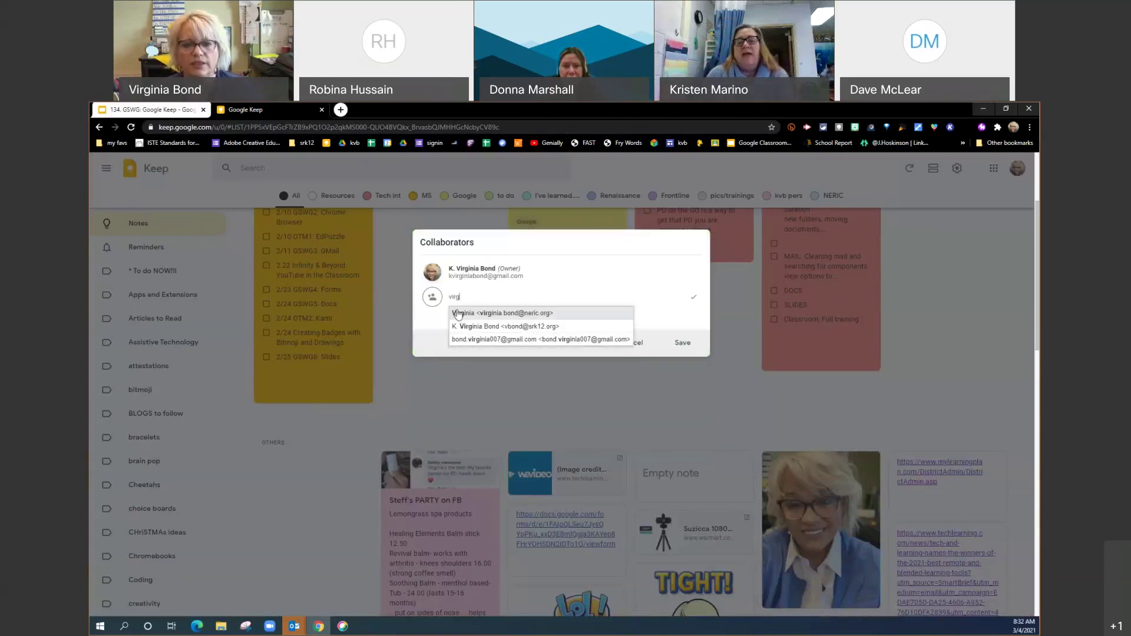
{"action": "left_click", "coordinate": [477, 318]}
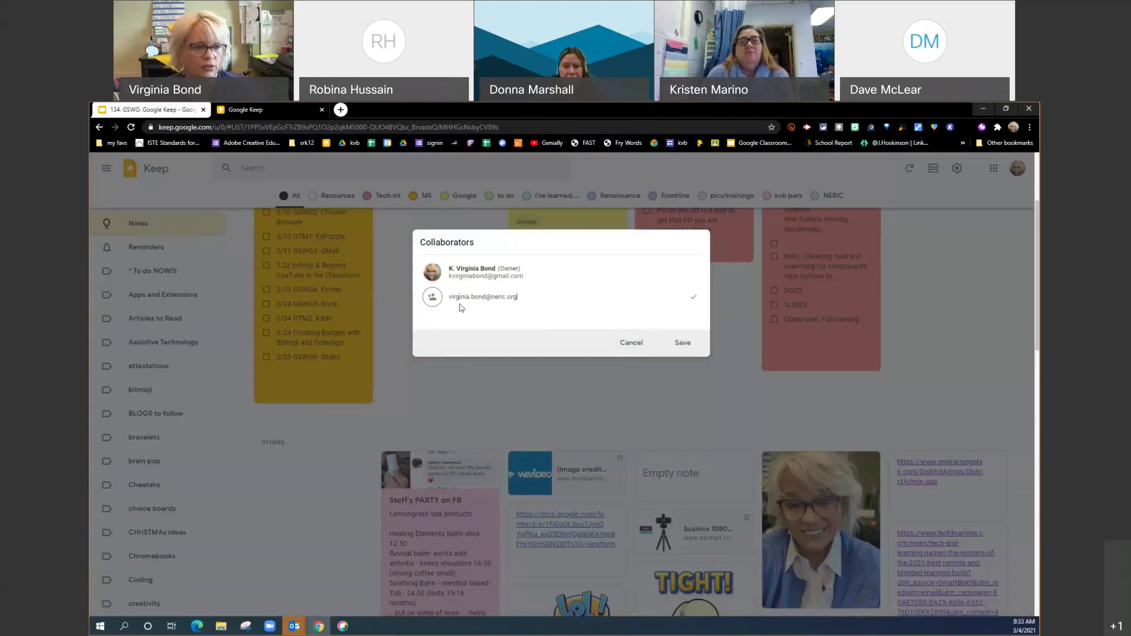
{"action": "left_click", "coordinate": [679, 342]}
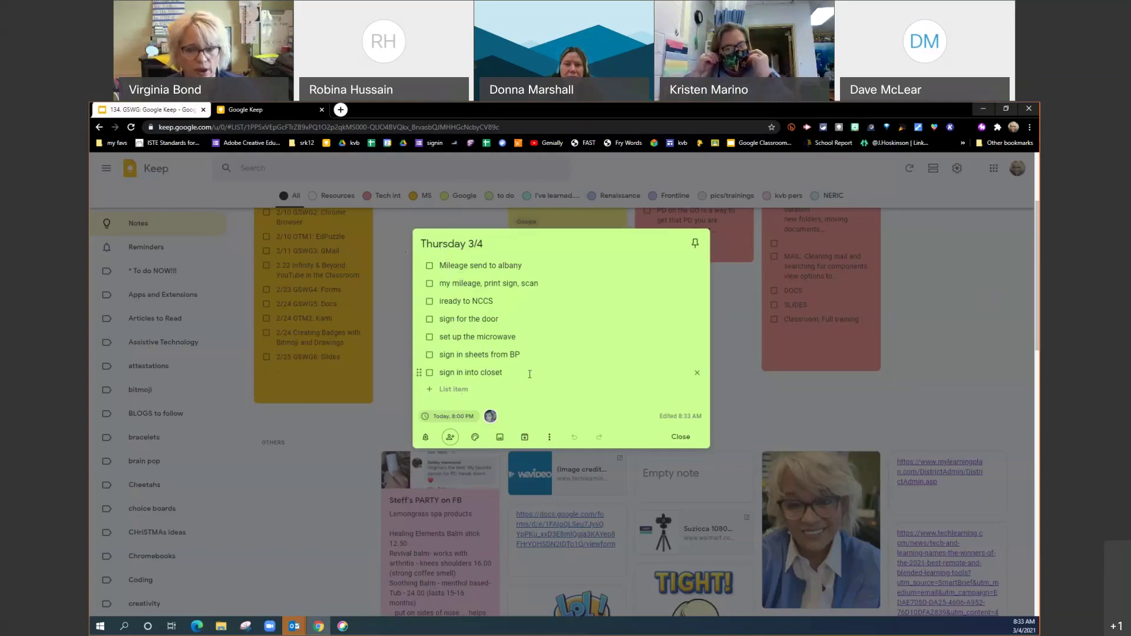
- Indent the "sign in into closet" item as a sub-item of "sign in sheets from BP"
{"action": "left_click_drag", "start_coordinate": [418, 371], "coordinate": [452, 373]}
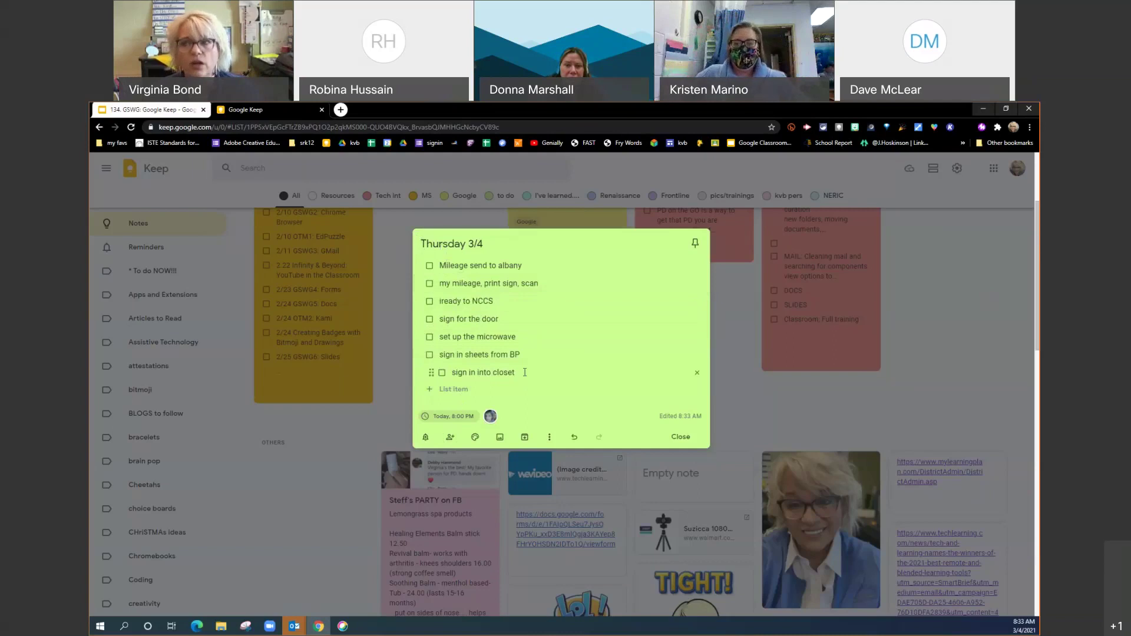
{"action": "left_click_drag", "start_coordinate": [431, 372], "coordinate": [493, 393]}
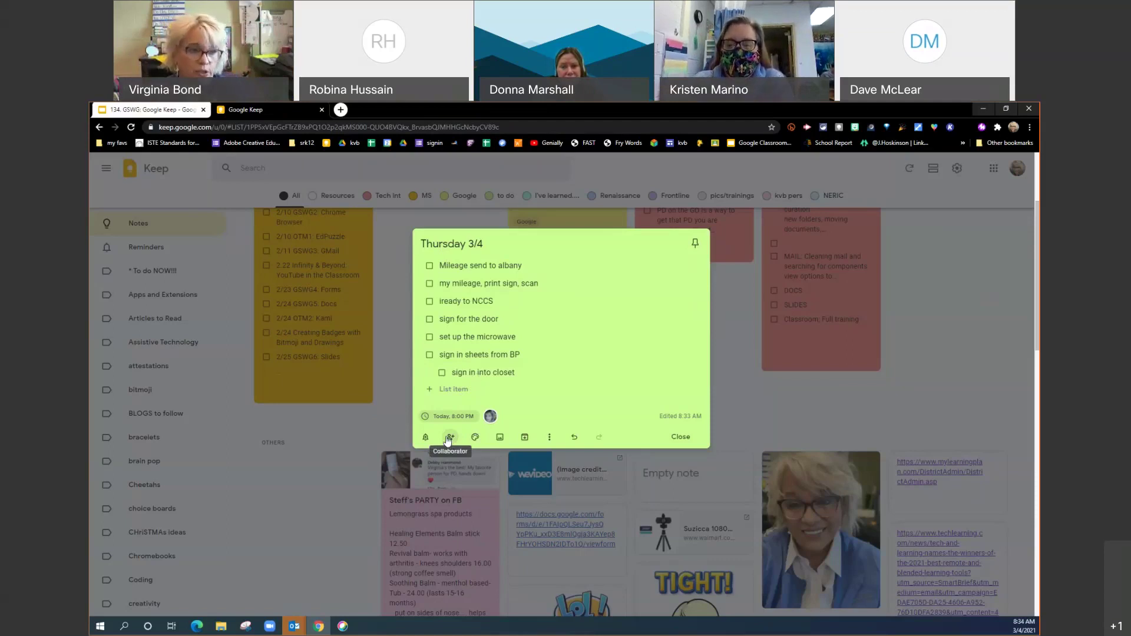
- Try adding the bitmojibadge3 image from the BITbadge folder to the note, and delete it again
{"action": "mouse_move", "coordinate": [474, 439]}
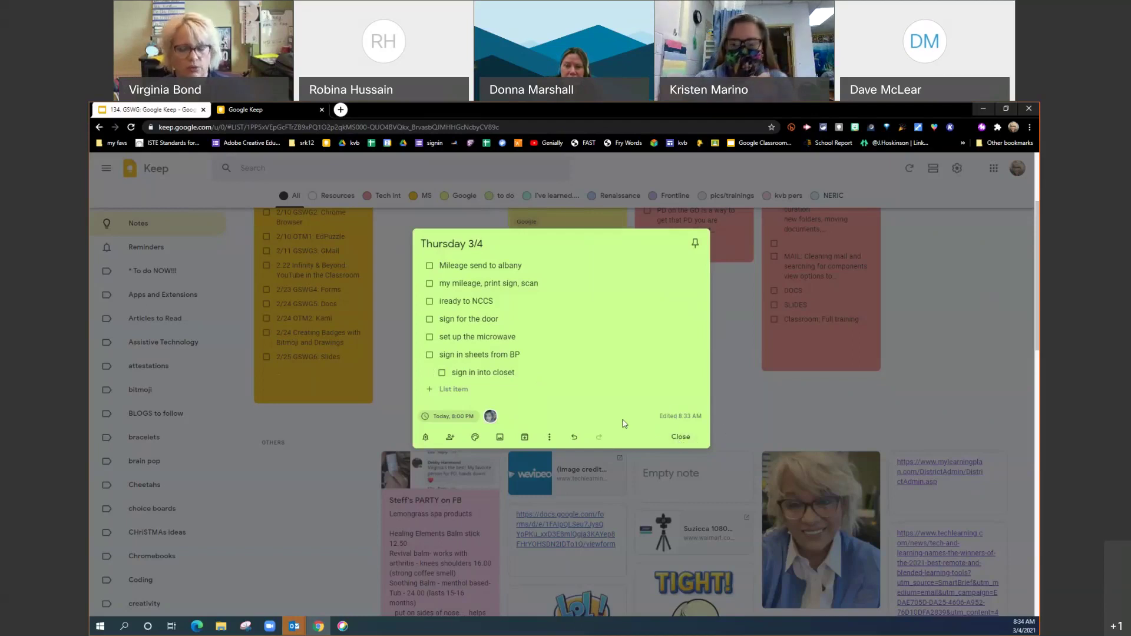
{"action": "left_click", "coordinate": [500, 437]}
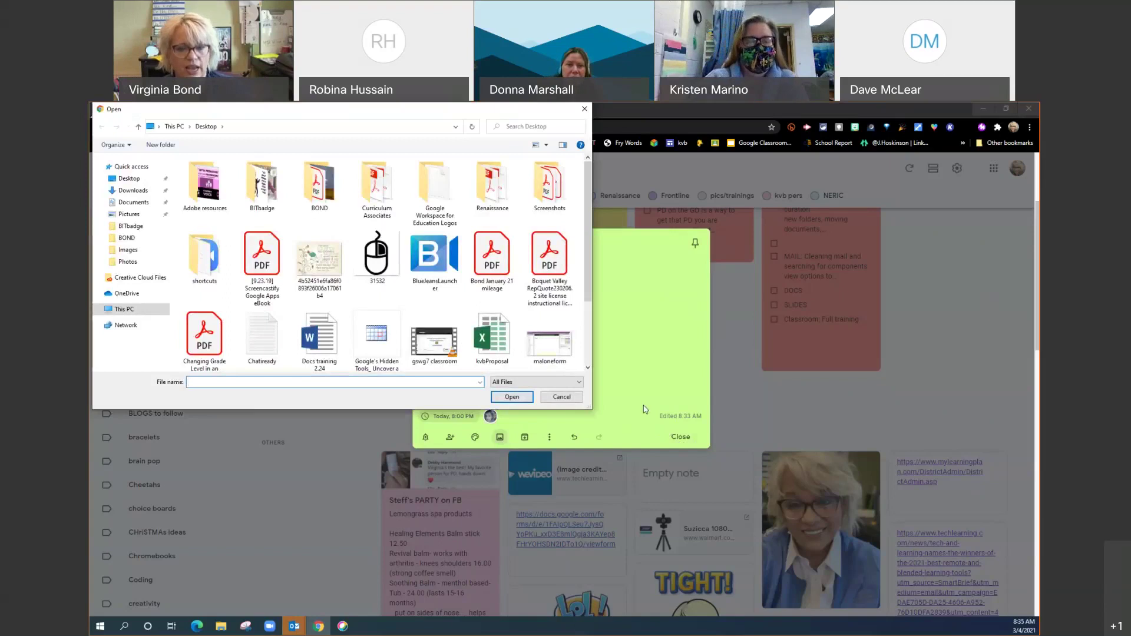
{"action": "double_click", "coordinate": [260, 196]}
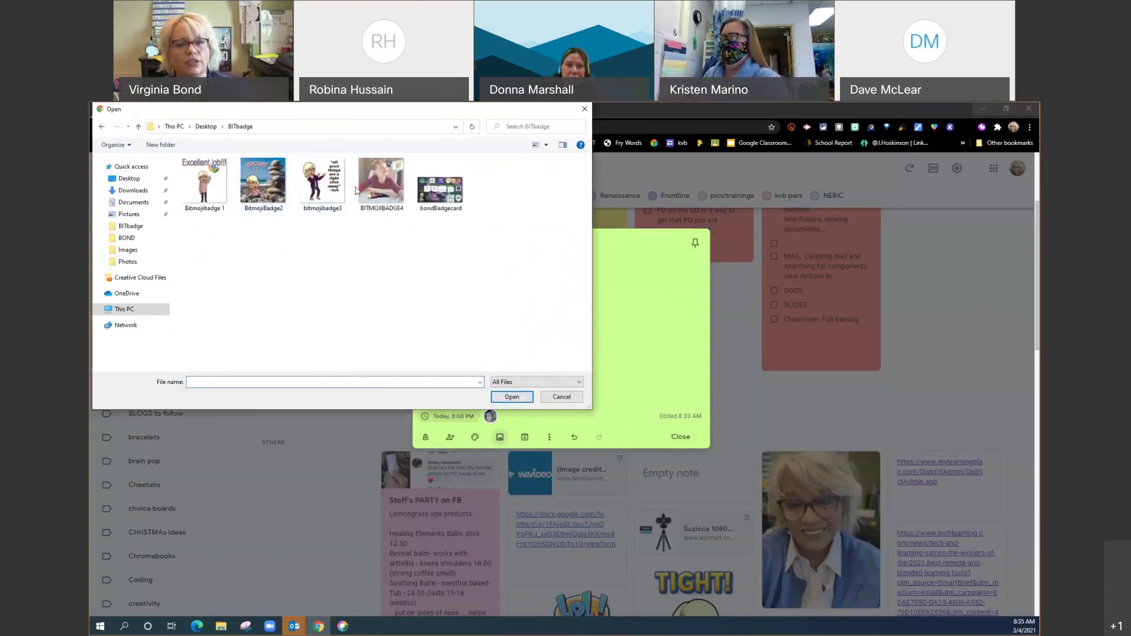
{"action": "double_click", "coordinate": [321, 189]}
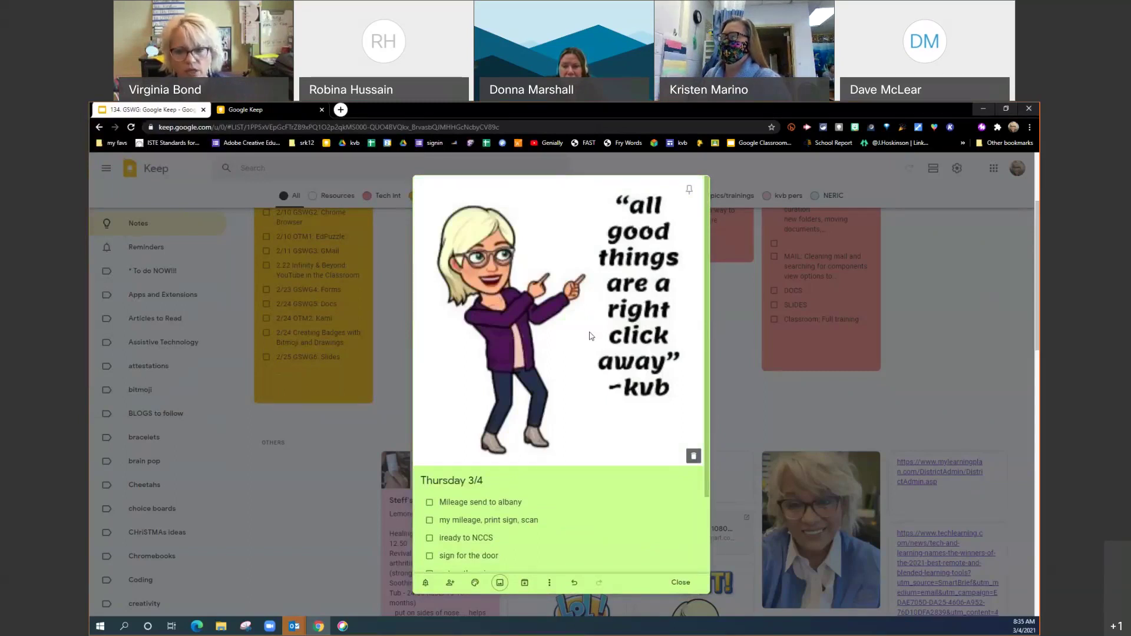
{"action": "left_click", "coordinate": [692, 454]}
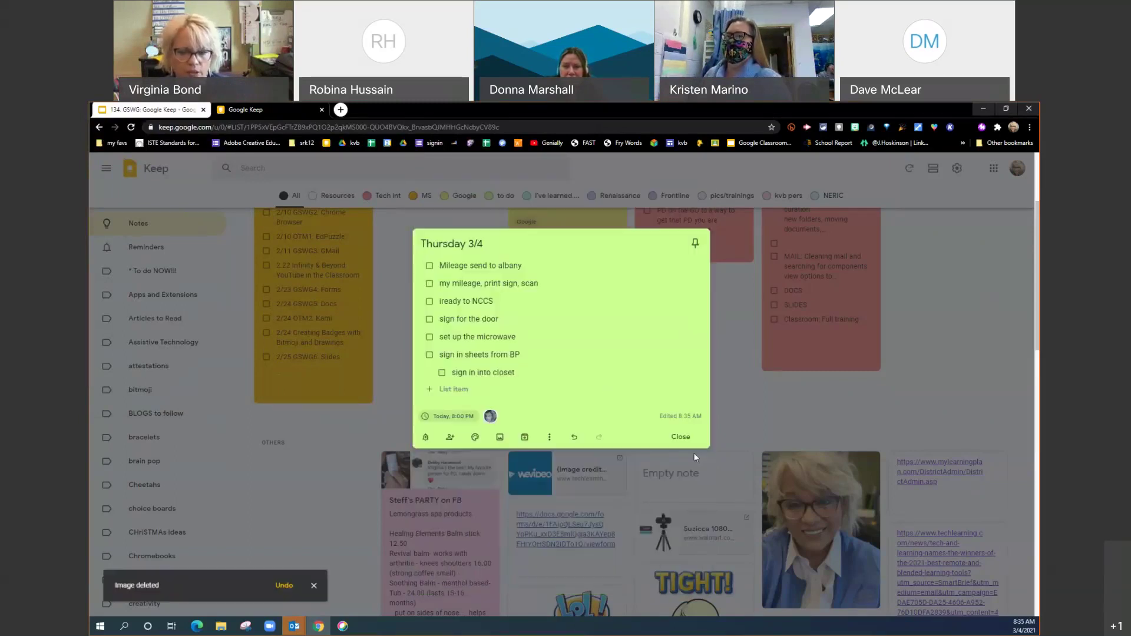
- Add the "* To do NOW!!!" label to the "Thursday 3/4" note and close the note
{"action": "left_click", "coordinate": [549, 439]}
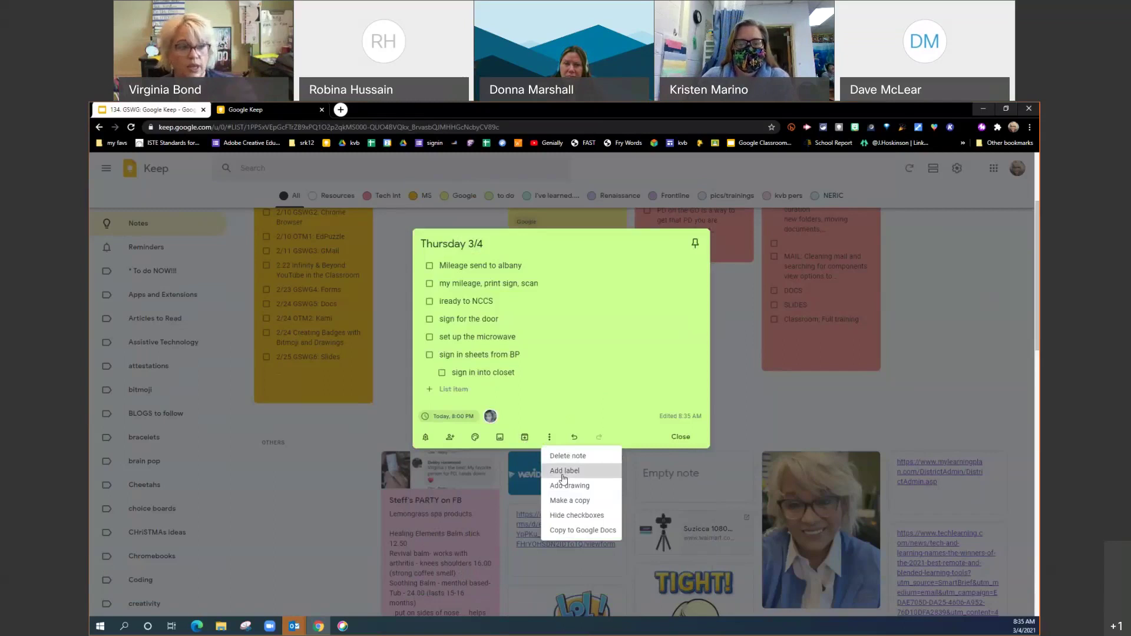
{"action": "left_click", "coordinate": [563, 475]}
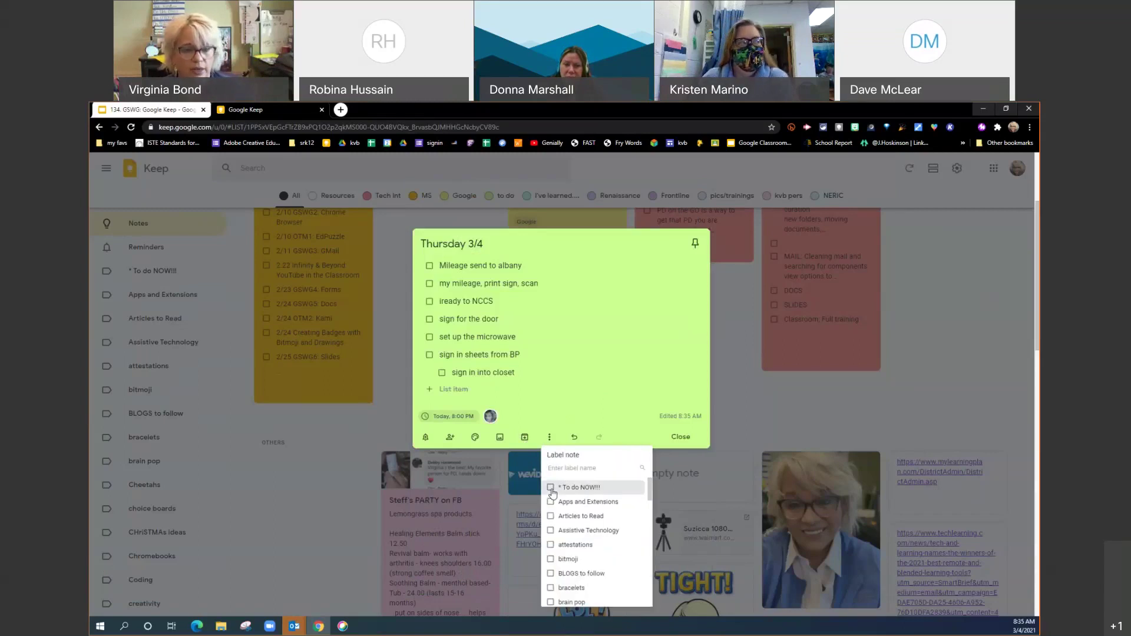
{"action": "left_click", "coordinate": [551, 487]}
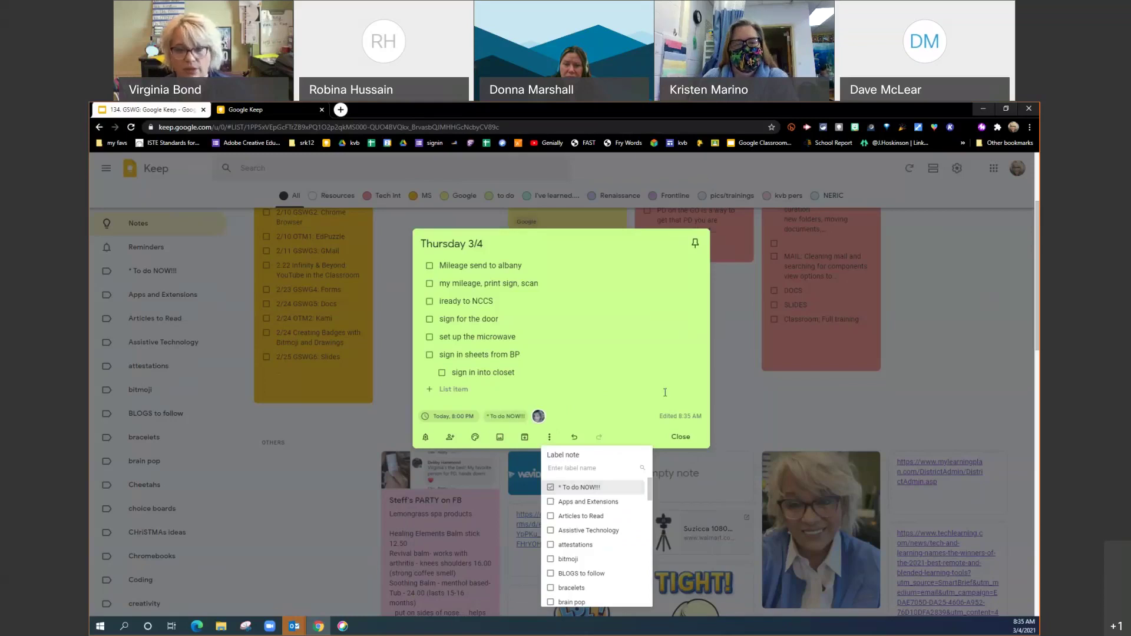
{"action": "left_click", "coordinate": [777, 420]}
{"action": "left_click", "coordinate": [777, 420]}
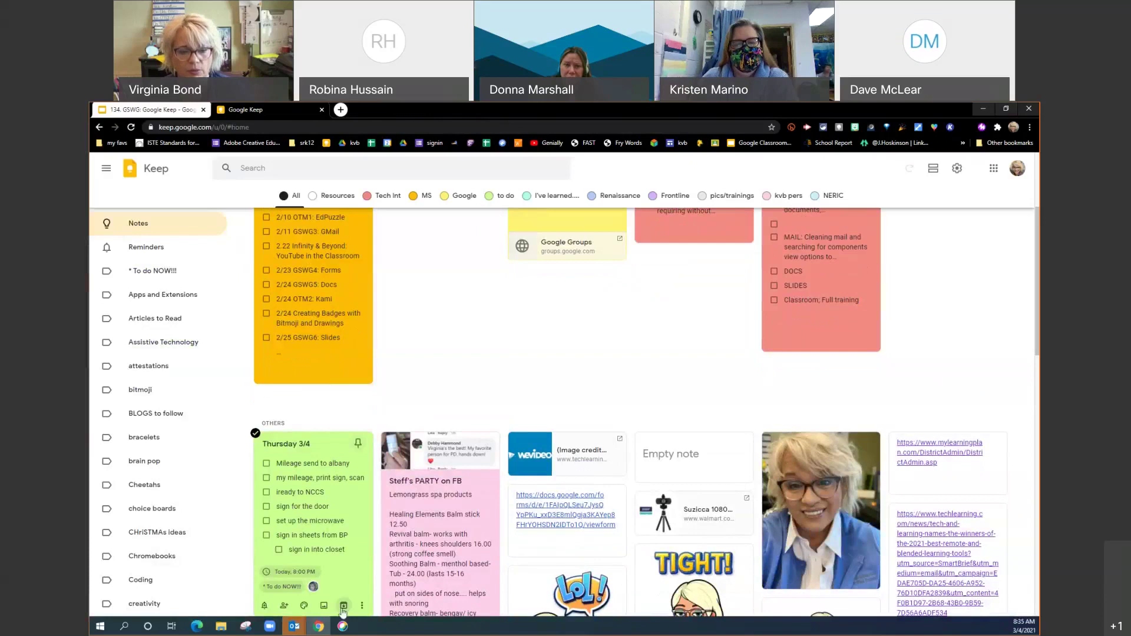
- Reopen the "Thursday 3/4" note, try adding "bitmoji" as a second label, and remove that label again
{"action": "left_click", "coordinate": [353, 550]}
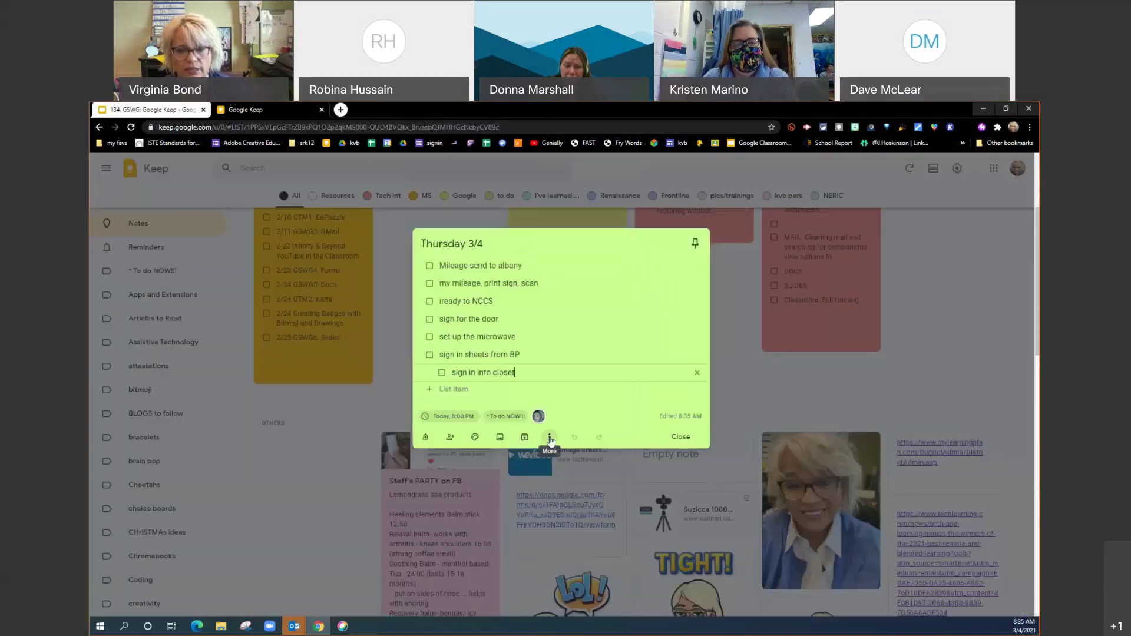
{"action": "left_click", "coordinate": [549, 436]}
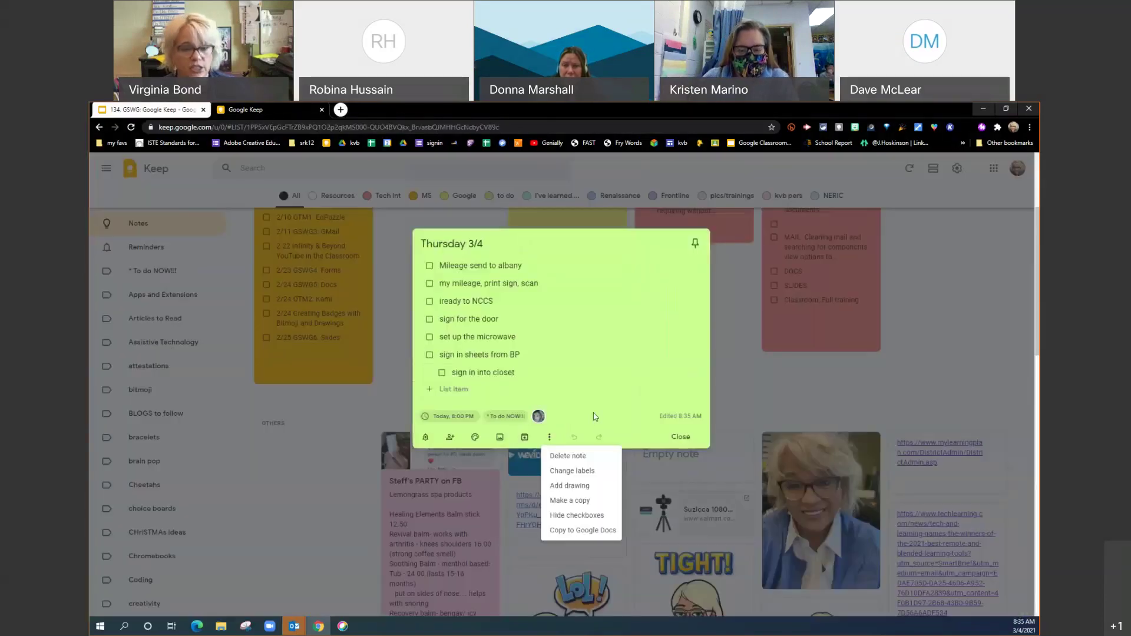
{"action": "left_click", "coordinate": [564, 470]}
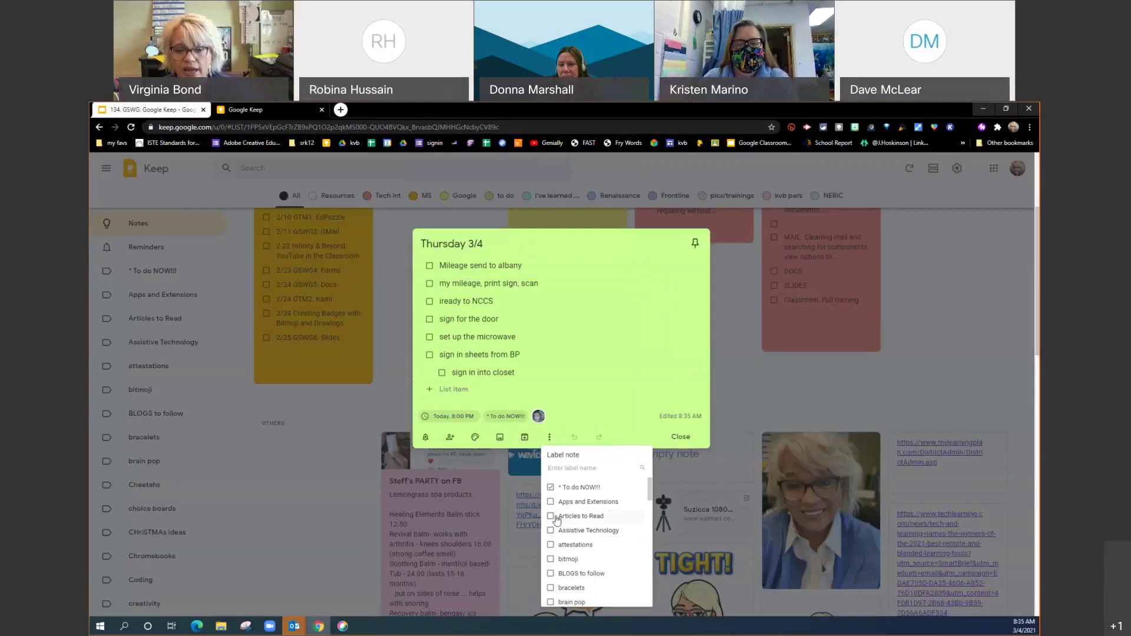
{"action": "scroll", "coordinate": [563, 528], "scroll_direction": "down", "scroll_amount": 1}
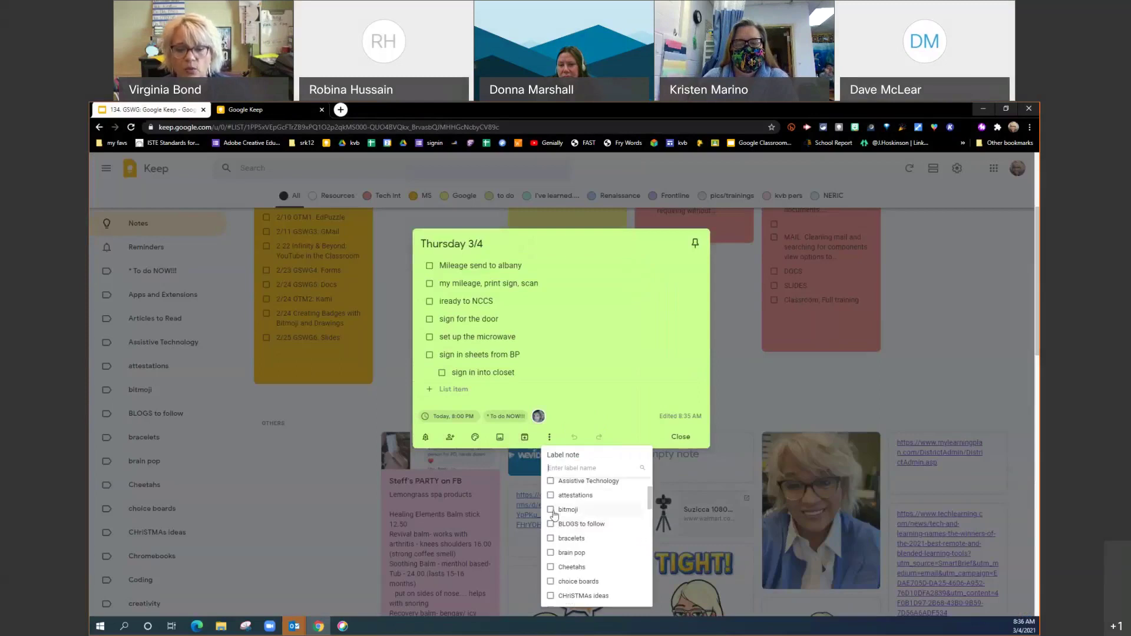
{"action": "left_click", "coordinate": [551, 510]}
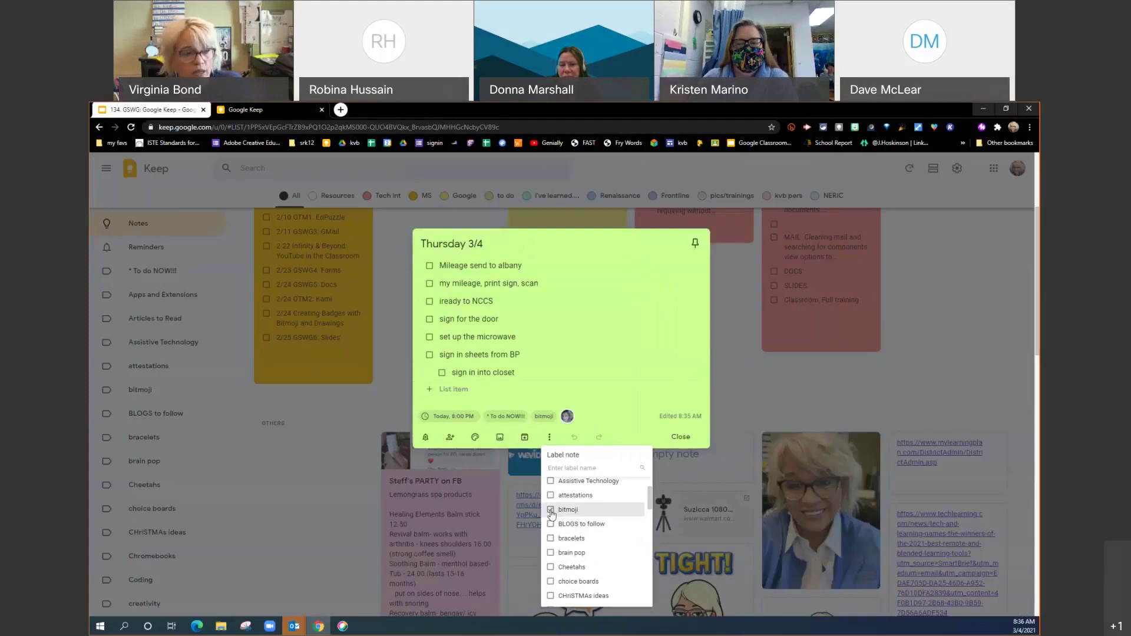
{"action": "left_click", "coordinate": [551, 509]}
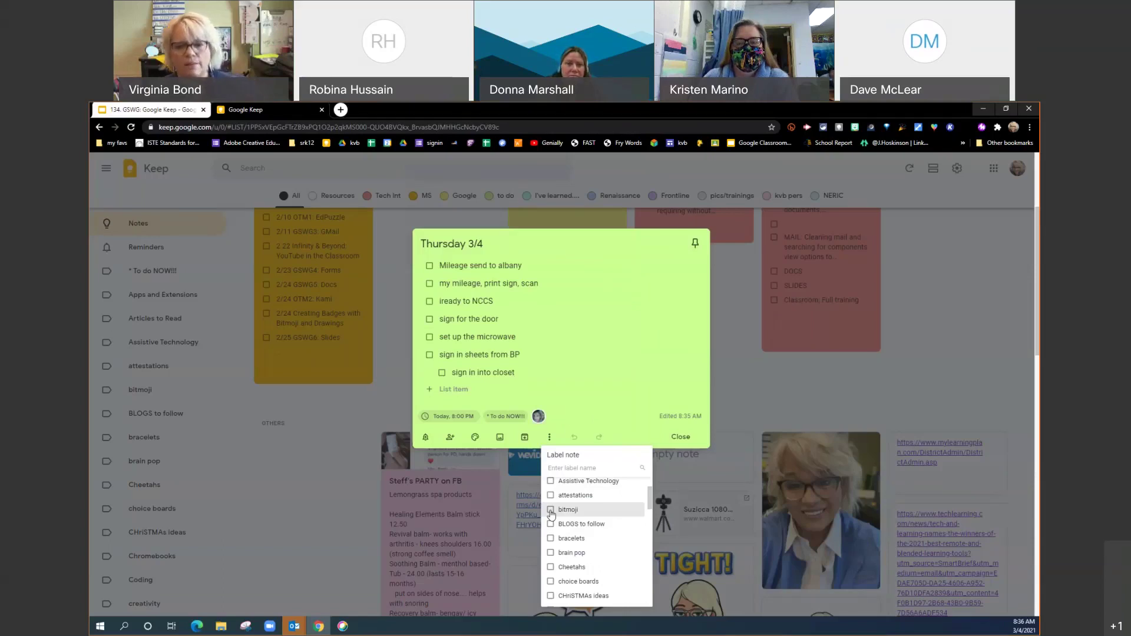
{"action": "scroll", "coordinate": [551, 513], "scroll_direction": "up", "scroll_amount": 1}
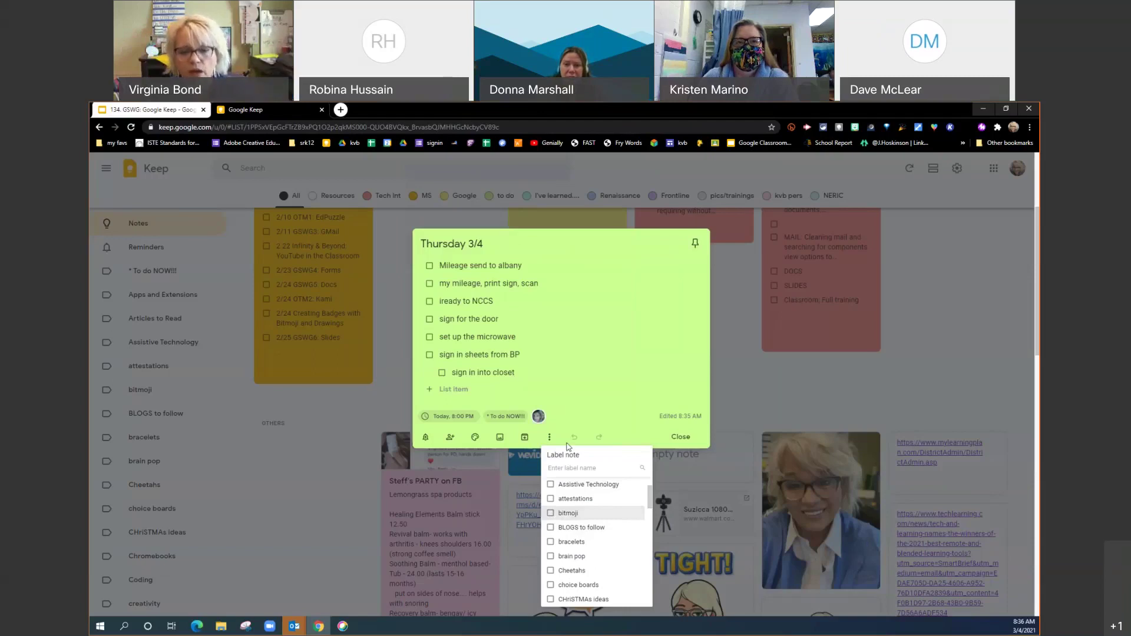
- Review the additional actions available for the "Thursday 3/4" note, then close the note
{"action": "left_click", "coordinate": [549, 437]}
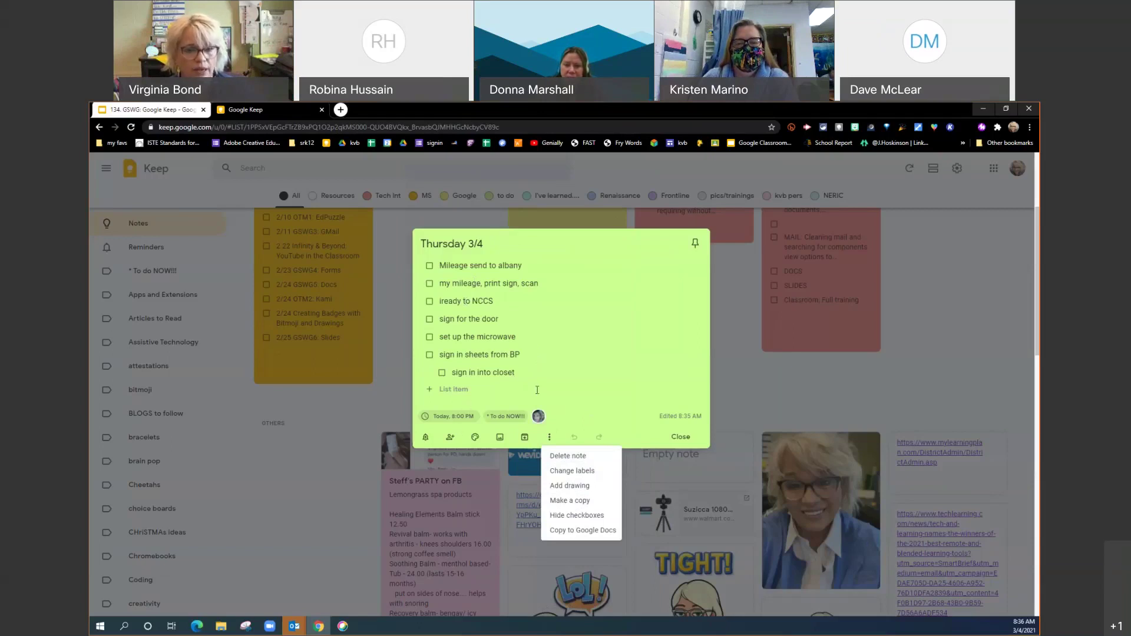
{"action": "mouse_move", "coordinate": [478, 442]}
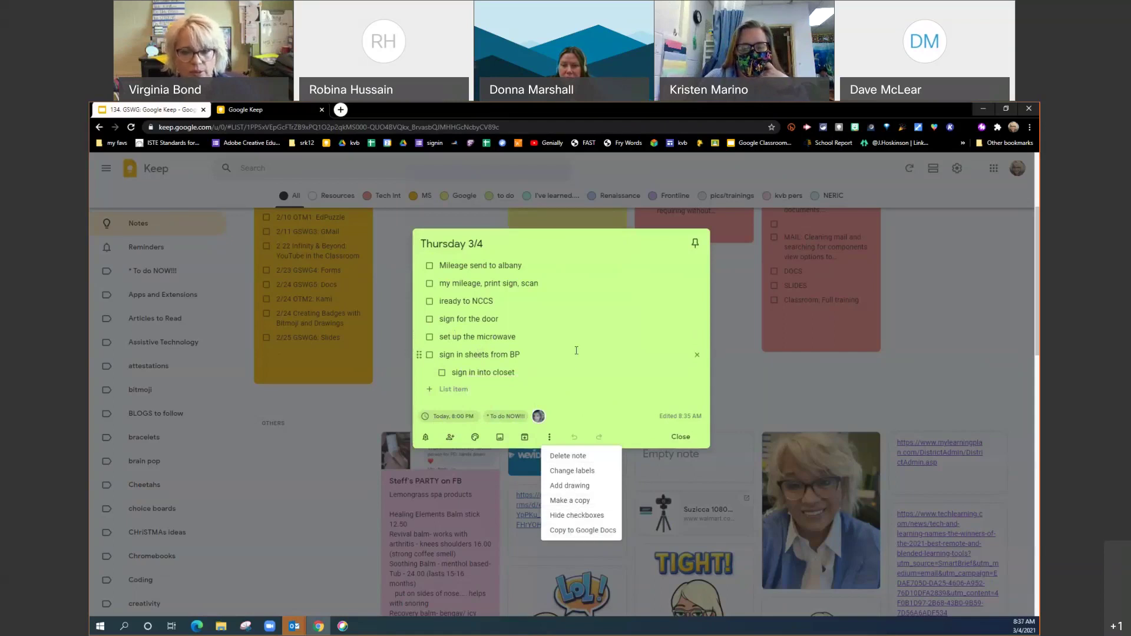
{"action": "left_click", "coordinate": [559, 352]}
{"action": "left_click", "coordinate": [676, 434]}
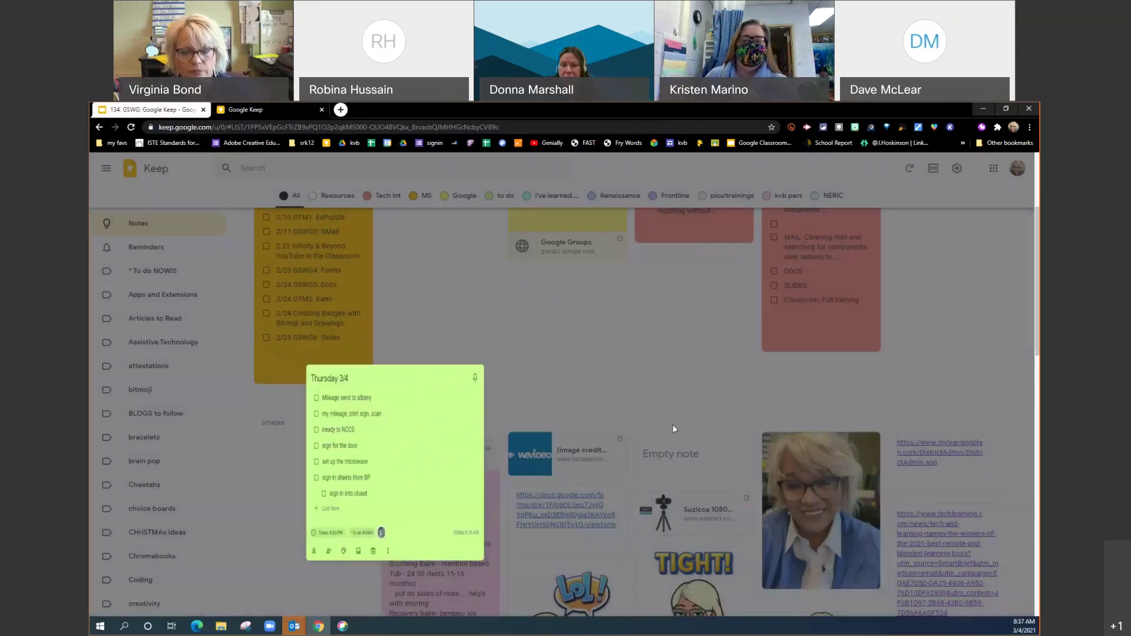
- Pin the "Thursday 3/4" note and unpin the "PD on the GO Frontline description" and "PD on the GO...." notes
{"action": "scroll", "coordinate": [428, 352], "scroll_direction": "up", "scroll_amount": 3}
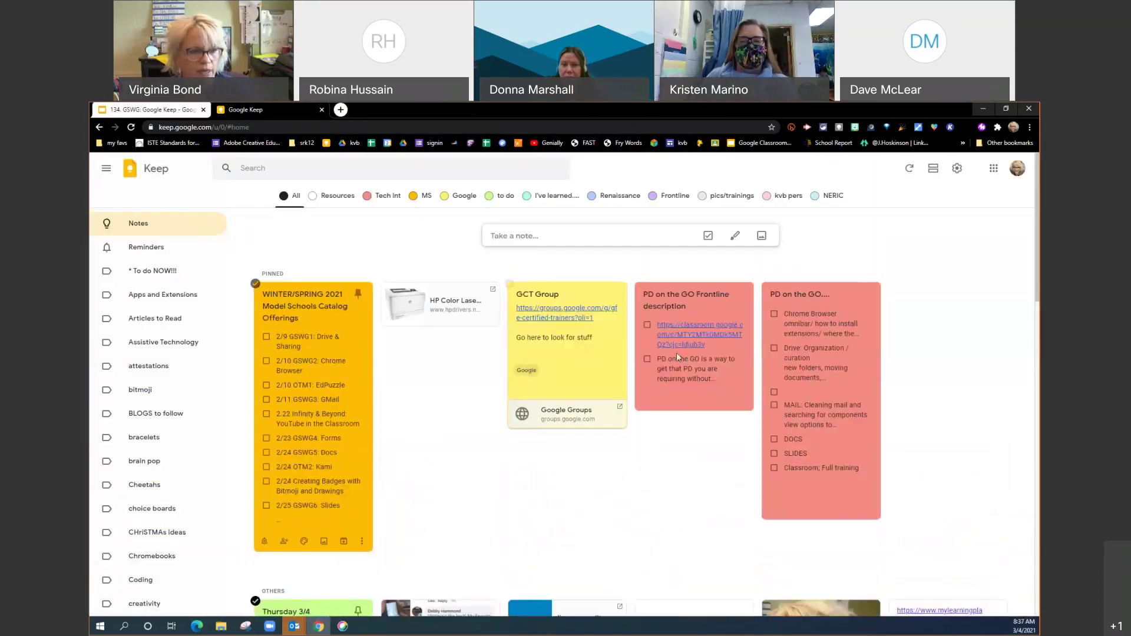
{"action": "left_click", "coordinate": [359, 612]}
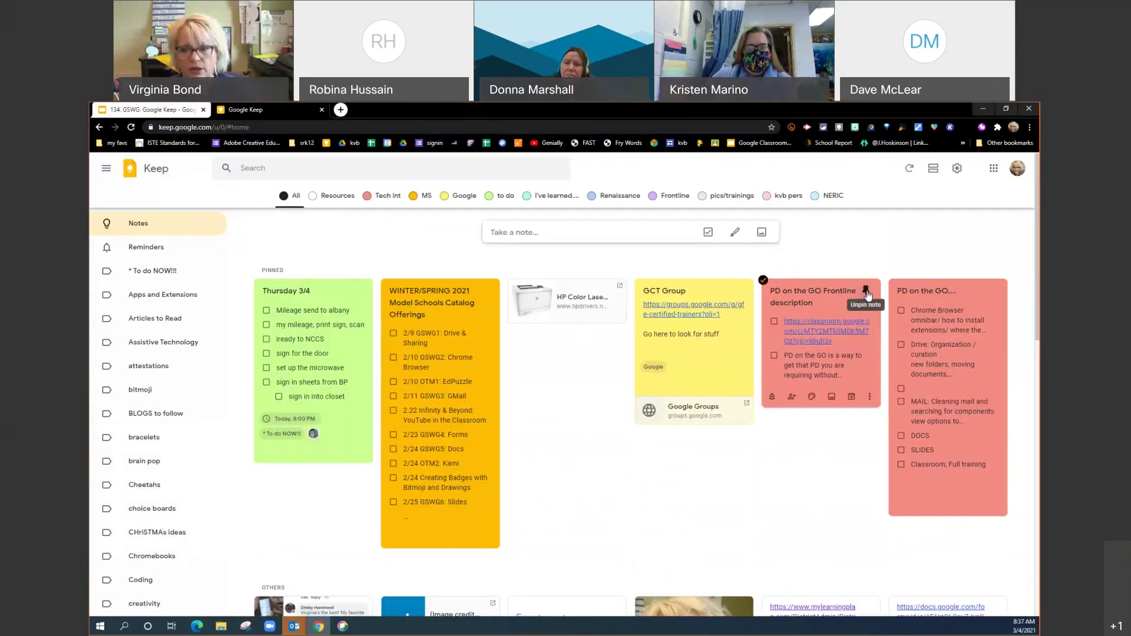
{"action": "left_click", "coordinate": [866, 289]}
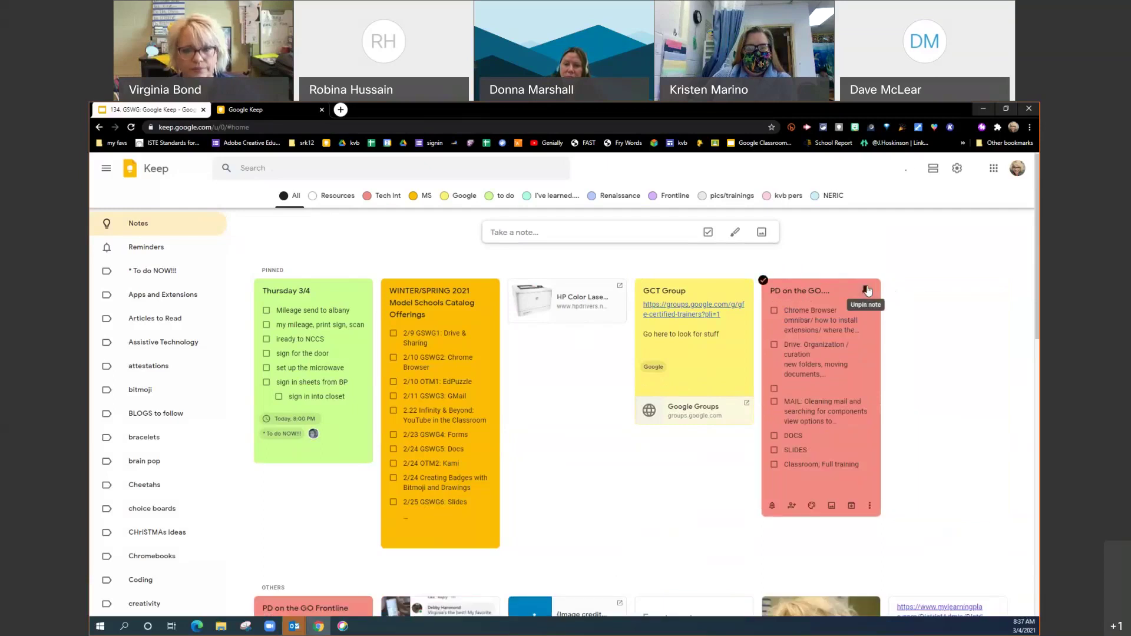
{"action": "left_click", "coordinate": [866, 290]}
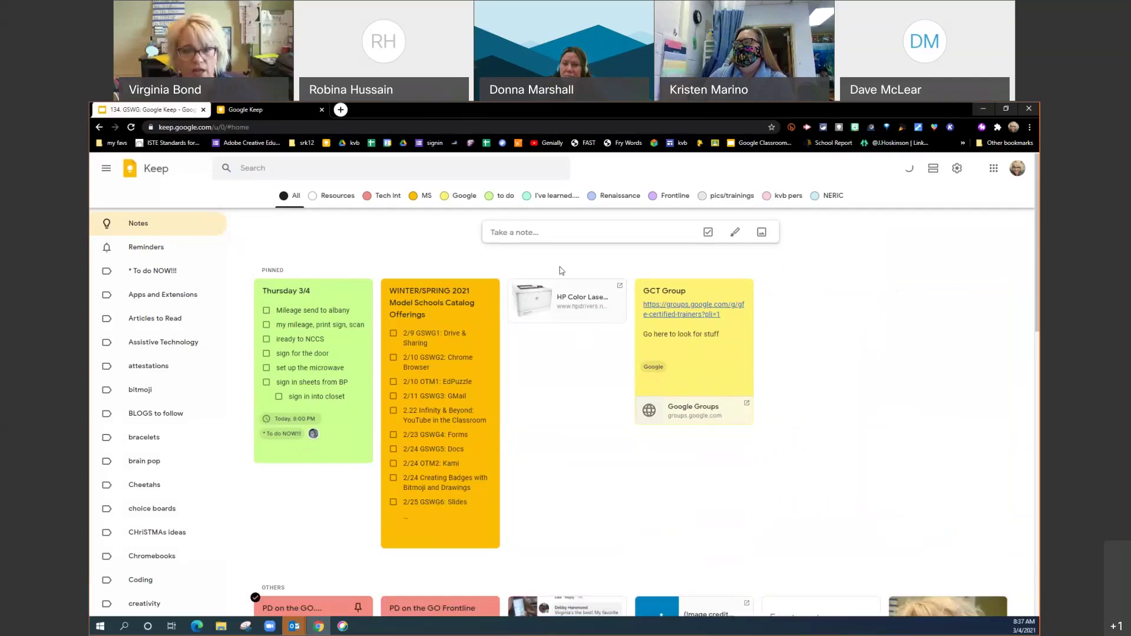
- Examine the pinned HP Color LaserJet link note and the additional actions available for it
{"action": "left_click", "coordinate": [581, 300]}
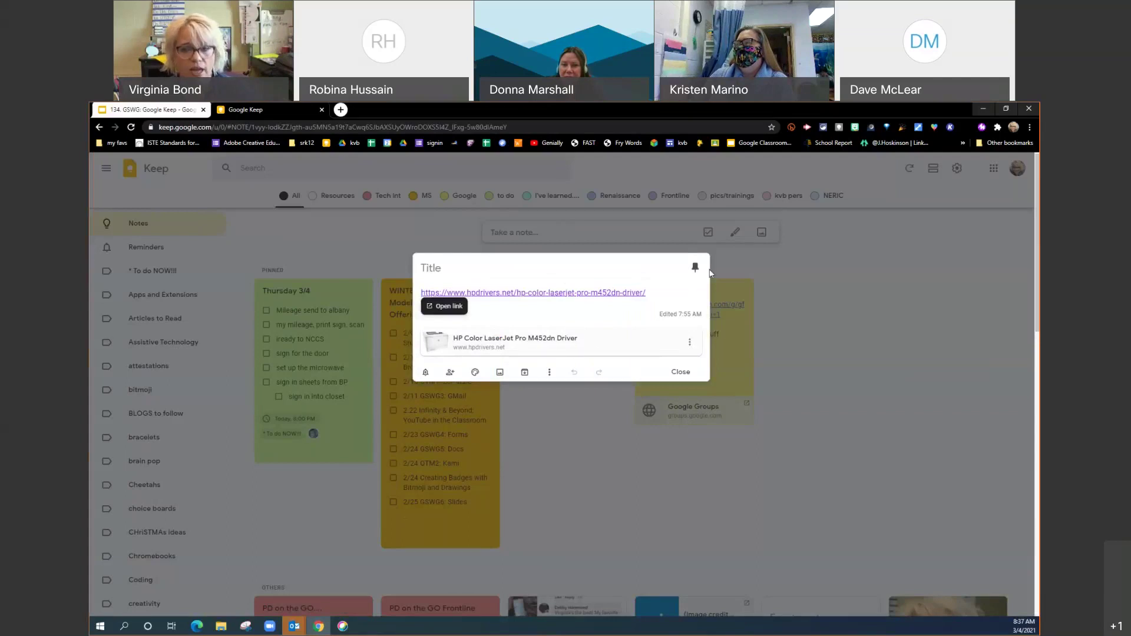
{"action": "left_click", "coordinate": [855, 374]}
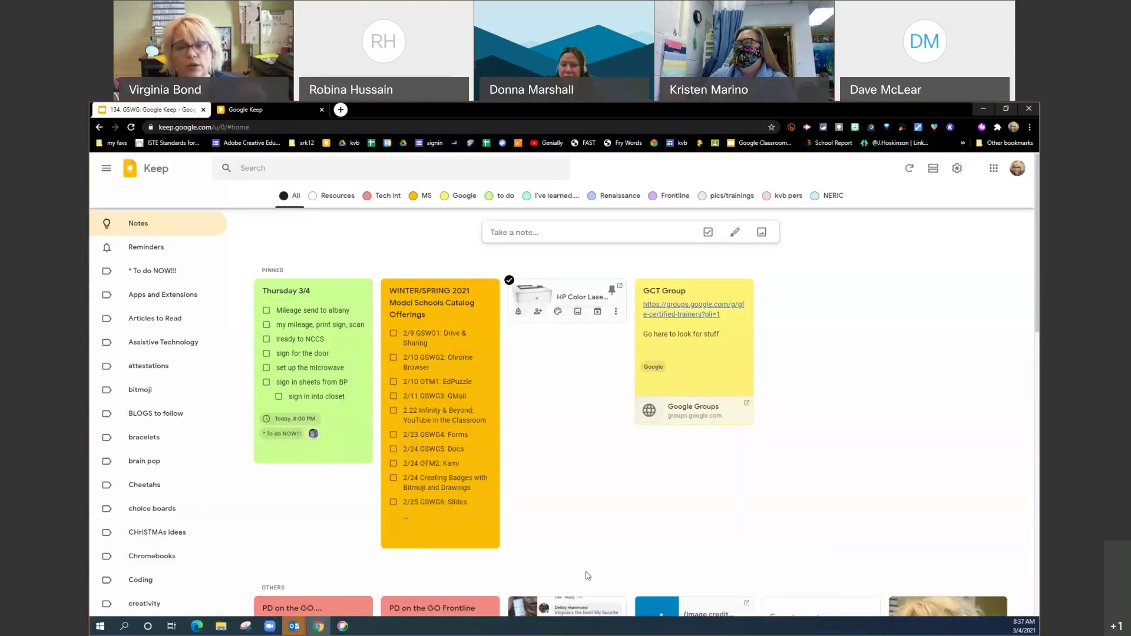
{"action": "left_click", "coordinate": [616, 314]}
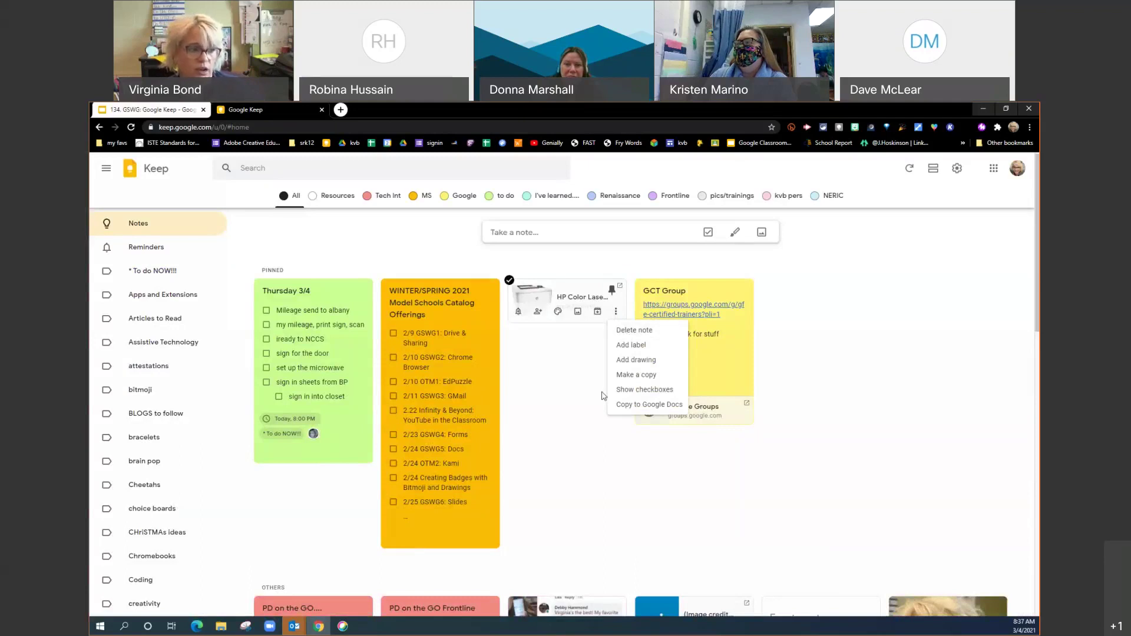
{"action": "left_click", "coordinate": [849, 360]}
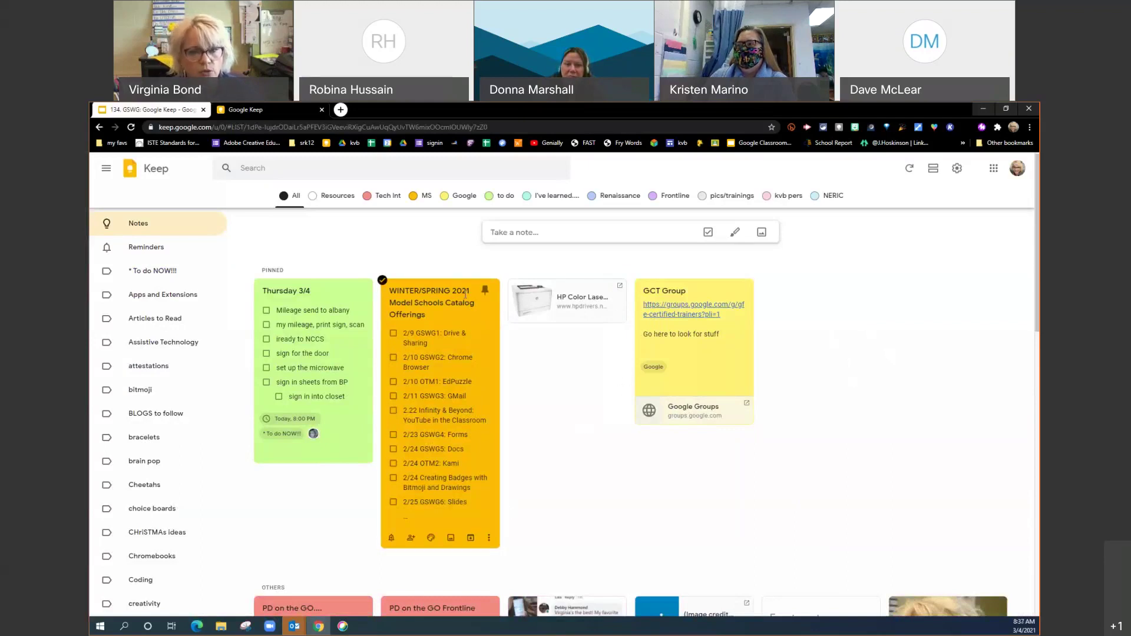
- In the "WINTER/SPRING 2021 Model Schools Catalog Offerings" checklist, tick off every session dated 2/9 through 3/2, then close the note
{"action": "left_click", "coordinate": [454, 360]}
{"action": "scroll", "coordinate": [612, 335], "scroll_direction": "down", "scroll_amount": 5}
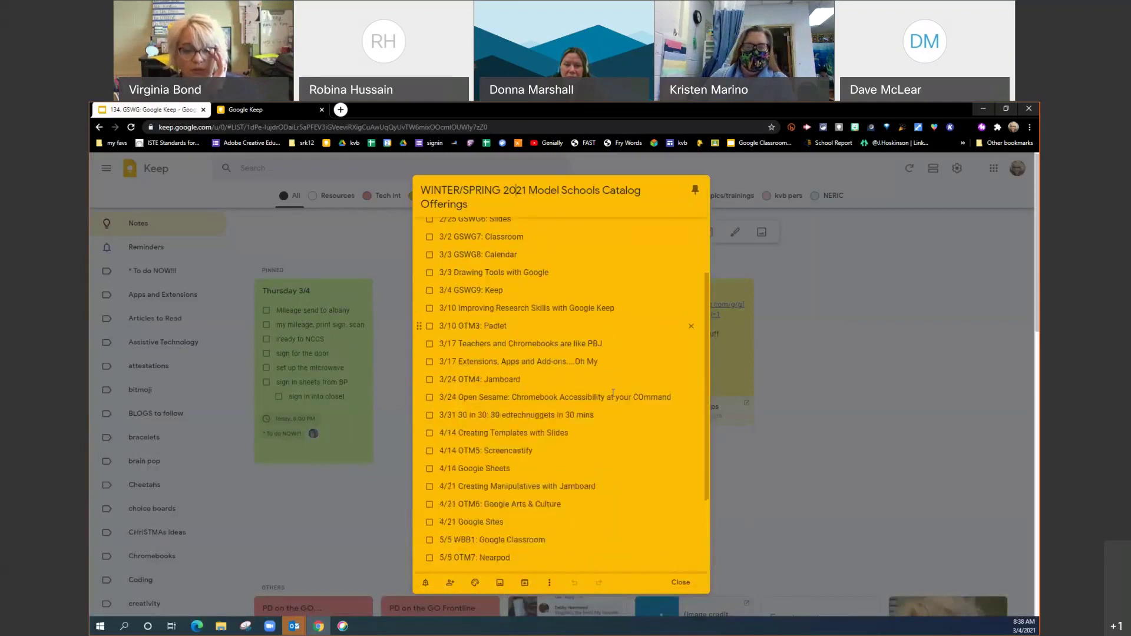
{"action": "scroll", "coordinate": [617, 456], "scroll_direction": "up", "scroll_amount": 5}
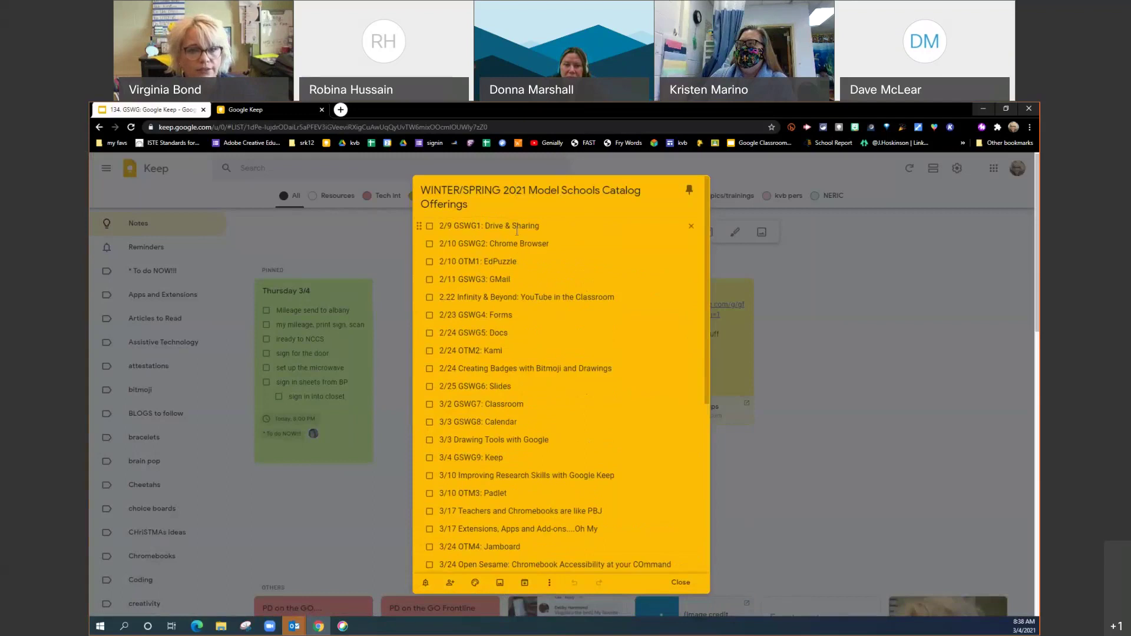
{"action": "left_click", "coordinate": [429, 226]}
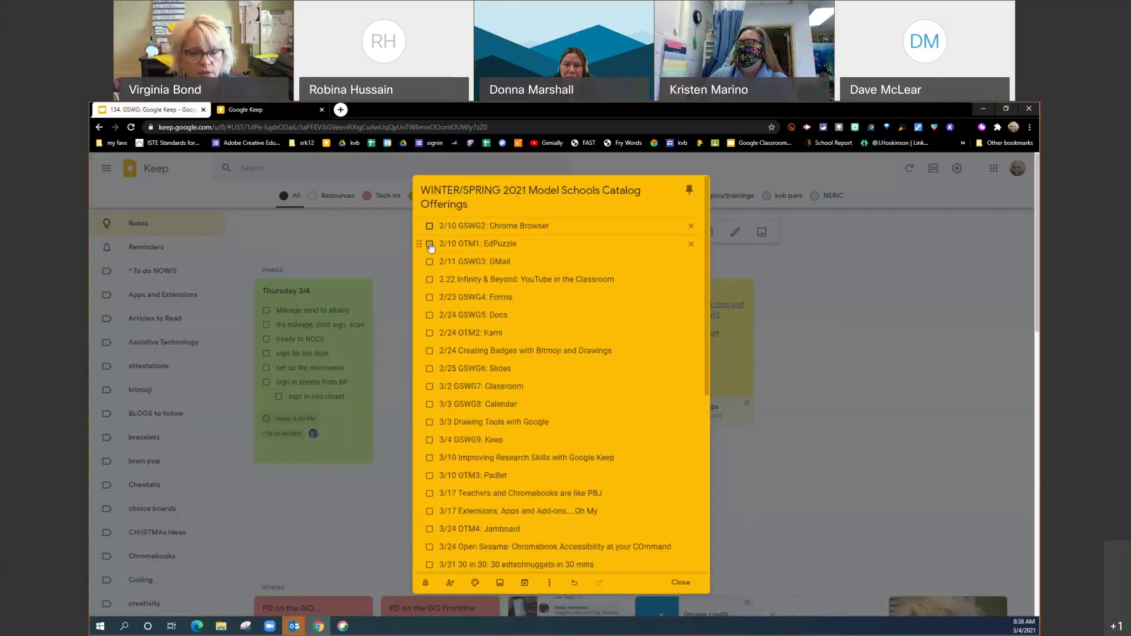
{"action": "left_click", "coordinate": [429, 386]}
{"action": "left_click", "coordinate": [428, 368]}
{"action": "left_click", "coordinate": [429, 350]}
{"action": "left_click", "coordinate": [429, 314]}
{"action": "left_click", "coordinate": [429, 297]}
{"action": "left_click", "coordinate": [429, 279]}
{"action": "left_click", "coordinate": [429, 261]}
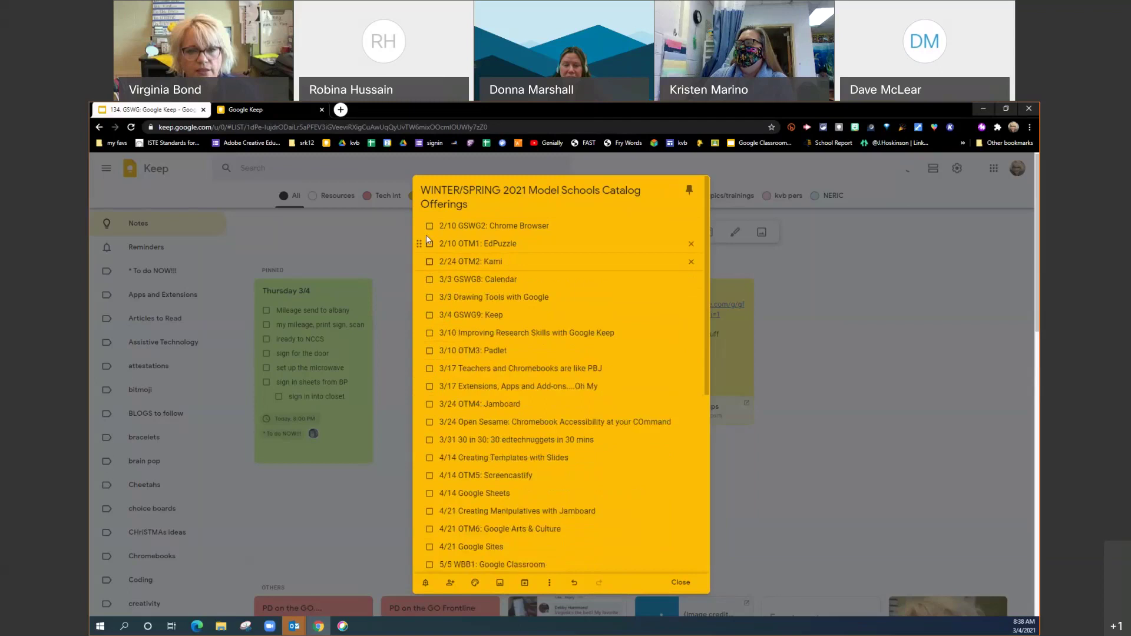
{"action": "left_click", "coordinate": [428, 243]}
{"action": "left_click", "coordinate": [430, 227]}
{"action": "left_click", "coordinate": [430, 229]}
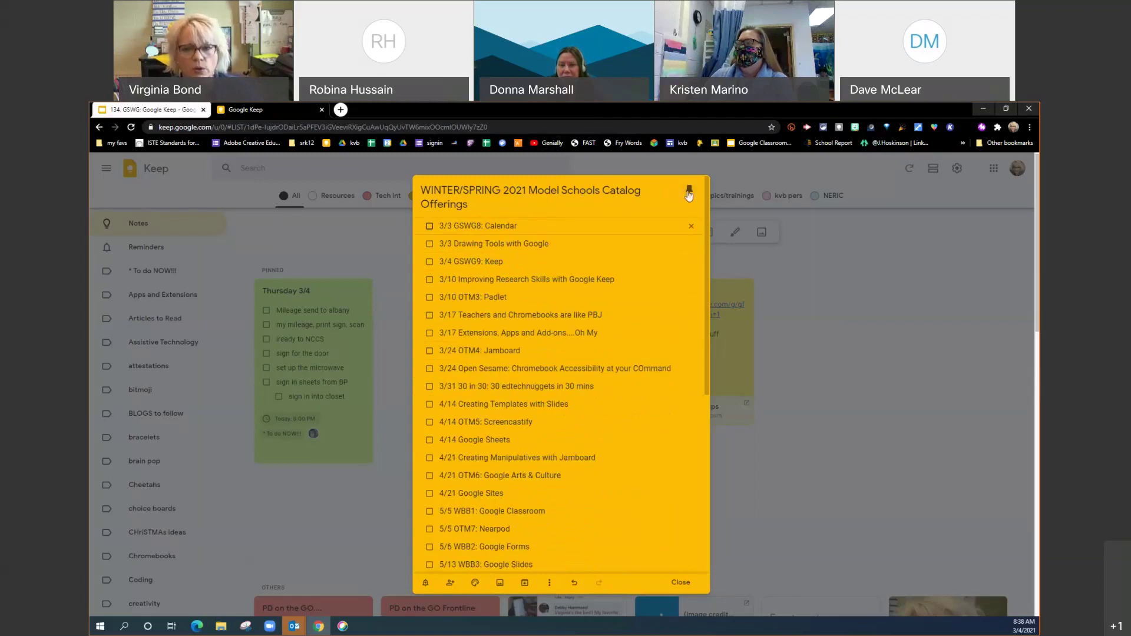
{"action": "left_click", "coordinate": [841, 486]}
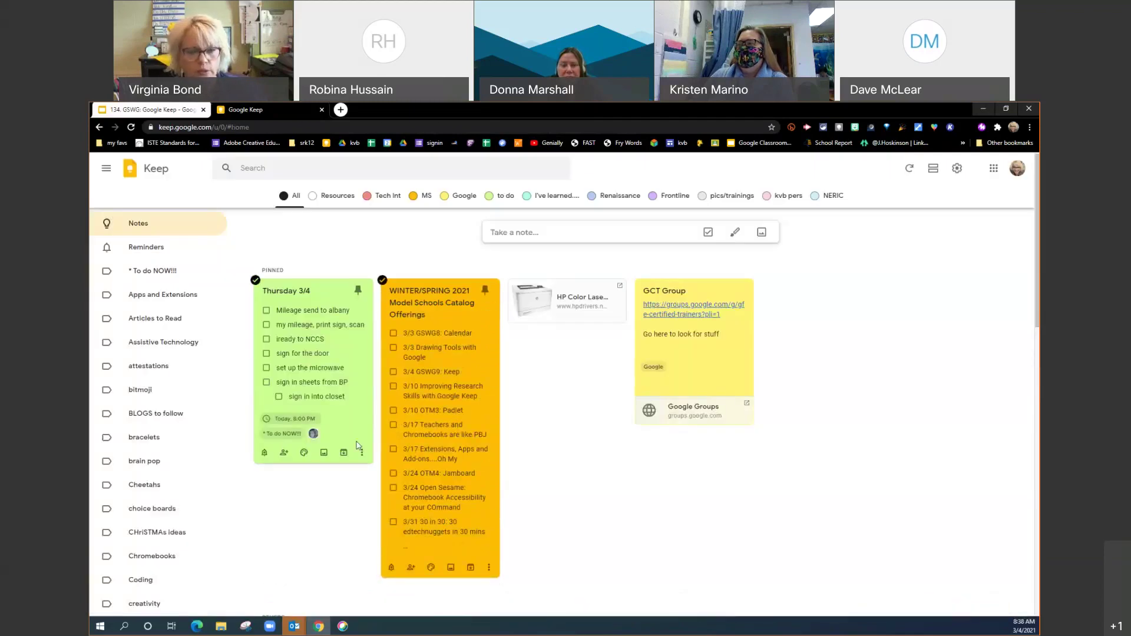
- Archive the bitmoji image notes listed among the unpinned notes
{"action": "scroll", "coordinate": [654, 437], "scroll_direction": "down", "scroll_amount": 3}
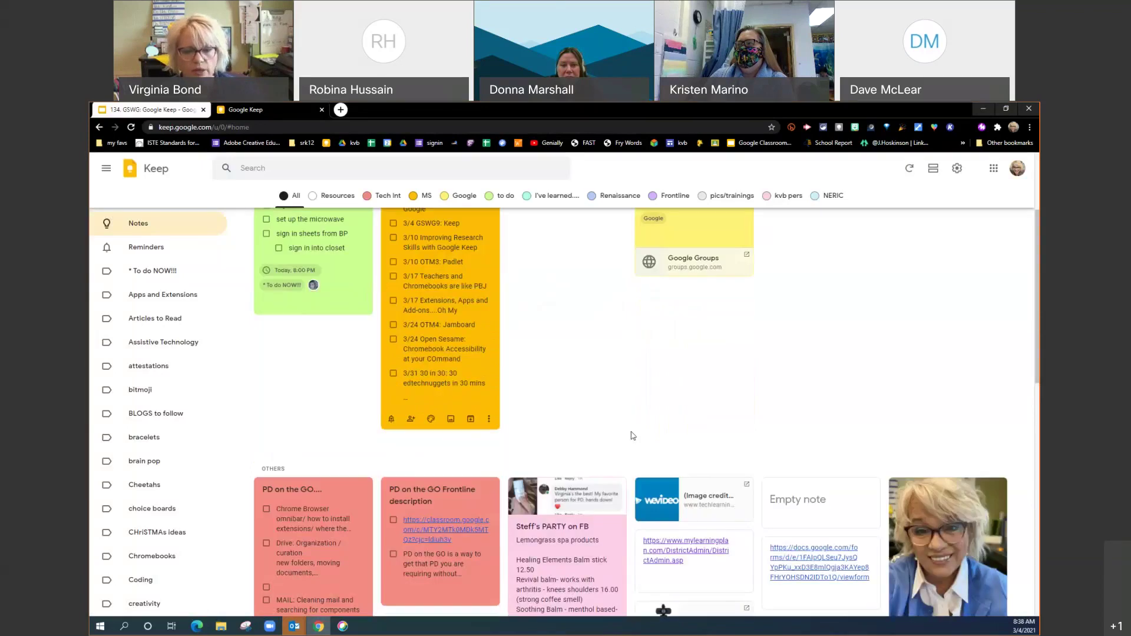
{"action": "scroll", "coordinate": [632, 436], "scroll_direction": "down", "scroll_amount": 4}
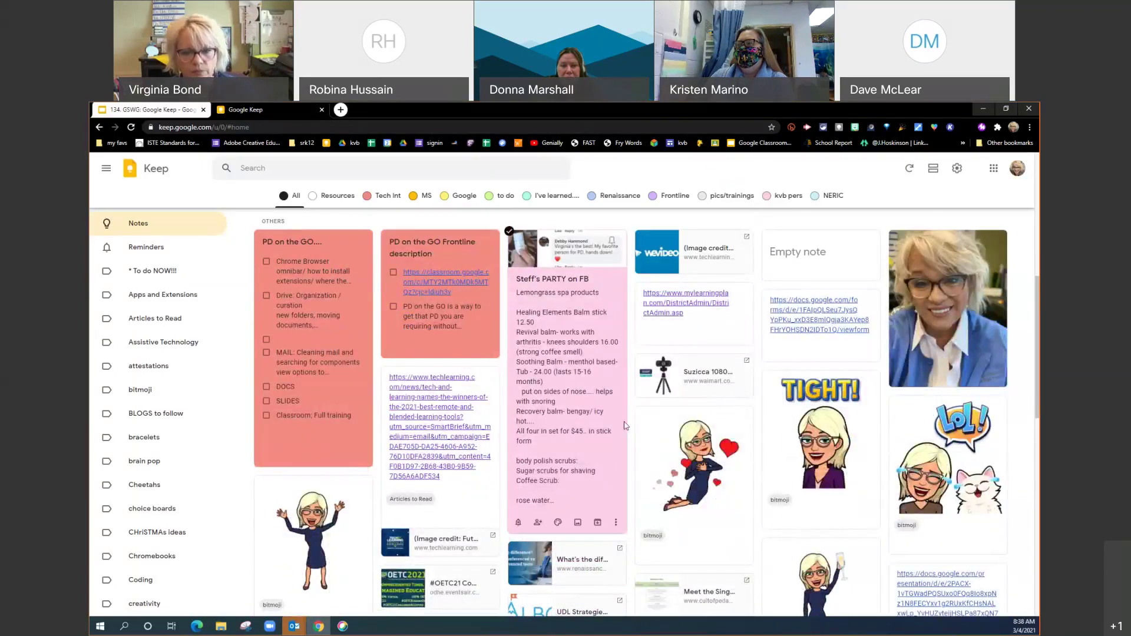
{"action": "scroll", "coordinate": [882, 478], "scroll_direction": "down", "scroll_amount": 1}
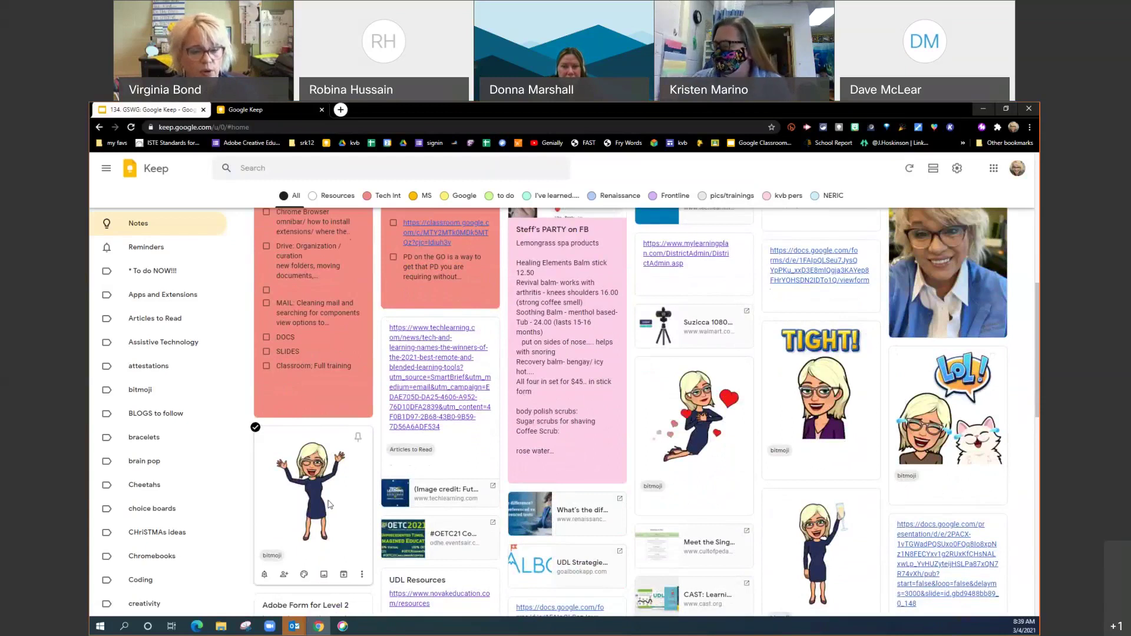
{"action": "left_click", "coordinate": [345, 579]}
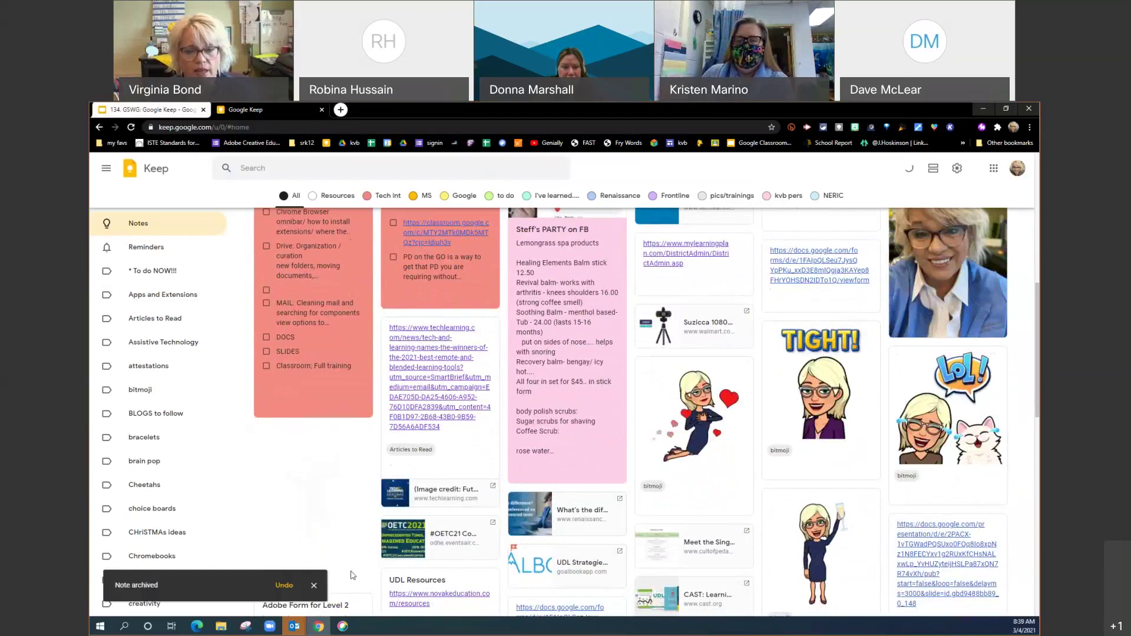
{"action": "left_click", "coordinate": [342, 575]}
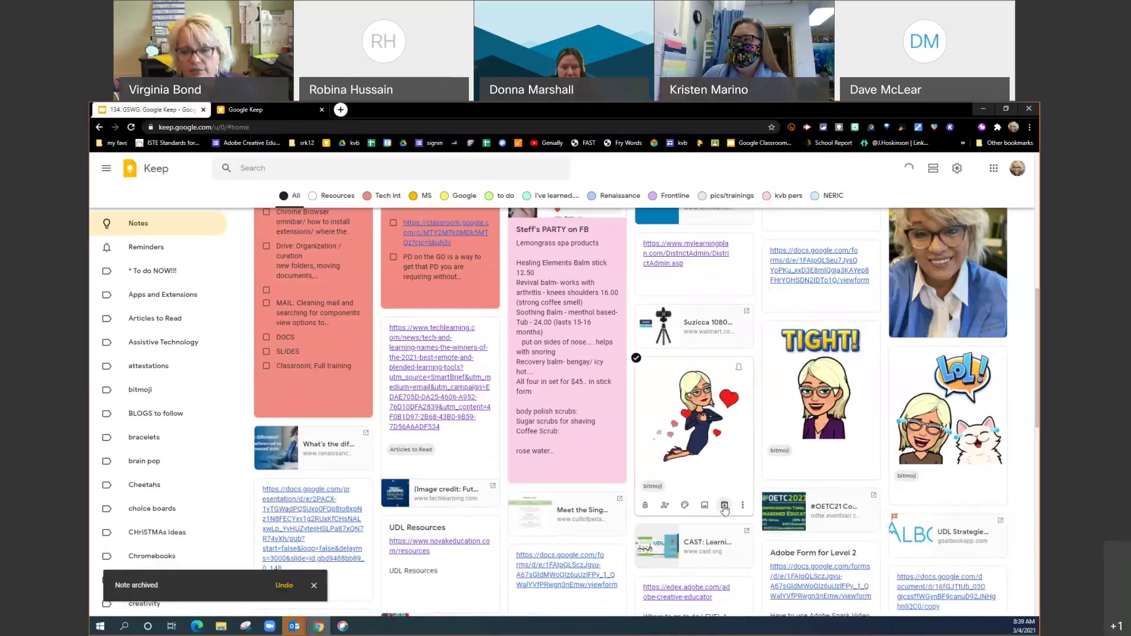
{"action": "left_click", "coordinate": [722, 506]}
{"action": "left_click", "coordinate": [856, 471]}
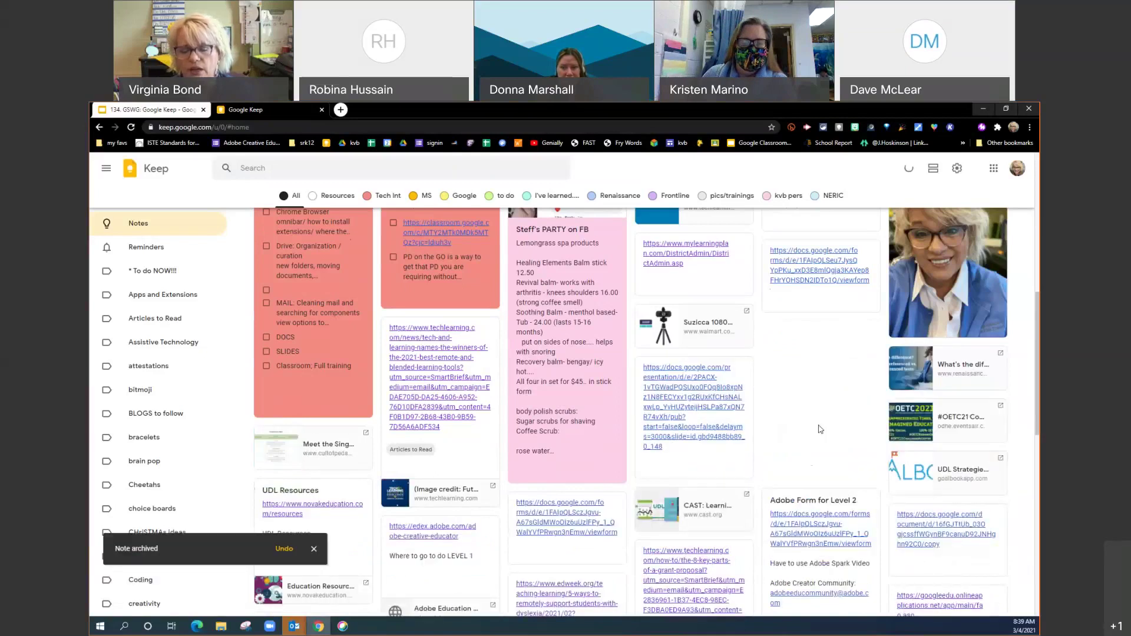
- Examine the active and archived notes labelled bitmoji and Articles to Read, then return to the full notes list
{"action": "mouse_move", "coordinate": [304, 406]}
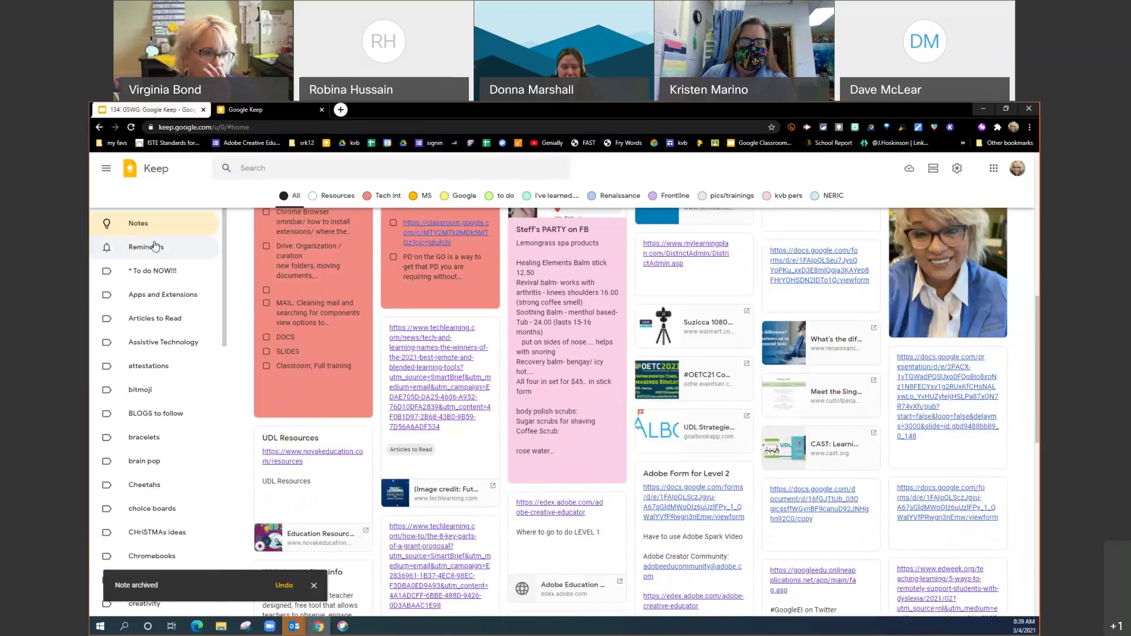
{"action": "left_click", "coordinate": [147, 391]}
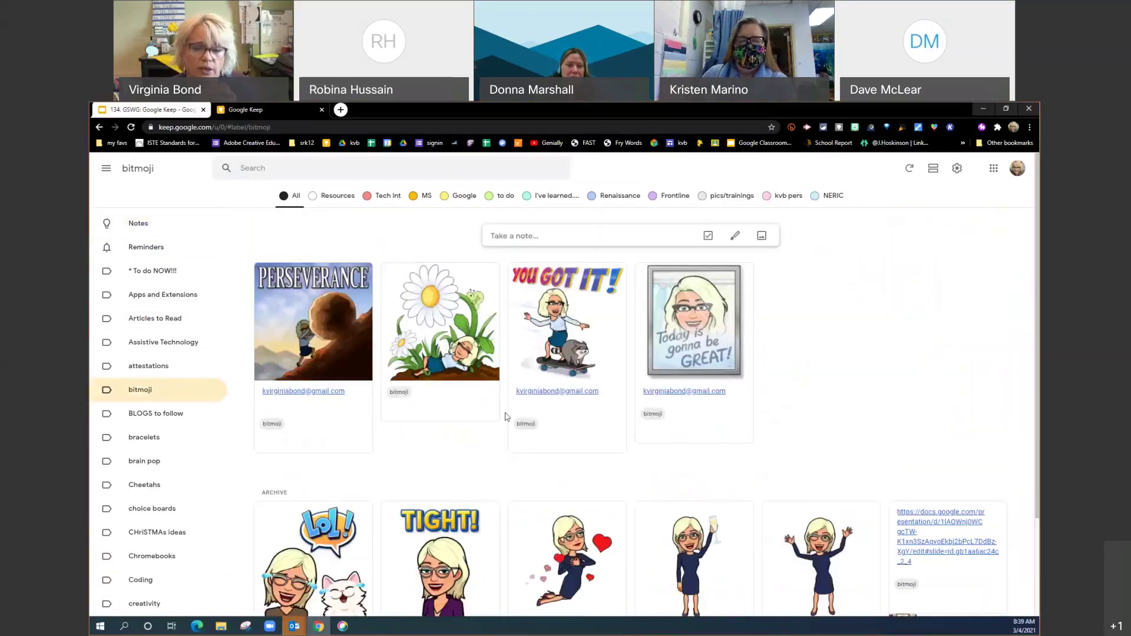
{"action": "scroll", "coordinate": [505, 416], "scroll_direction": "down", "scroll_amount": 4}
{"action": "scroll", "coordinate": [504, 416], "scroll_direction": "down", "scroll_amount": 5}
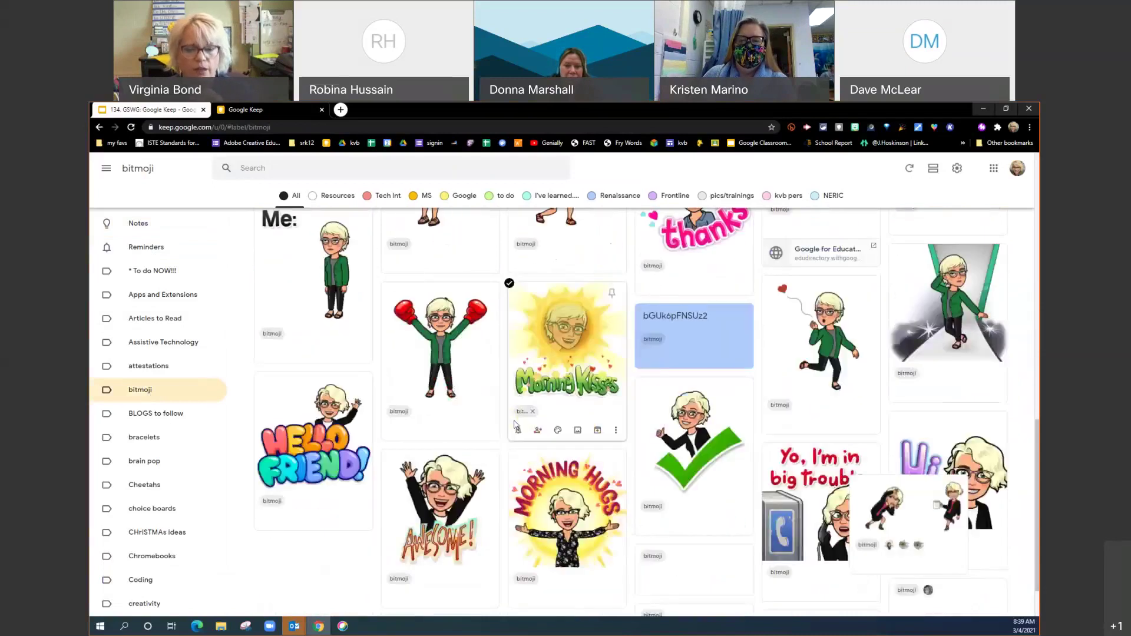
{"action": "scroll", "coordinate": [514, 424], "scroll_direction": "down", "scroll_amount": 2}
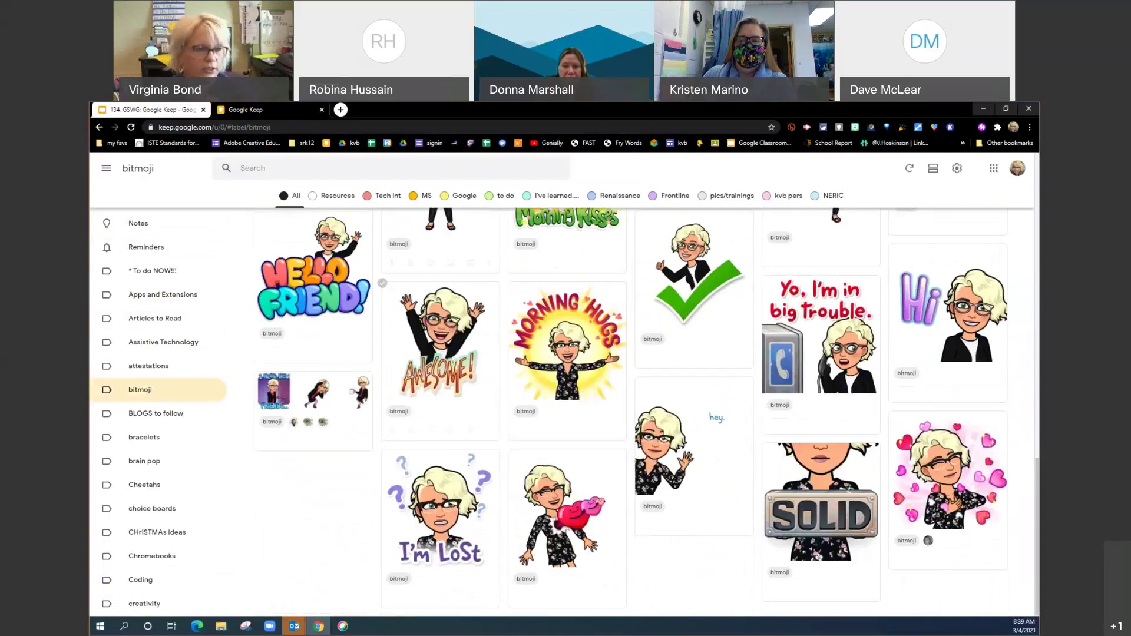
{"action": "scroll", "coordinate": [404, 230], "scroll_direction": "up", "scroll_amount": 2}
{"action": "mouse_move", "coordinate": [431, 245]}
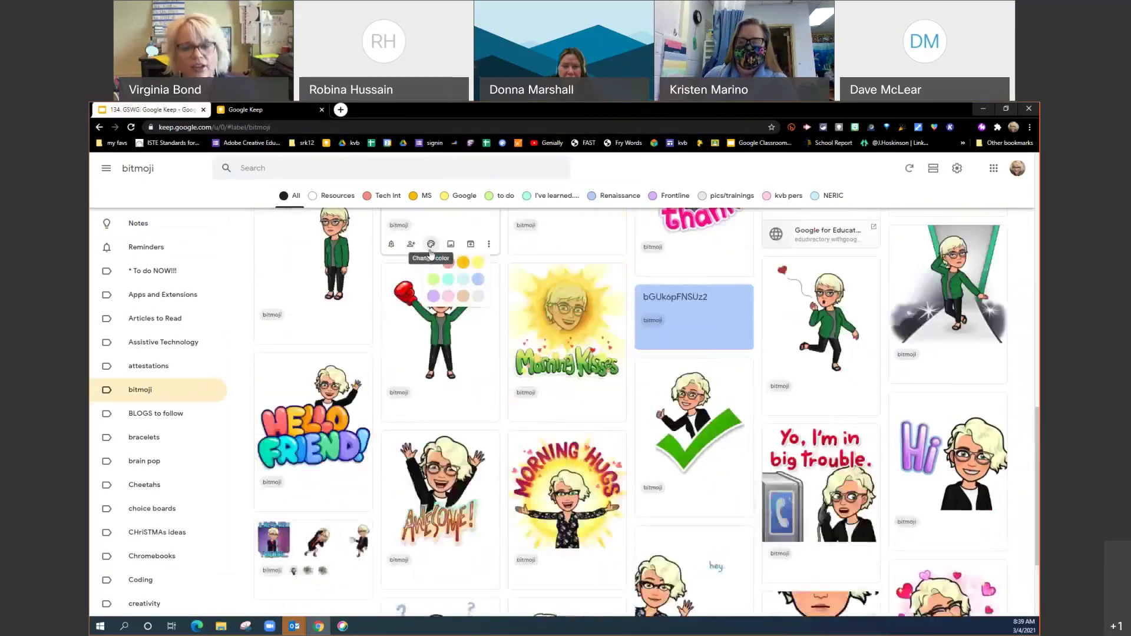
{"action": "scroll", "coordinate": [555, 344], "scroll_direction": "down", "scroll_amount": 3}
{"action": "scroll", "coordinate": [555, 343], "scroll_direction": "up", "scroll_amount": 12}
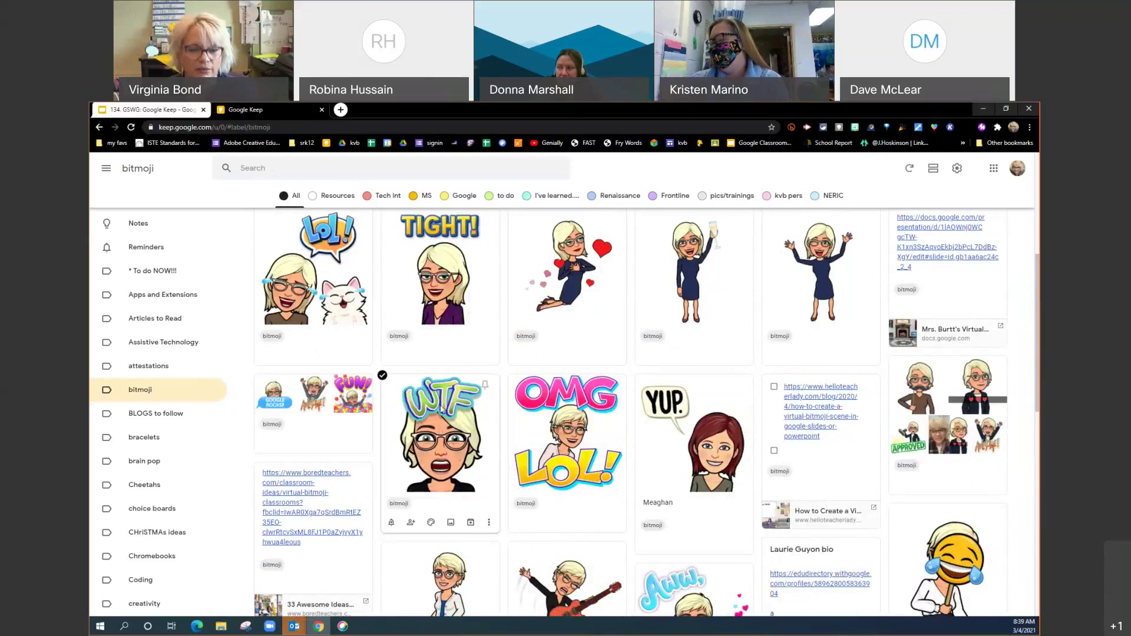
{"action": "scroll", "coordinate": [494, 401], "scroll_direction": "up", "scroll_amount": 4}
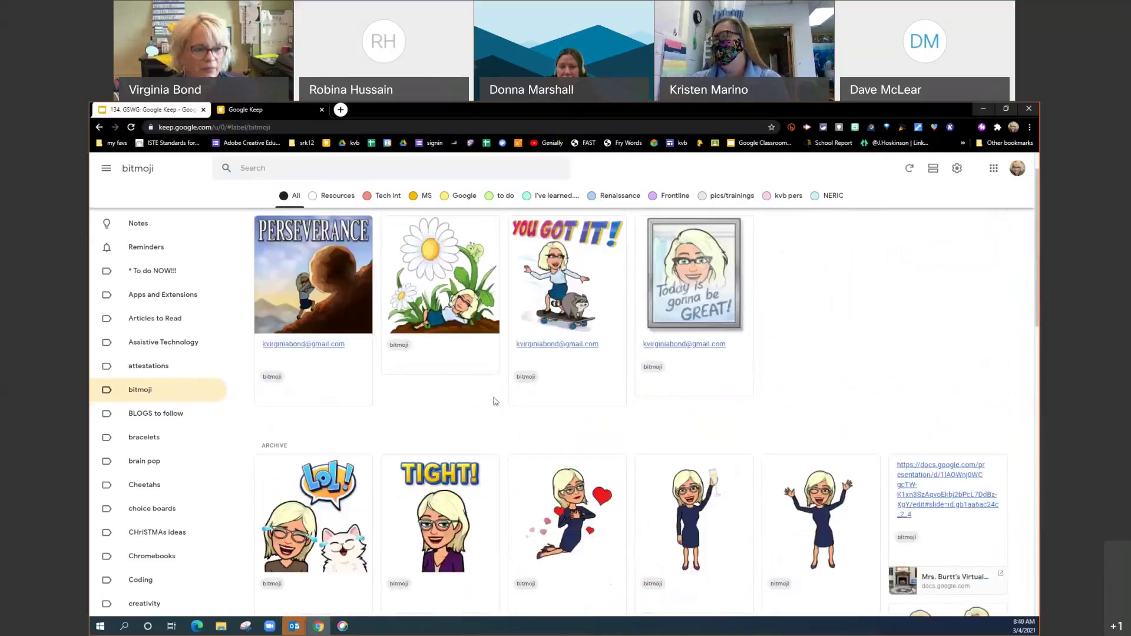
{"action": "scroll", "coordinate": [494, 401], "scroll_direction": "down", "scroll_amount": 1}
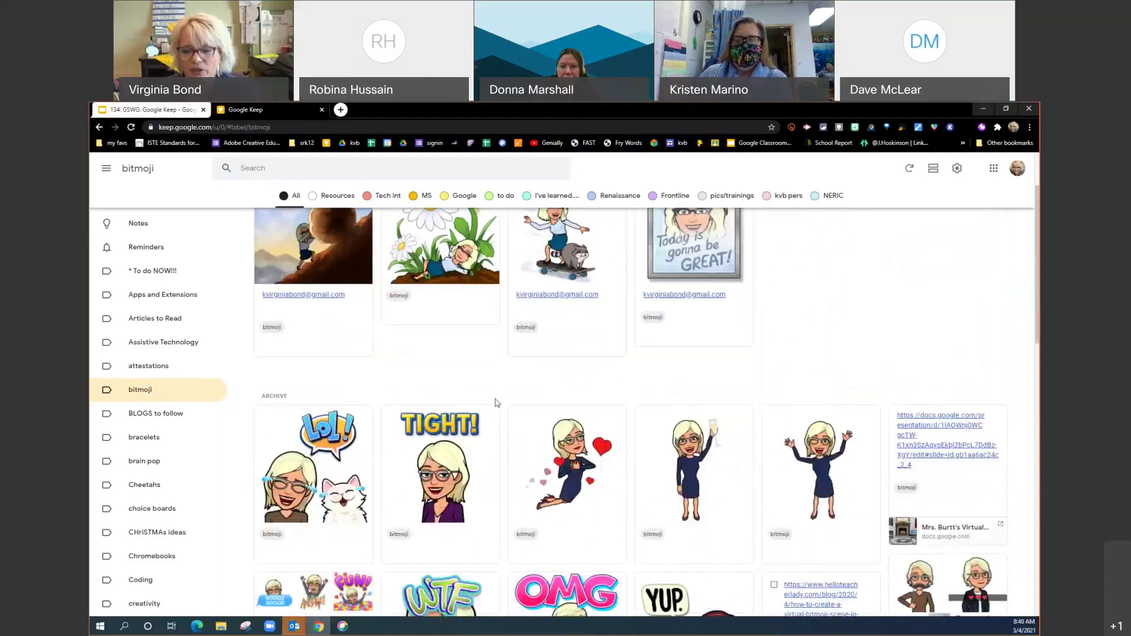
{"action": "scroll", "coordinate": [495, 403], "scroll_direction": "down", "scroll_amount": 12}
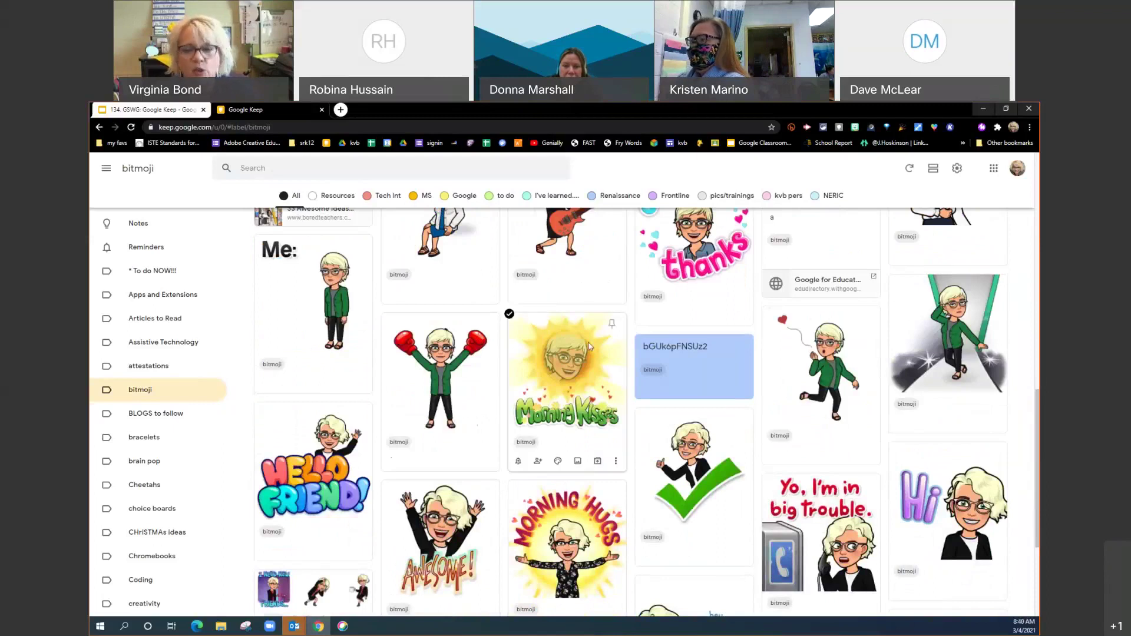
{"action": "scroll", "coordinate": [695, 365], "scroll_direction": "up", "scroll_amount": 15}
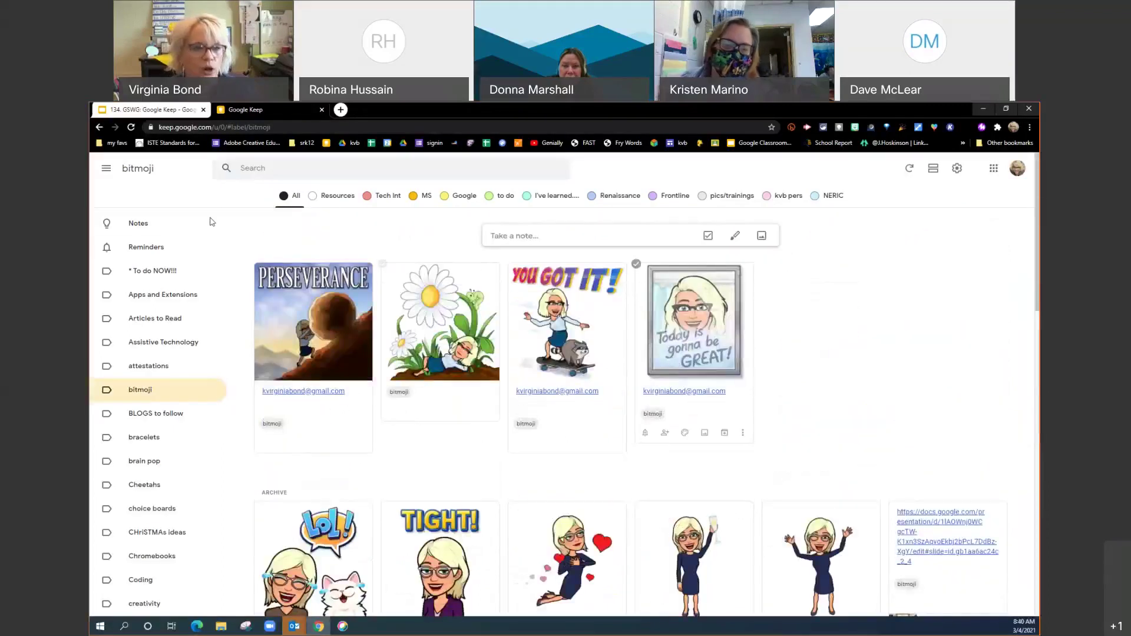
{"action": "left_click", "coordinate": [174, 320]}
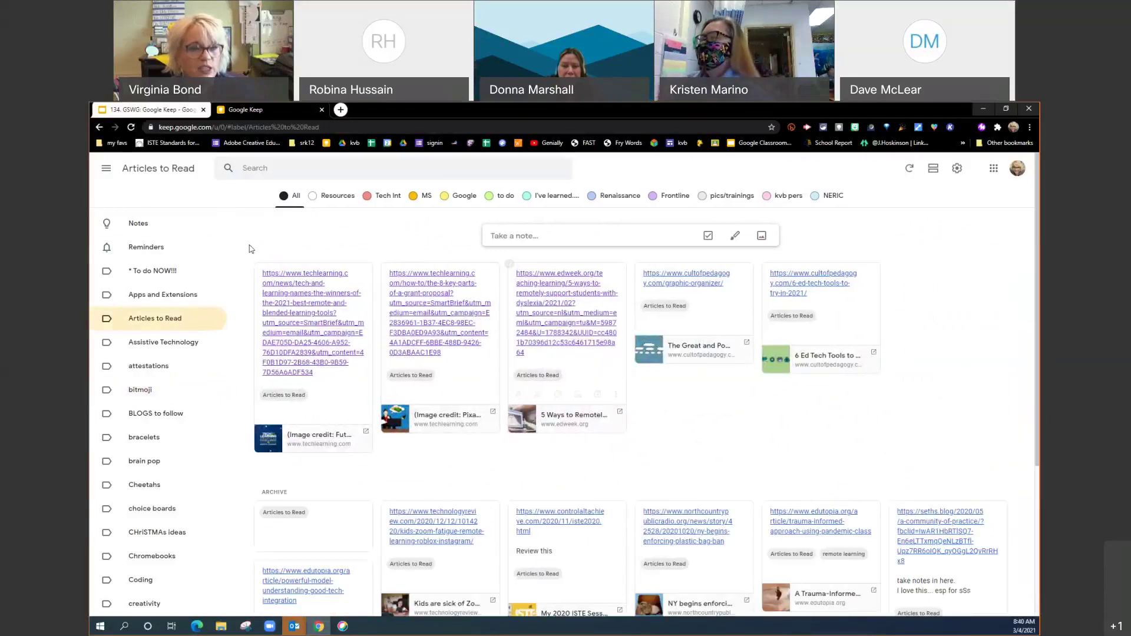
{"action": "left_click", "coordinate": [139, 227]}
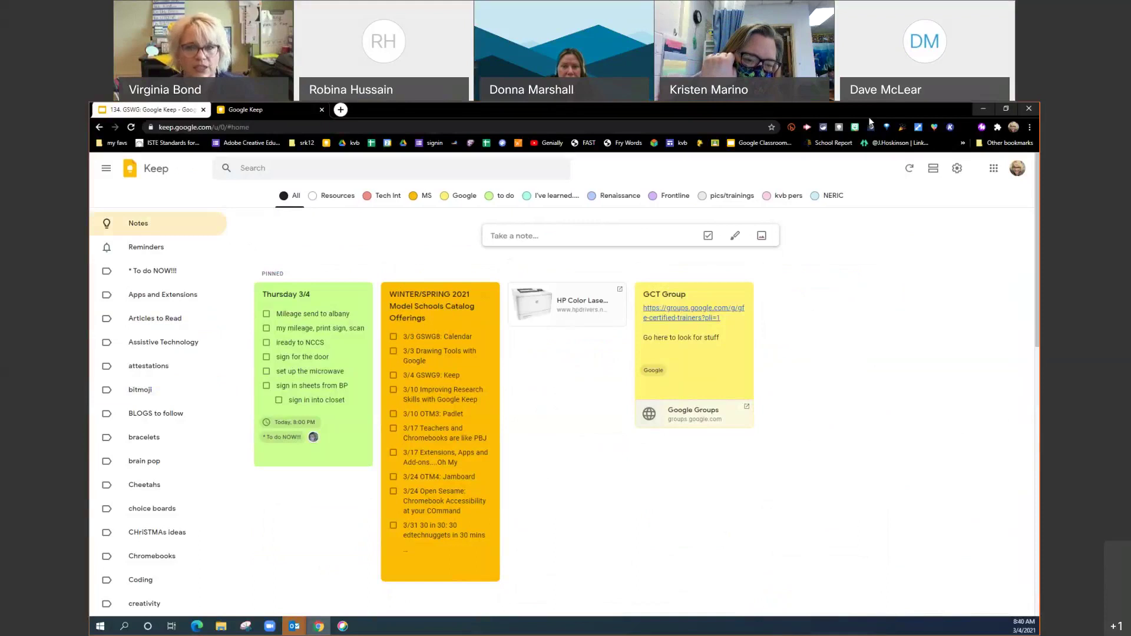
- Open a new browser tab and try to load edutopia.com
{"action": "left_click", "coordinate": [340, 109]}
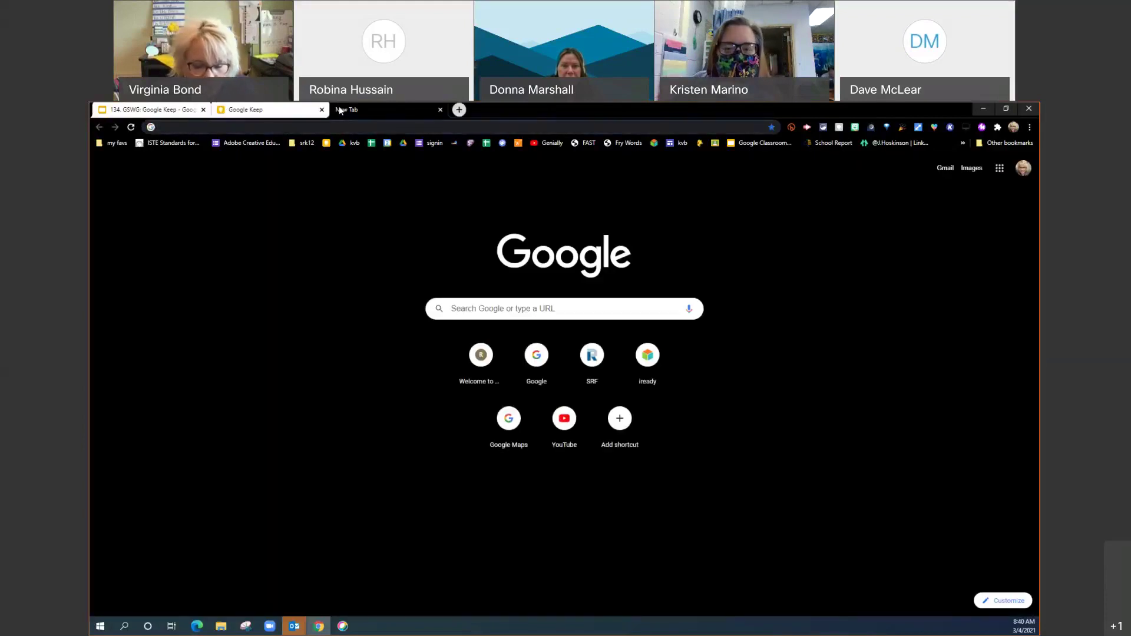
{"action": "type", "text": "edut"}
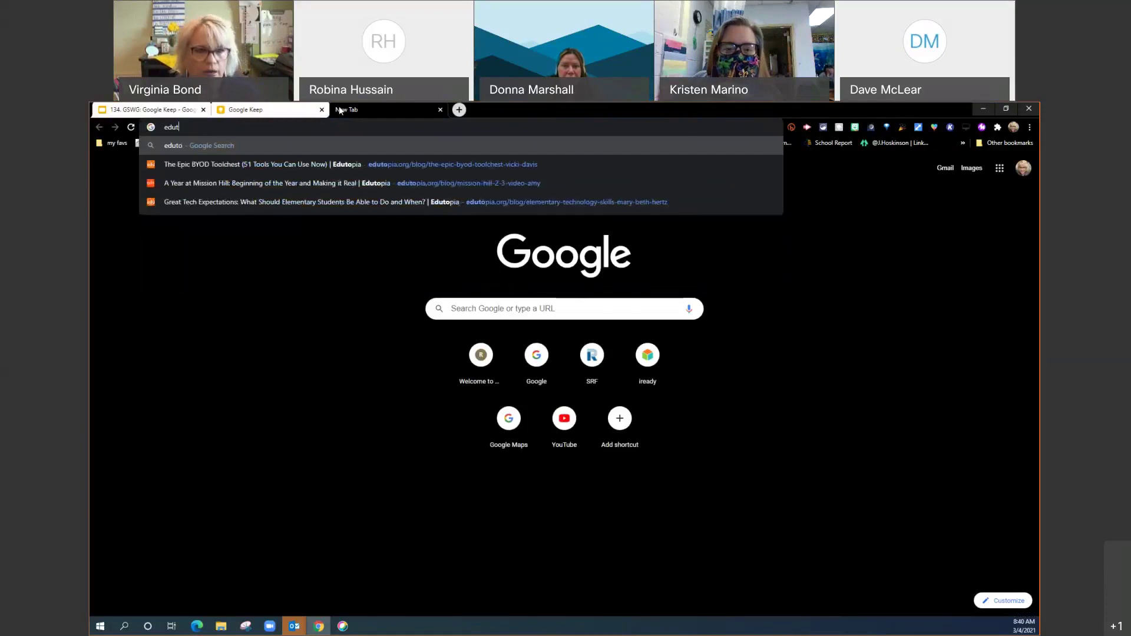
{"action": "type", "text": "opia.com"}
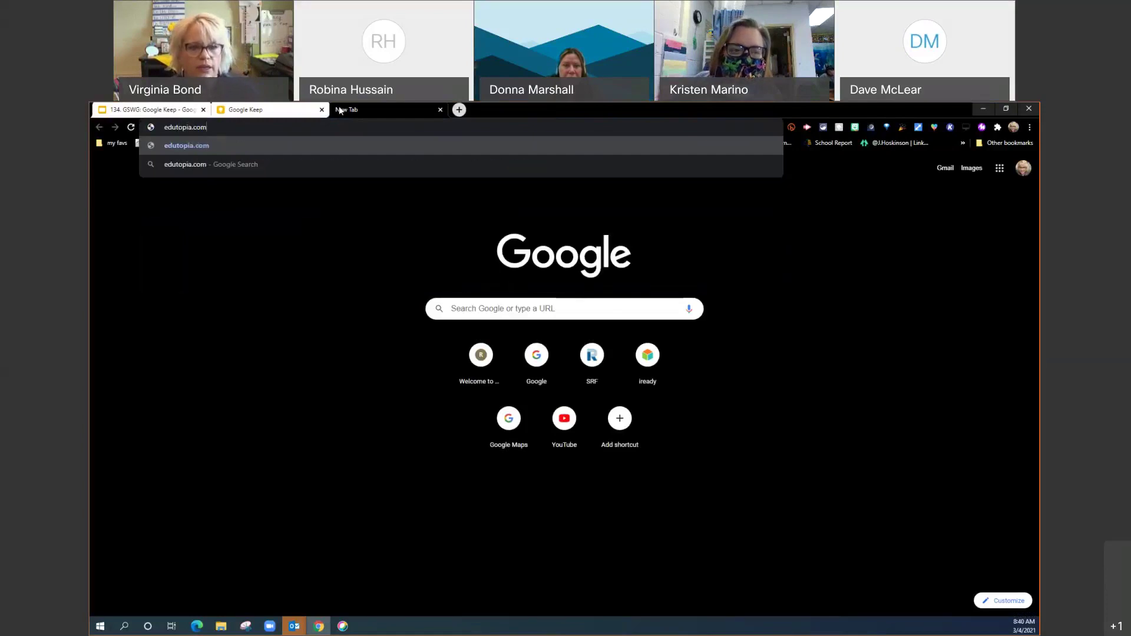
{"action": "key", "text": "Return"}
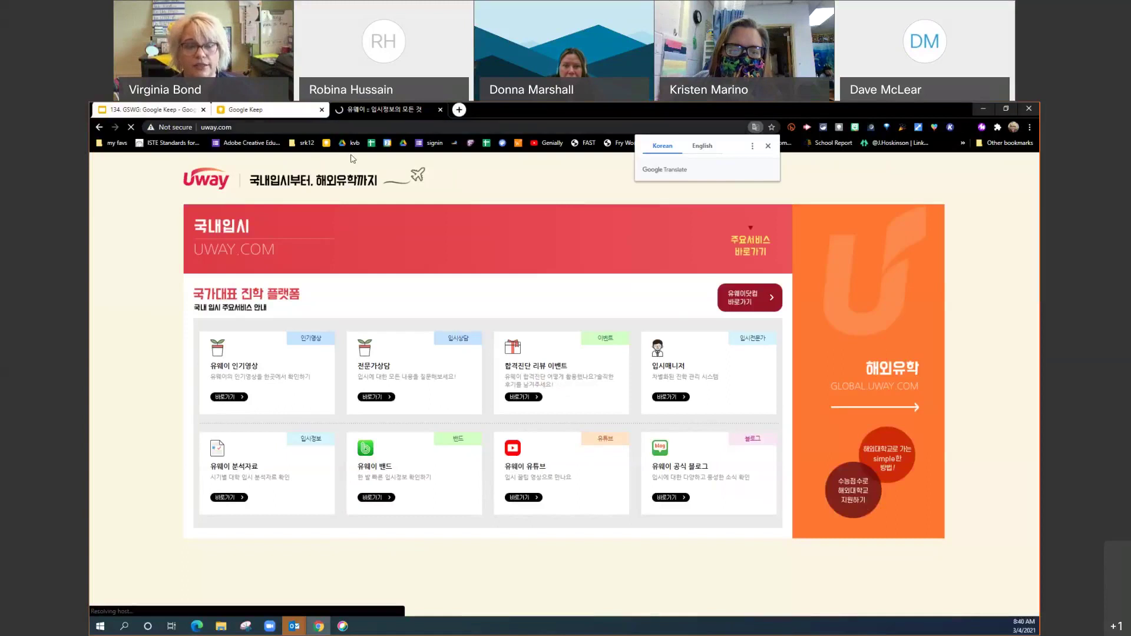
- Load the CNN website in the current browser tab
{"action": "left_click", "coordinate": [395, 125]}
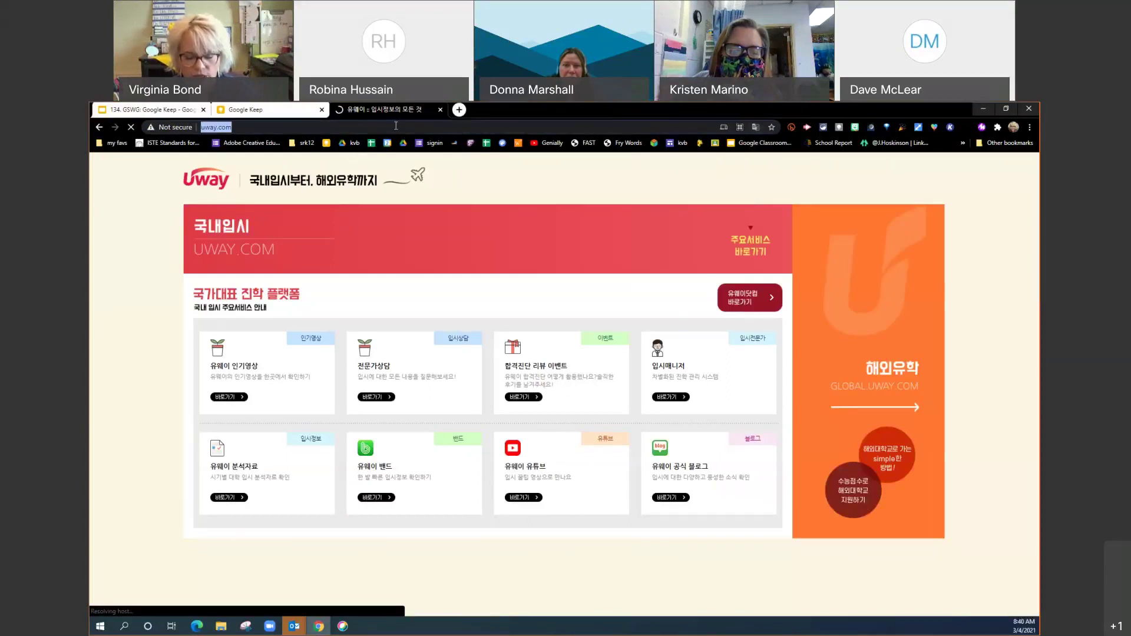
{"action": "type", "text": "cnn"}
{"action": "key", "text": "Return"}
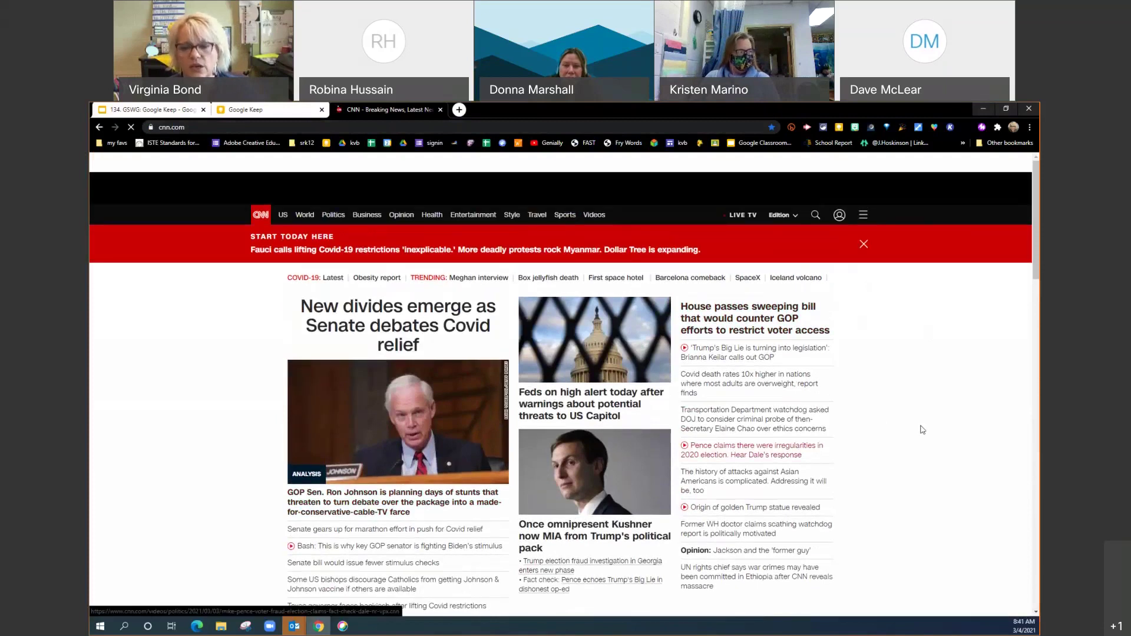
- Open the CNN article about 17,000 earthquakes hitting Iceland, dismiss the ad-blocker message, and skim the article
{"action": "scroll", "coordinate": [922, 429], "scroll_direction": "down", "scroll_amount": 3}
{"action": "scroll", "coordinate": [921, 429], "scroll_direction": "down", "scroll_amount": 1}
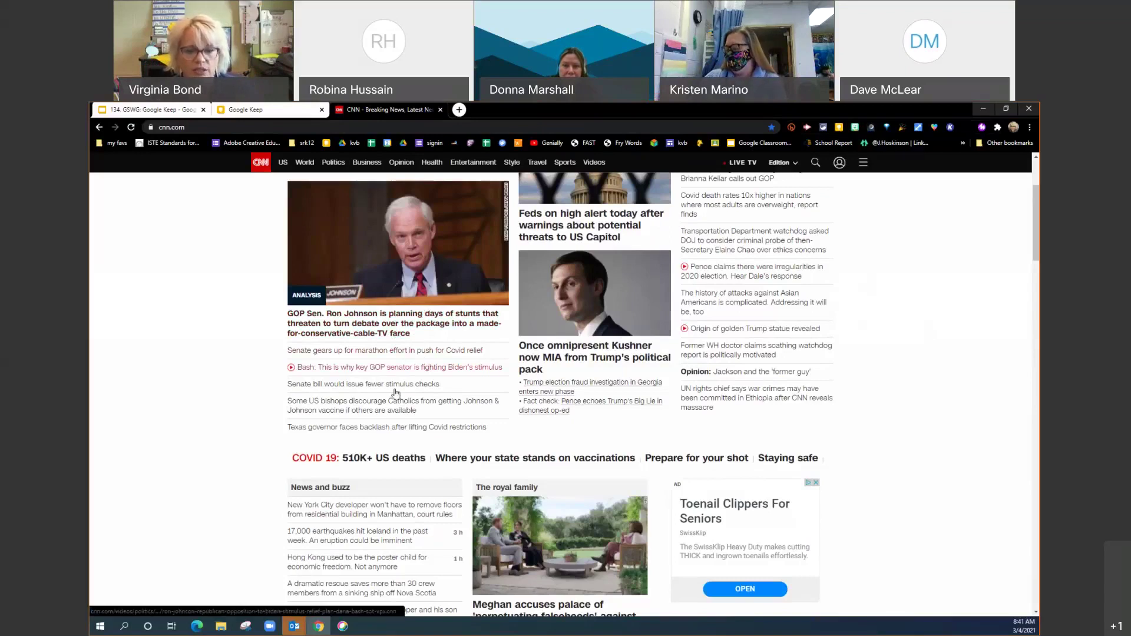
{"action": "left_click", "coordinate": [377, 537]}
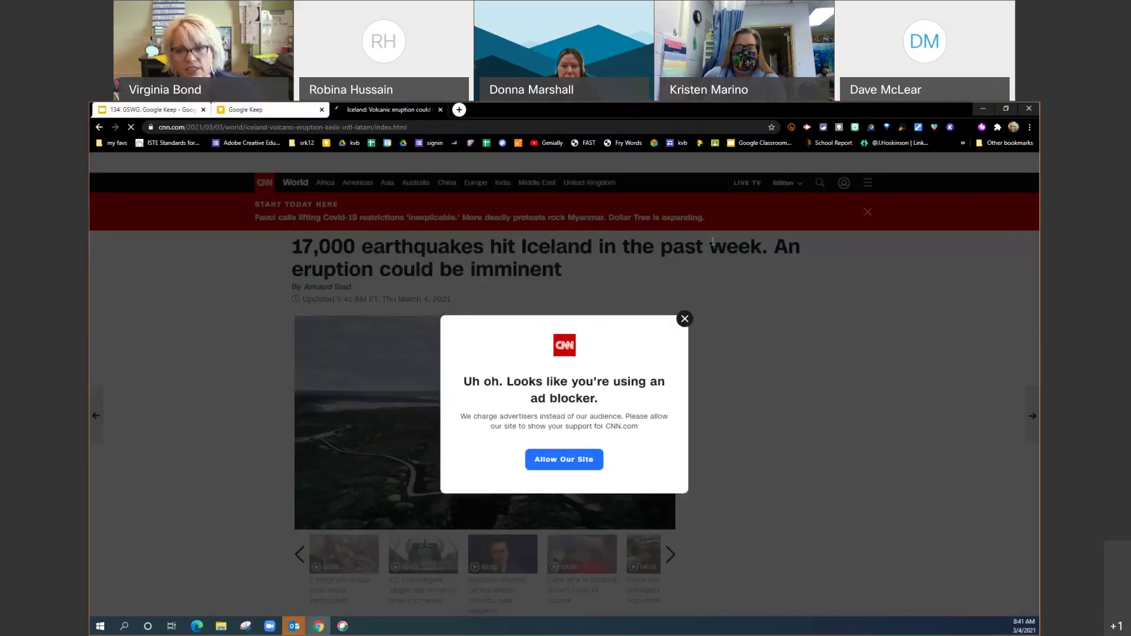
{"action": "left_click", "coordinate": [684, 318]}
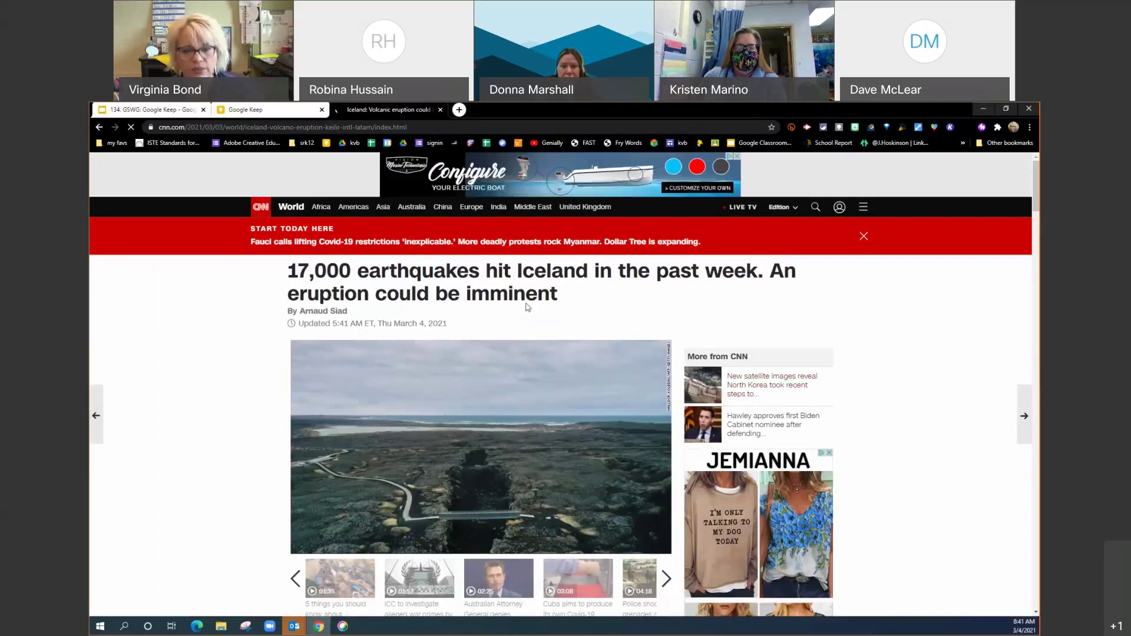
{"action": "scroll", "coordinate": [528, 452], "scroll_direction": "down", "scroll_amount": 10}
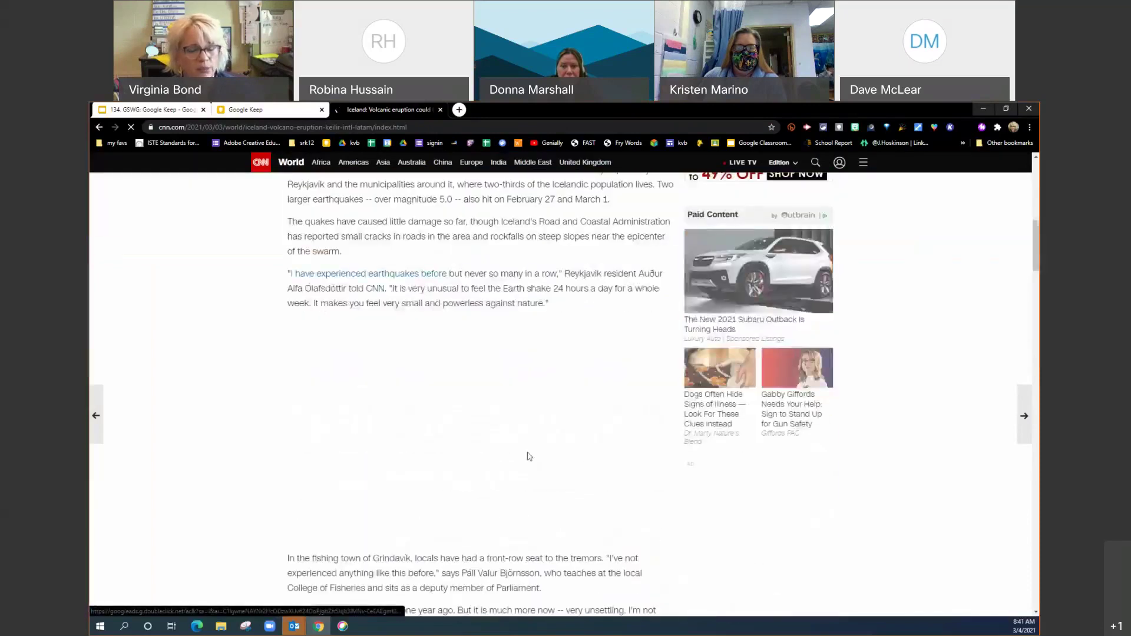
{"action": "scroll", "coordinate": [527, 451], "scroll_direction": "up", "scroll_amount": 10}
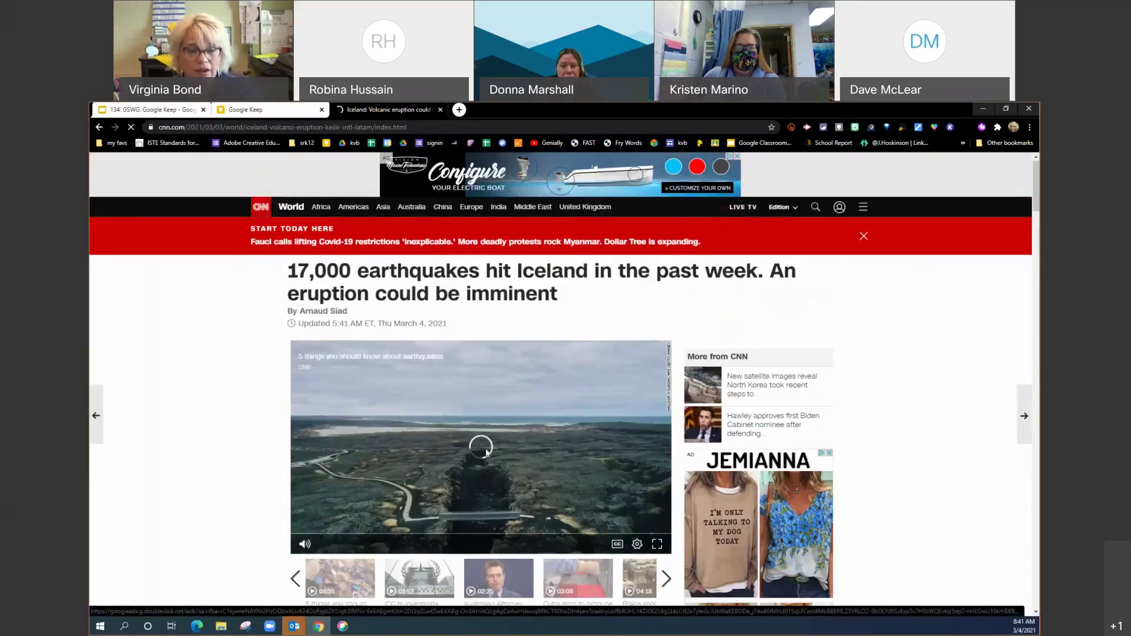
- Save the CNN Iceland volcano article to Google Keep with the Keep extension and label it Articles to Read
{"action": "mouse_move", "coordinate": [307, 547]}
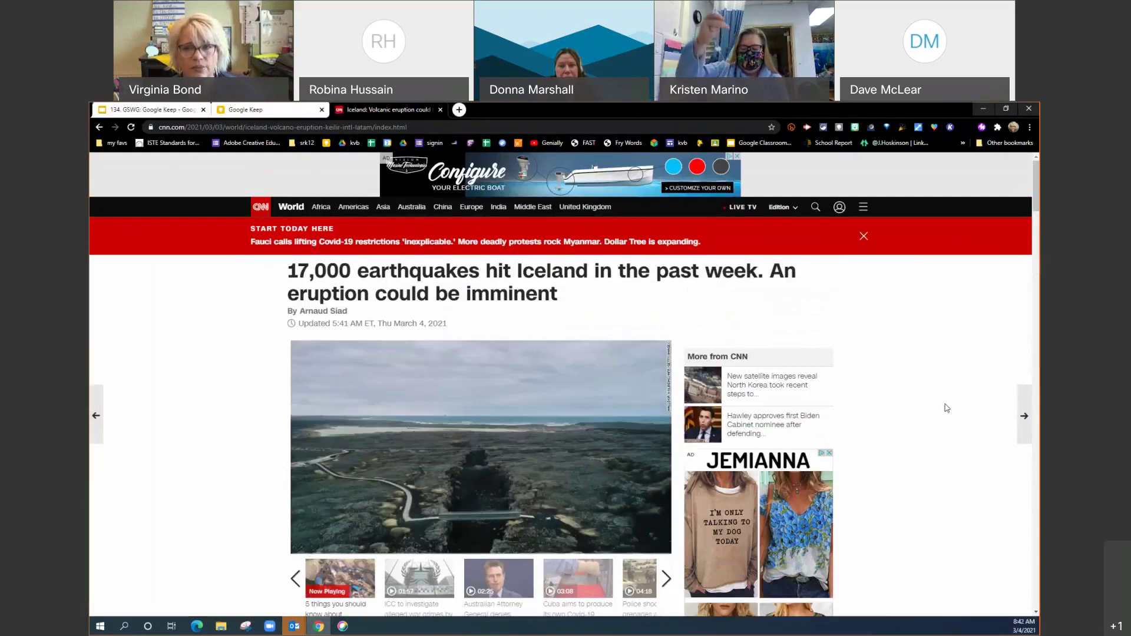
{"action": "left_click", "coordinate": [838, 128]}
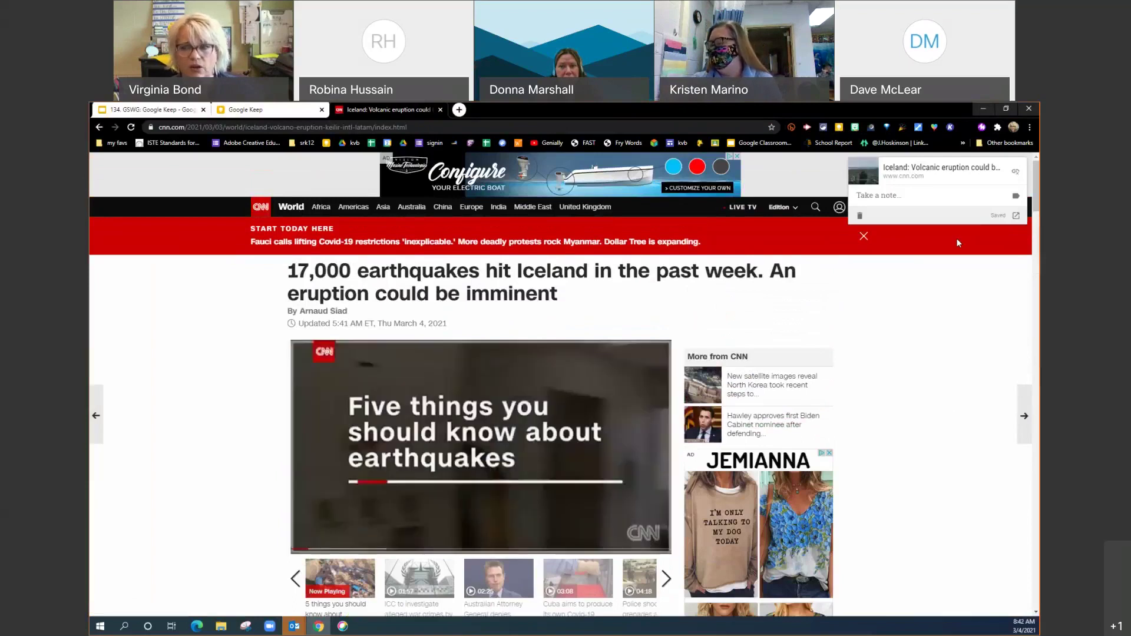
{"action": "left_click", "coordinate": [1014, 197]}
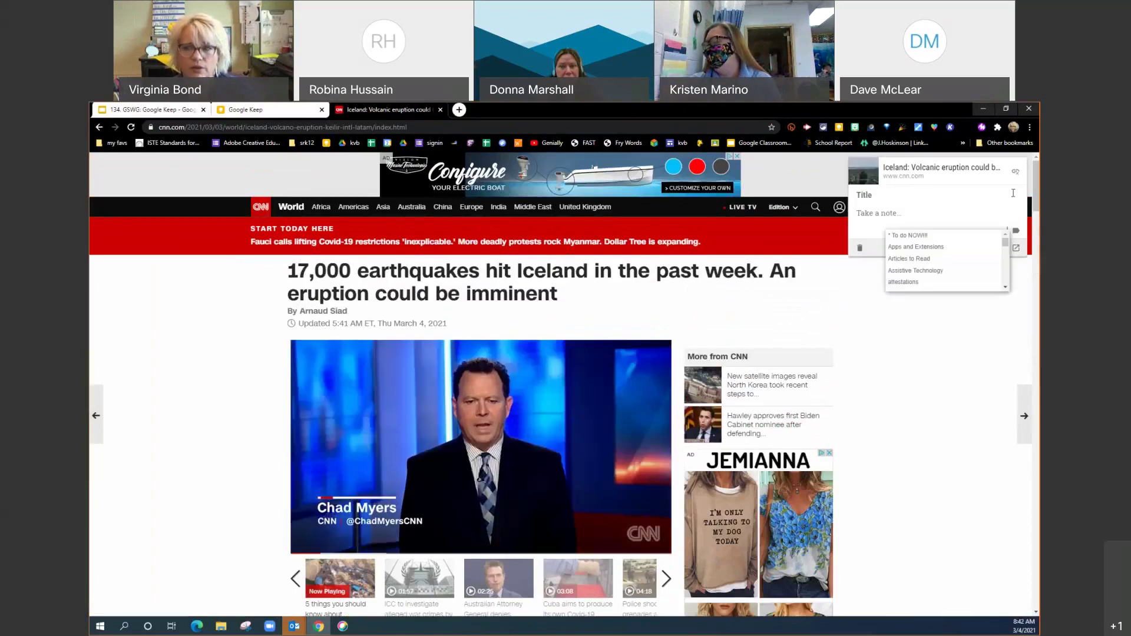
{"action": "left_click", "coordinate": [933, 259]}
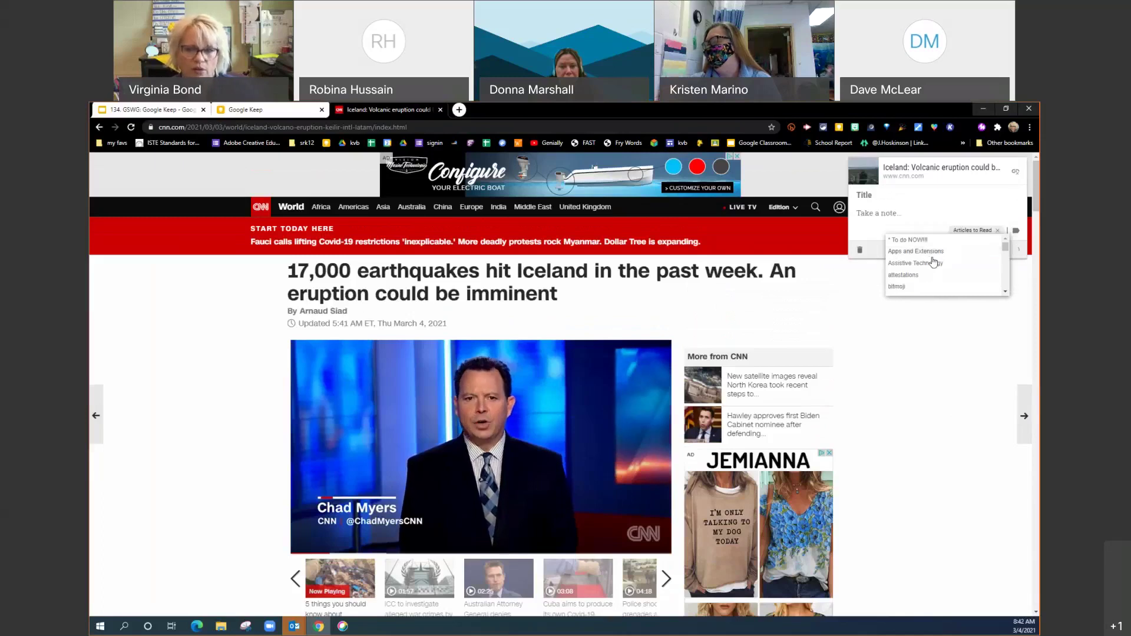
{"action": "left_click", "coordinate": [959, 348]}
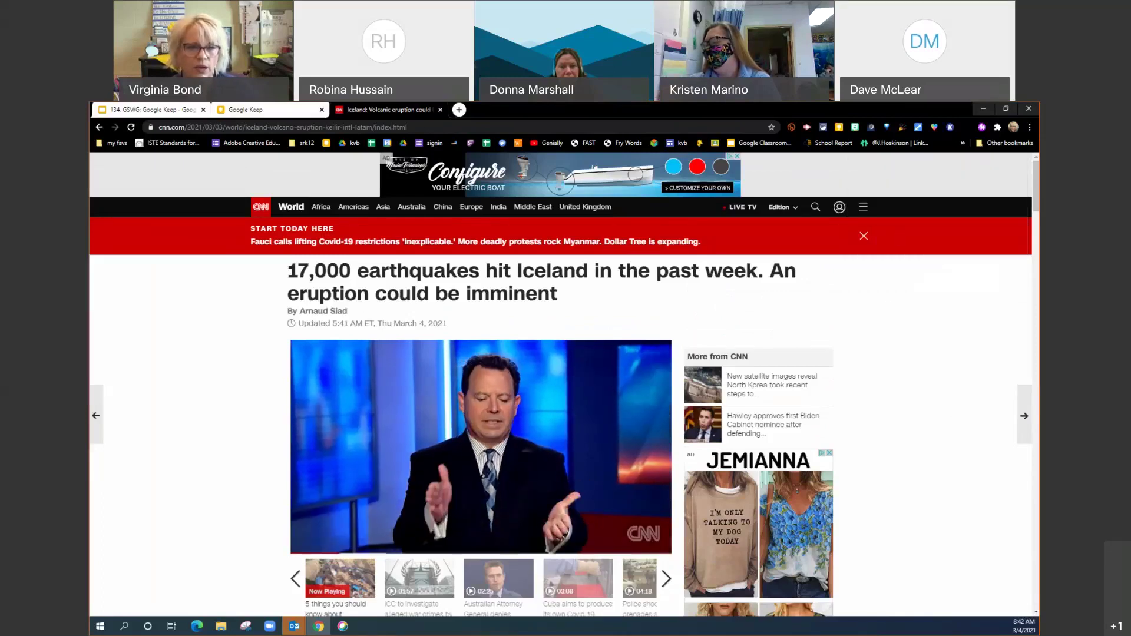
- Switch to Google Keep, add the Apps and Extensions label to the CNN Iceland note, and remove its Articles to Read label
{"action": "left_click", "coordinate": [280, 110]}
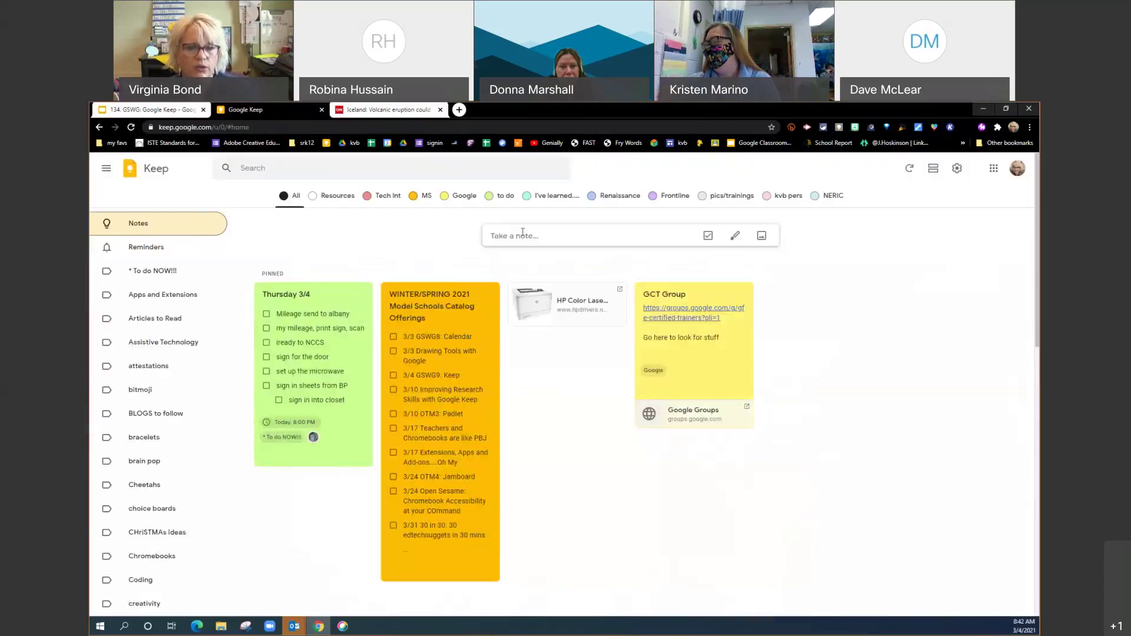
{"action": "scroll", "coordinate": [581, 427], "scroll_direction": "down", "scroll_amount": 3}
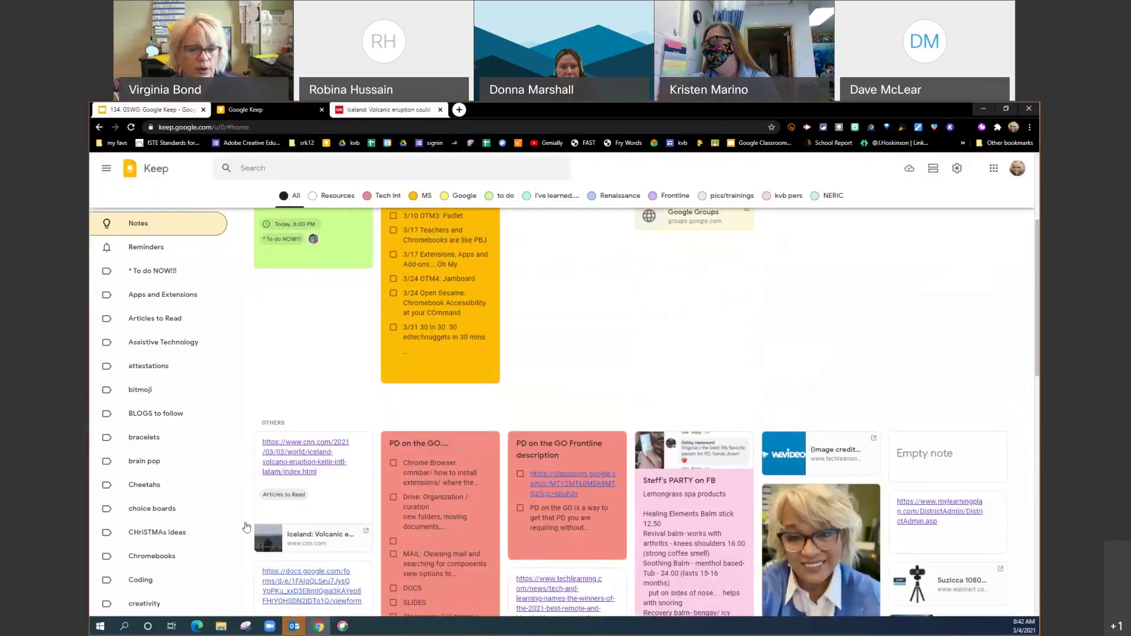
{"action": "mouse_move", "coordinate": [304, 513]}
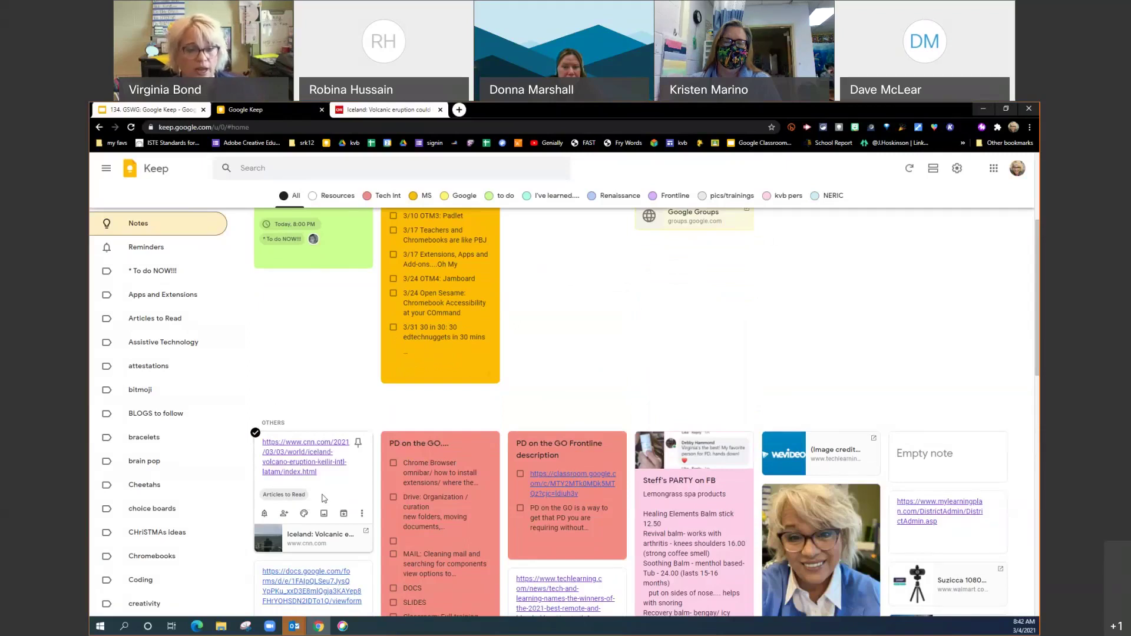
{"action": "left_click", "coordinate": [362, 514]}
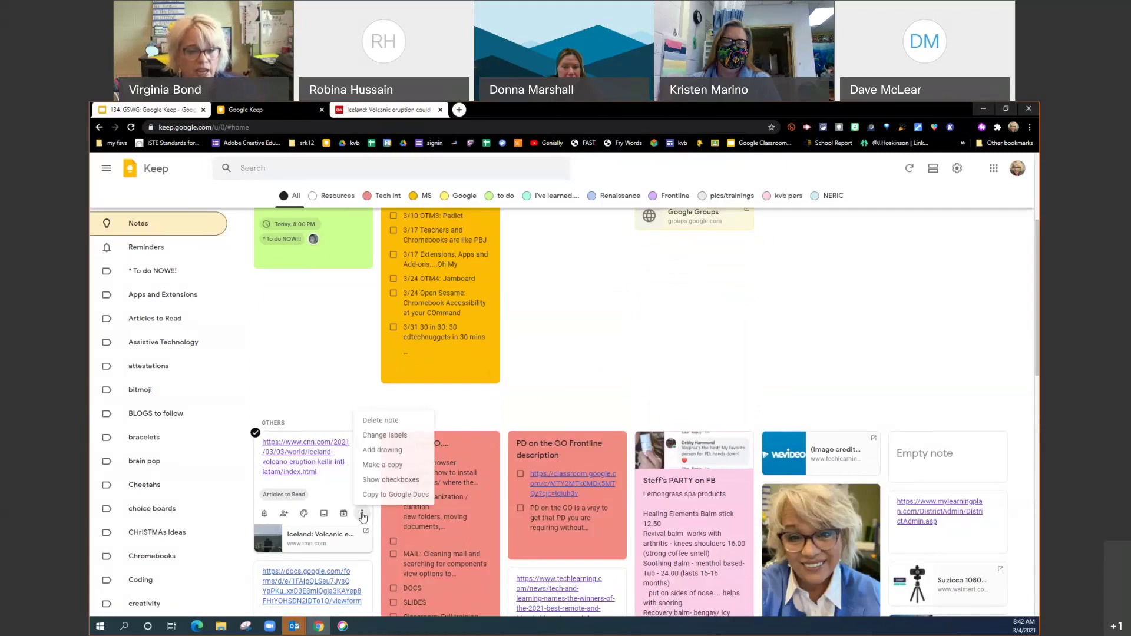
{"action": "left_click", "coordinate": [371, 435]}
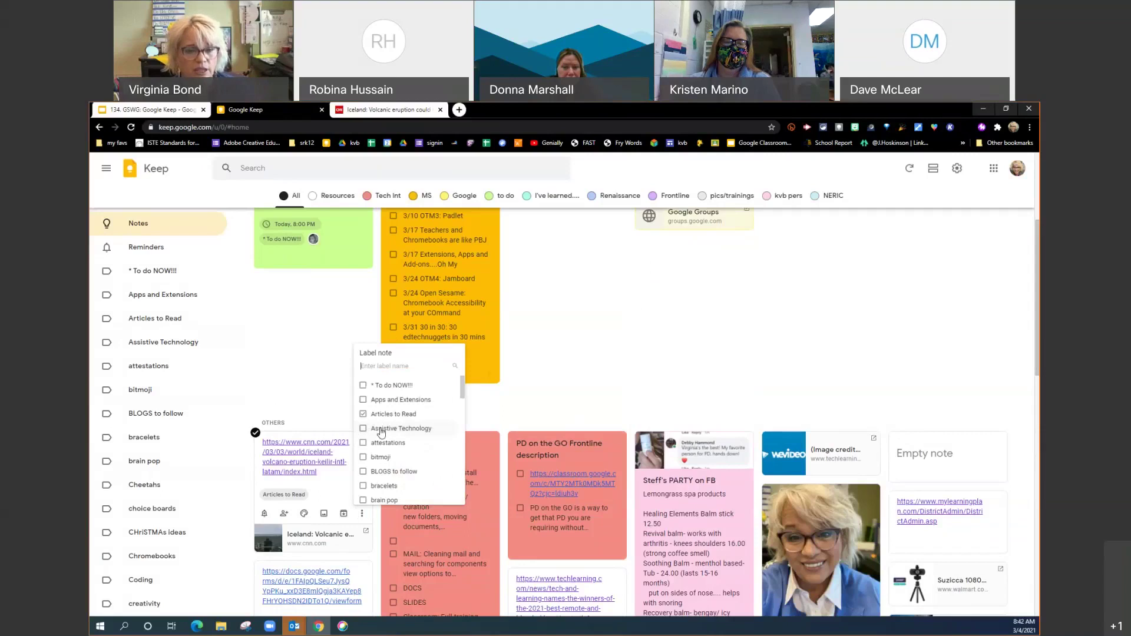
{"action": "left_click", "coordinate": [363, 400]}
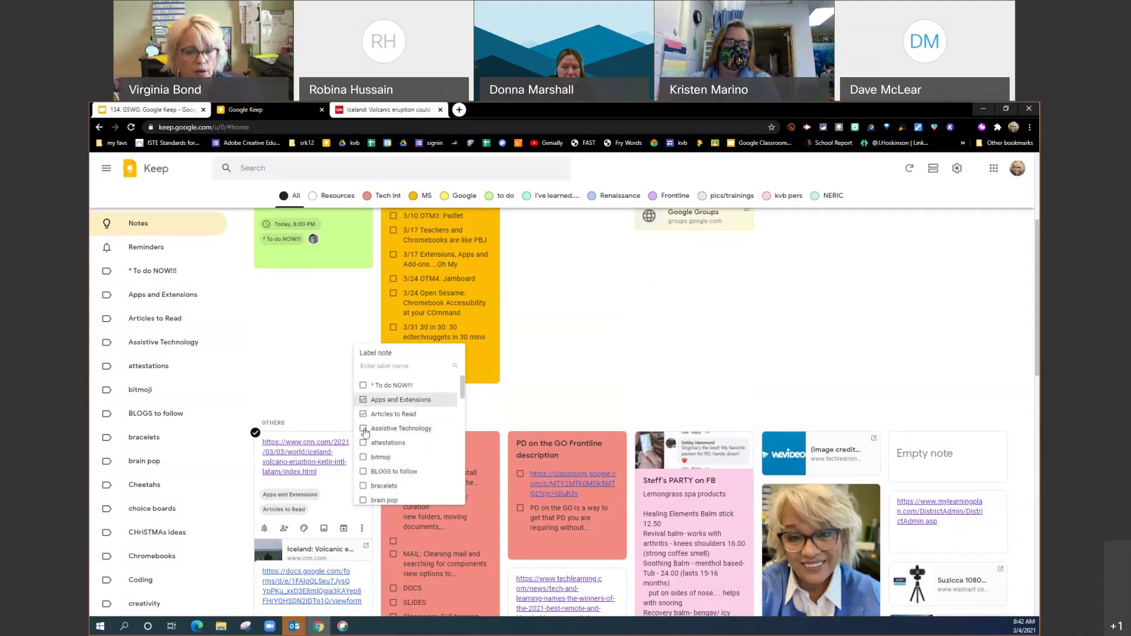
{"action": "left_click", "coordinate": [365, 459]}
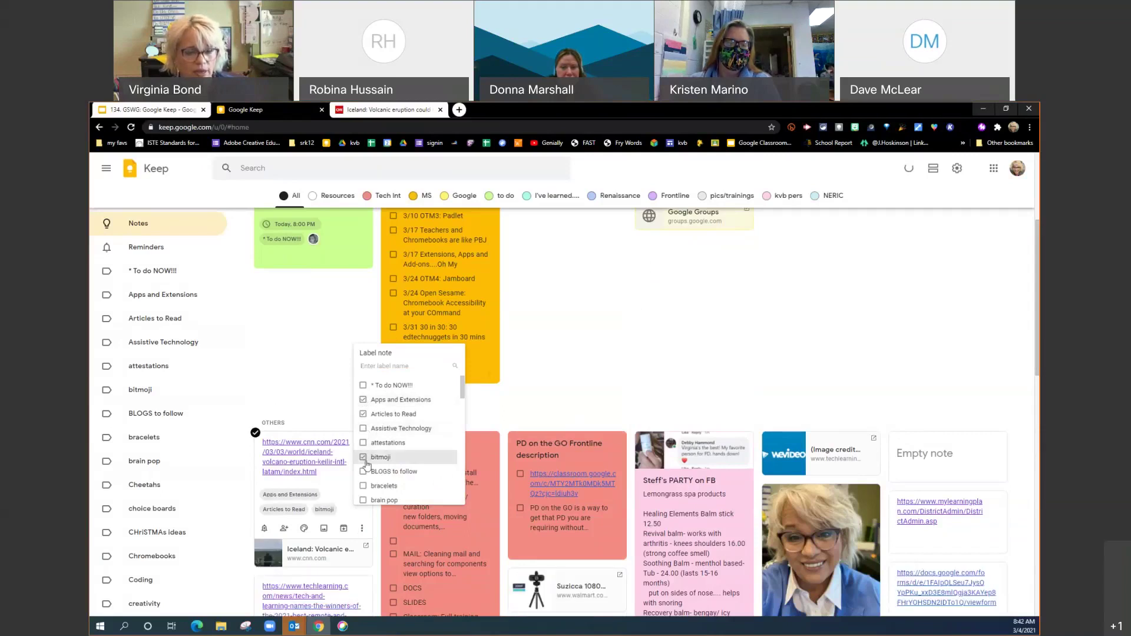
{"action": "left_click", "coordinate": [364, 458]}
{"action": "left_click", "coordinate": [364, 414]}
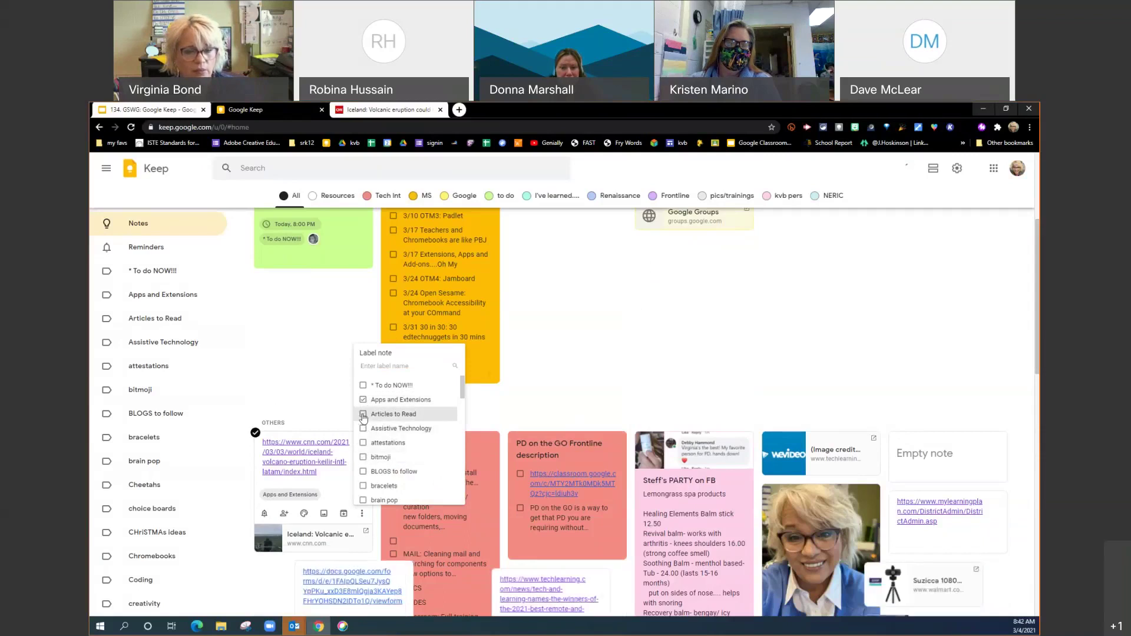
{"action": "left_click", "coordinate": [530, 369]}
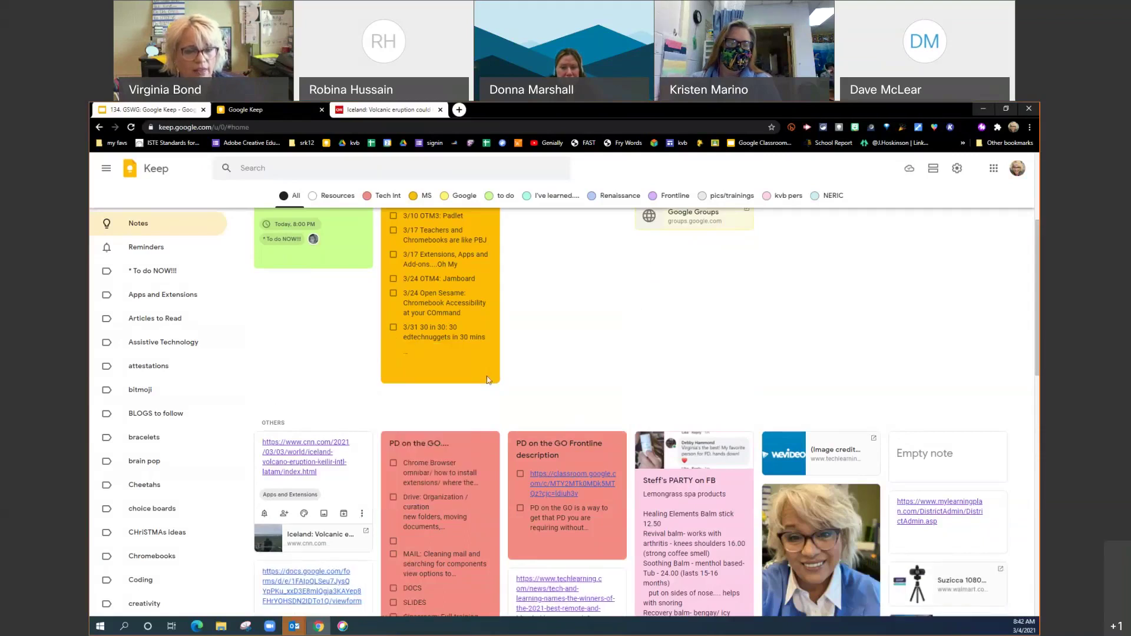
- Add the Articles to Read label back to the CNN Iceland note and archive the note
{"action": "left_click", "coordinate": [362, 514]}
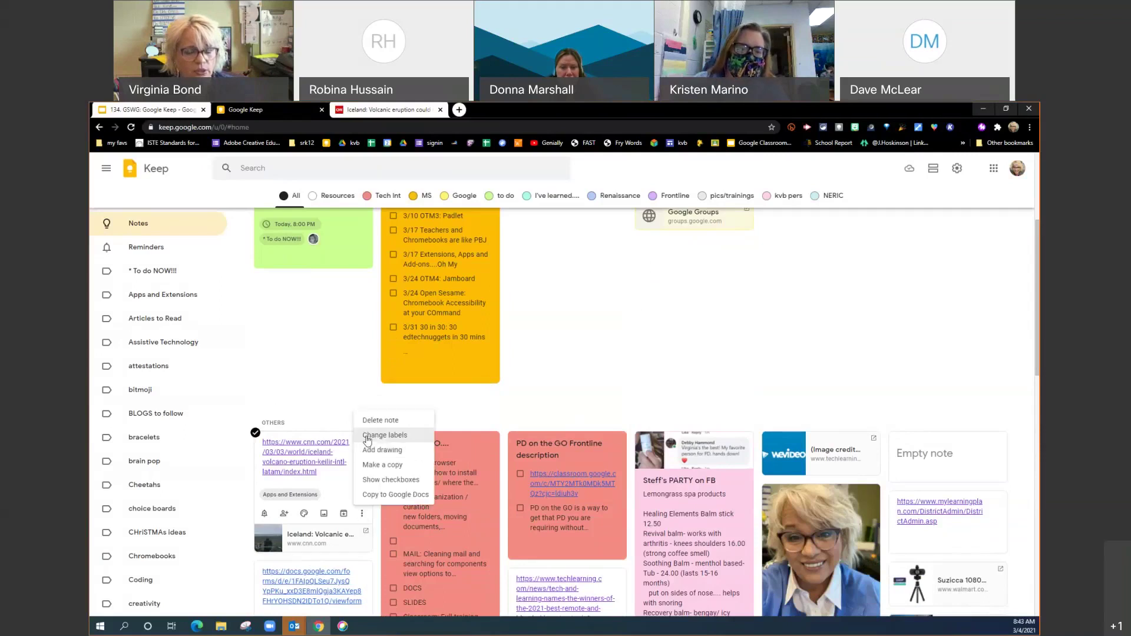
{"action": "left_click", "coordinate": [367, 439]}
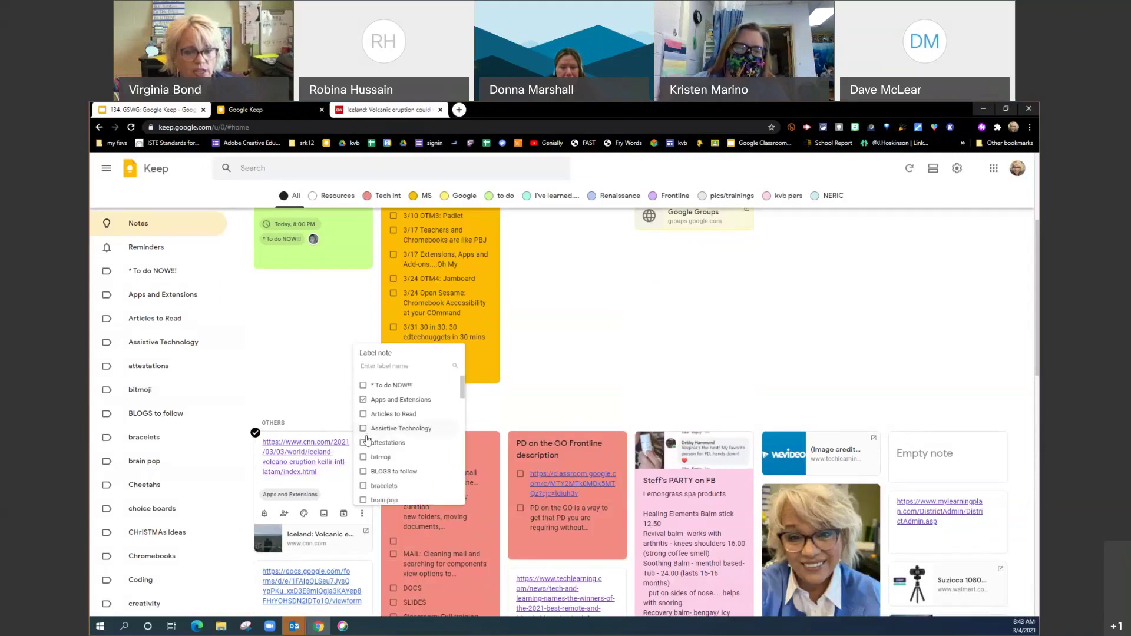
{"action": "left_click", "coordinate": [362, 414]}
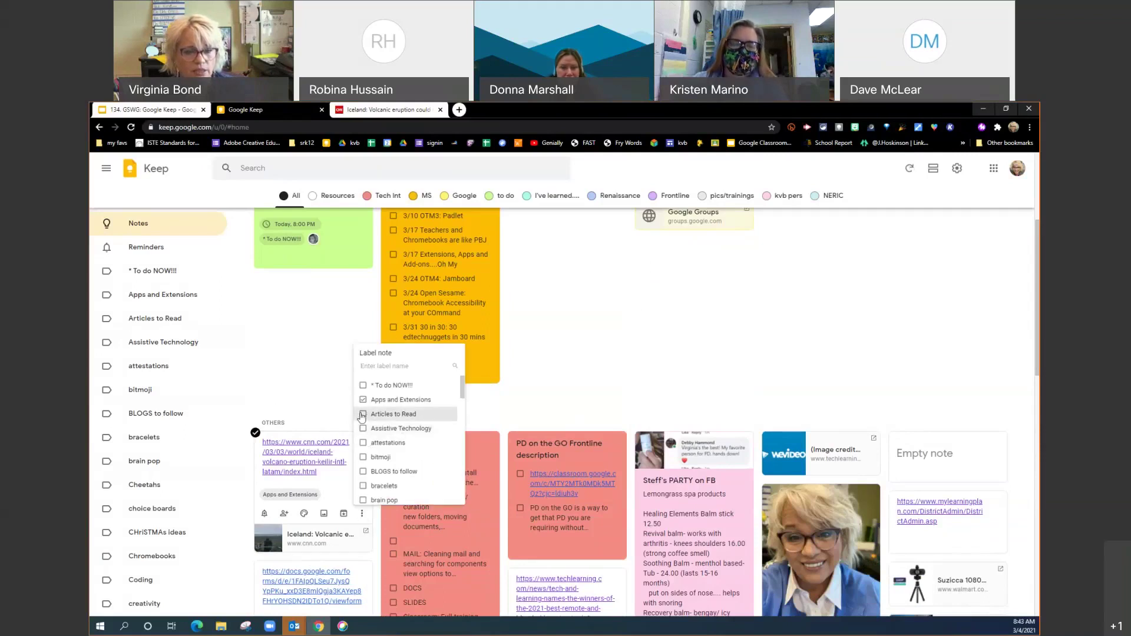
{"action": "left_click", "coordinate": [645, 367]}
{"action": "left_click", "coordinate": [343, 529]}
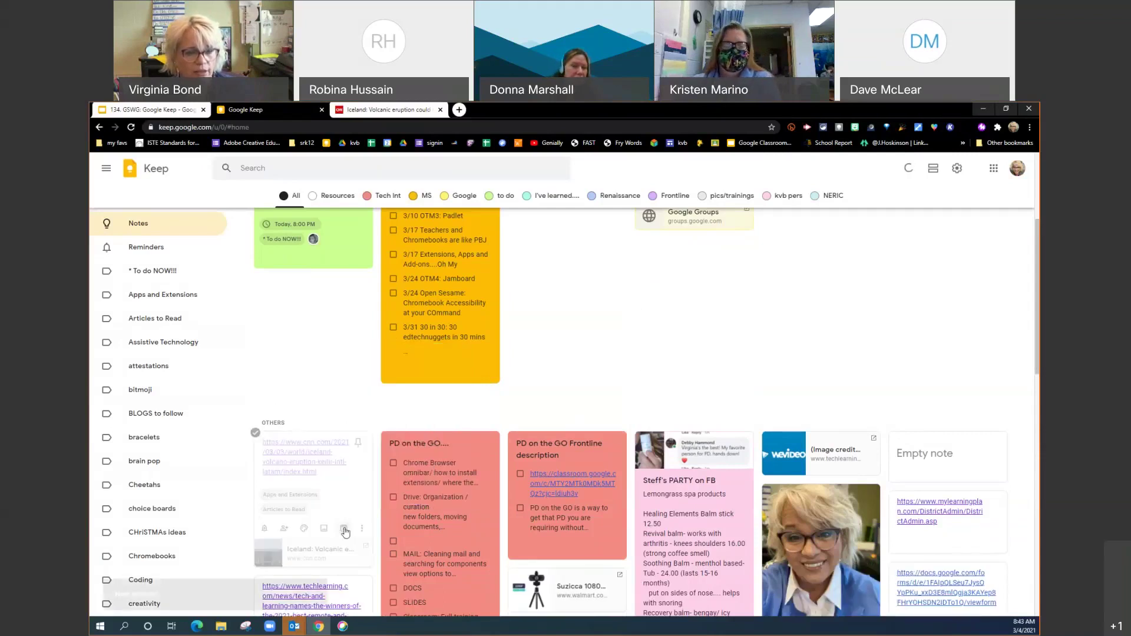
- Examine the notes labelled Apps and Extensions and Articles to Read for the archived Iceland article, and look through the label list
{"action": "left_click", "coordinate": [125, 294]}
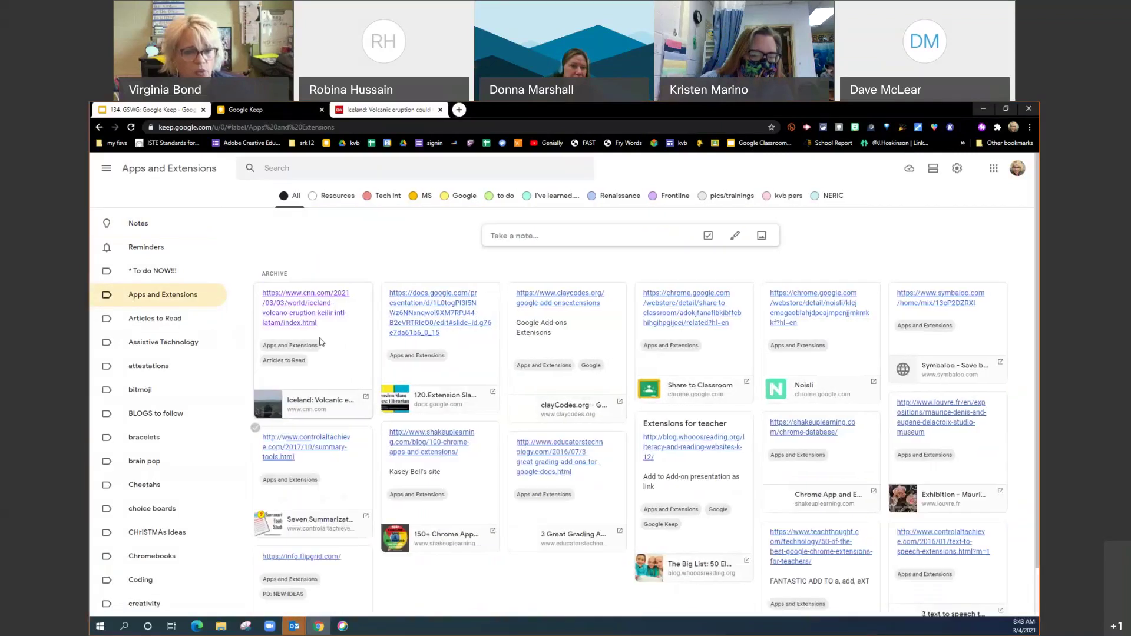
{"action": "left_click", "coordinate": [164, 325]}
{"action": "scroll", "coordinate": [313, 446], "scroll_direction": "down", "scroll_amount": 3}
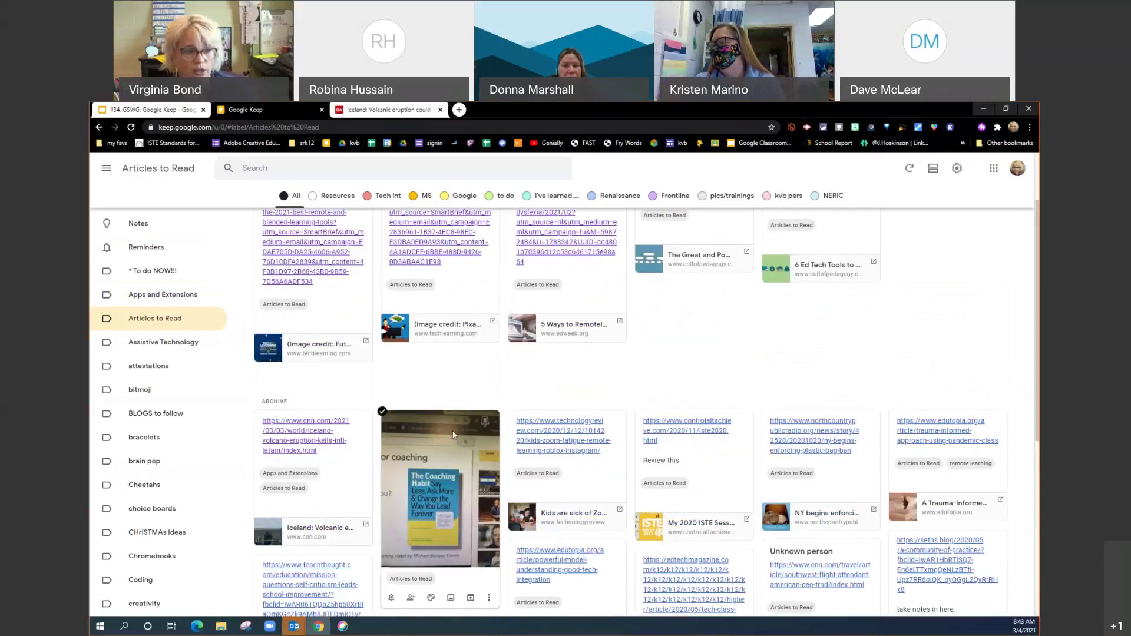
{"action": "scroll", "coordinate": [562, 420], "scroll_direction": "up", "scroll_amount": 2}
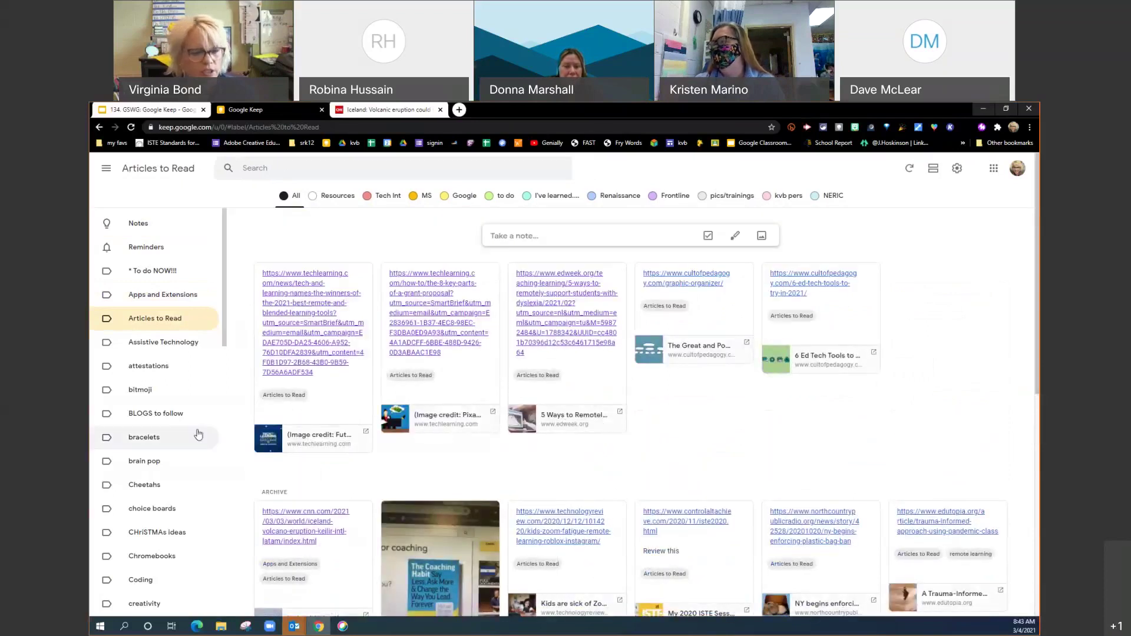
{"action": "scroll", "coordinate": [200, 330], "scroll_direction": "down", "scroll_amount": 2}
{"action": "scroll", "coordinate": [239, 291], "scroll_direction": "down", "scroll_amount": 3}
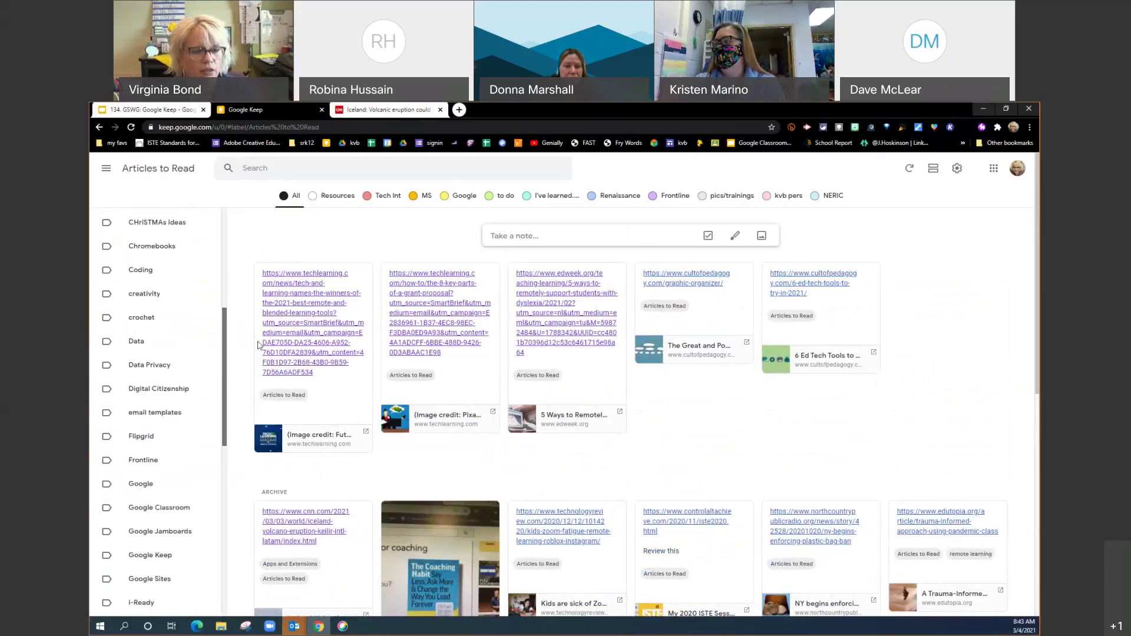
{"action": "scroll", "coordinate": [212, 342], "scroll_direction": "up", "scroll_amount": 4}
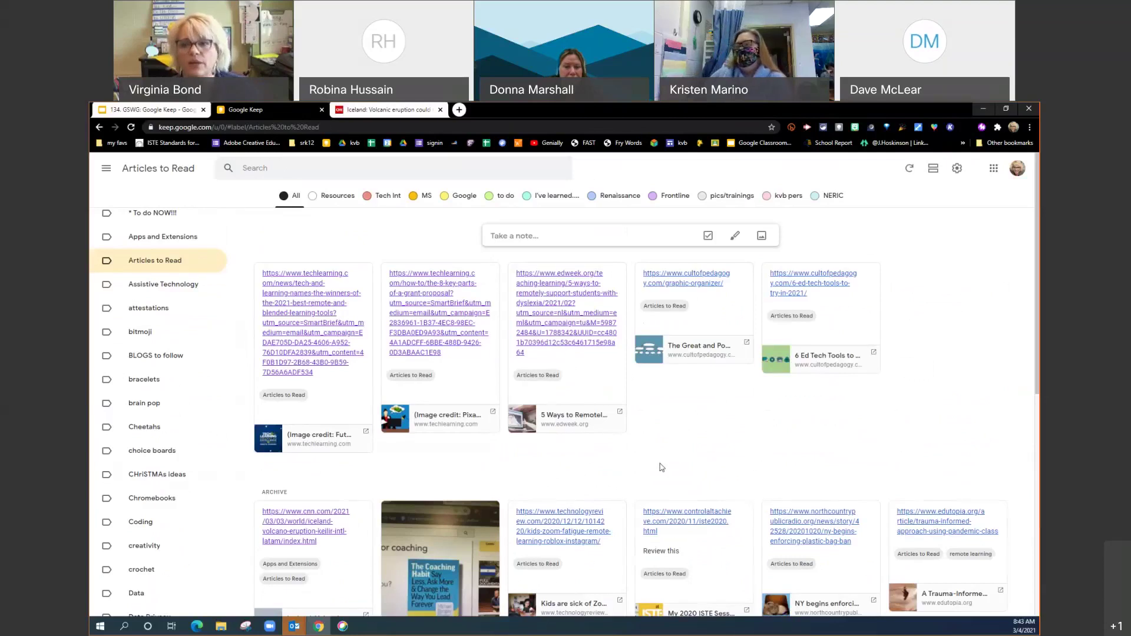
- Look through the browser's hidden bookmarks and the iReady folder in Other bookmarks, and close the bookmark lists
{"action": "left_click", "coordinate": [963, 144]}
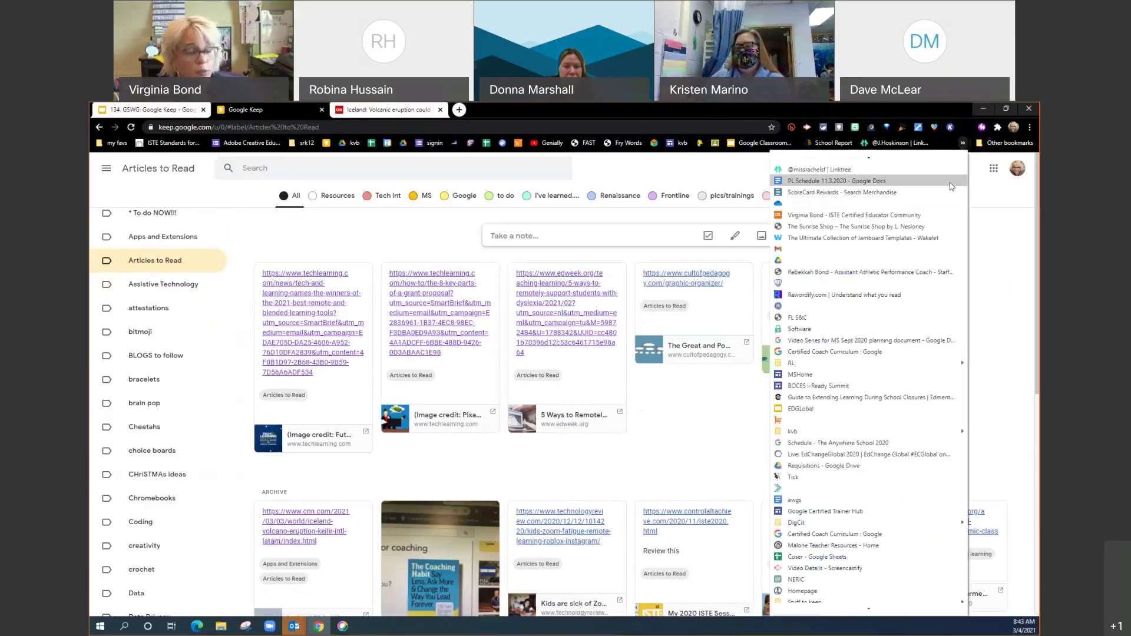
{"action": "mouse_move", "coordinate": [978, 146]}
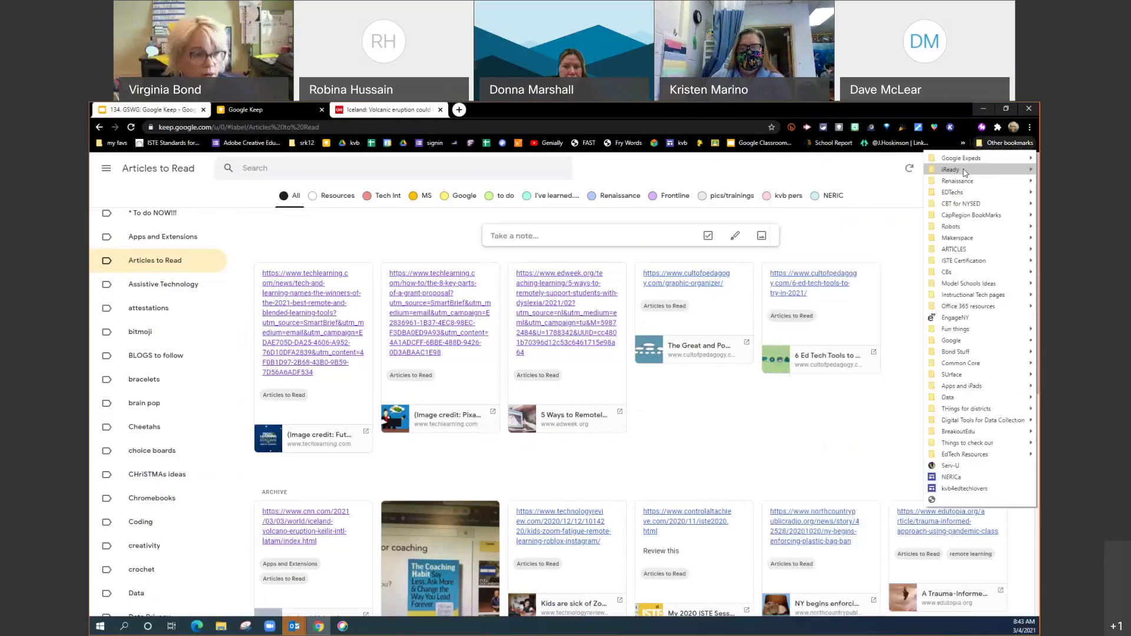
{"action": "mouse_move", "coordinate": [964, 172]}
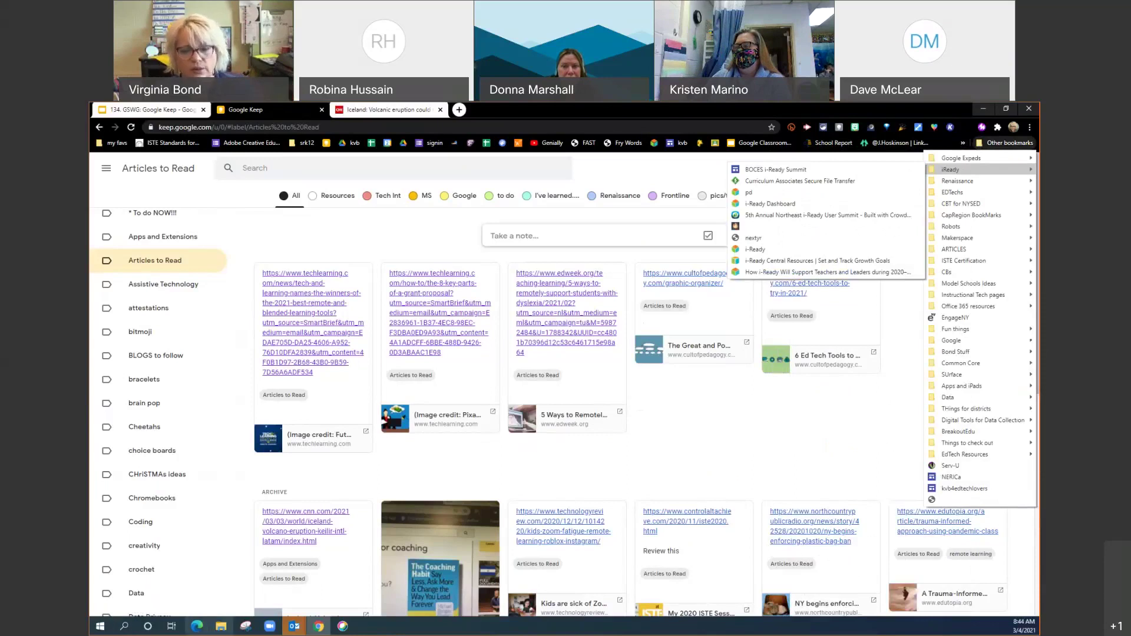
{"action": "left_click", "coordinate": [173, 458]}
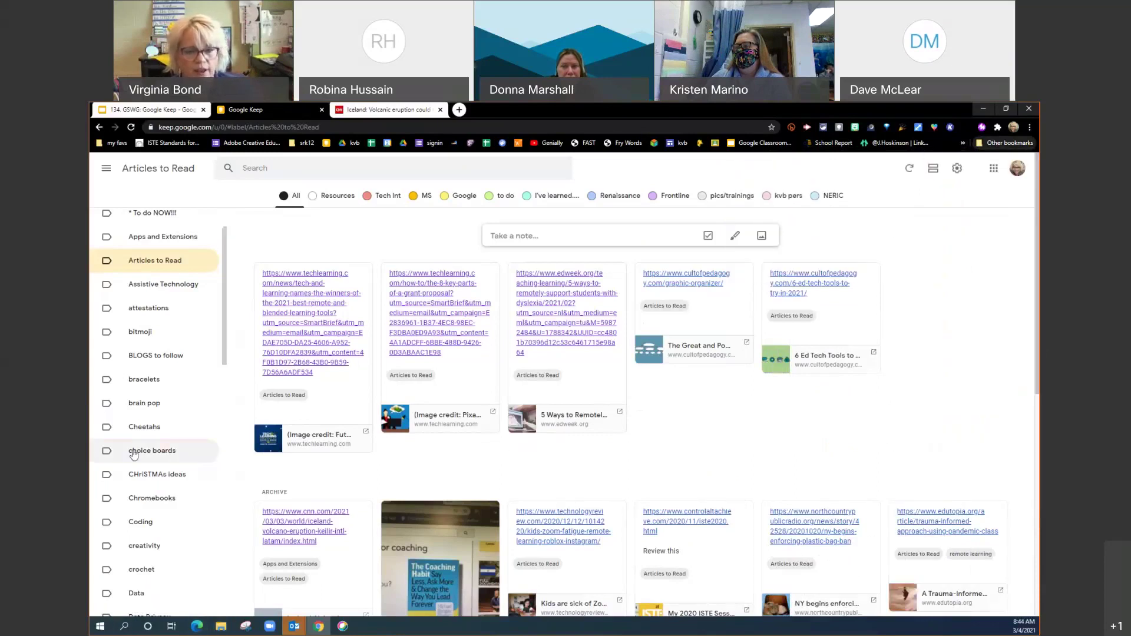
- View the archived notes labelled choice boards, and return to the full notes list
{"action": "left_click", "coordinate": [134, 453]}
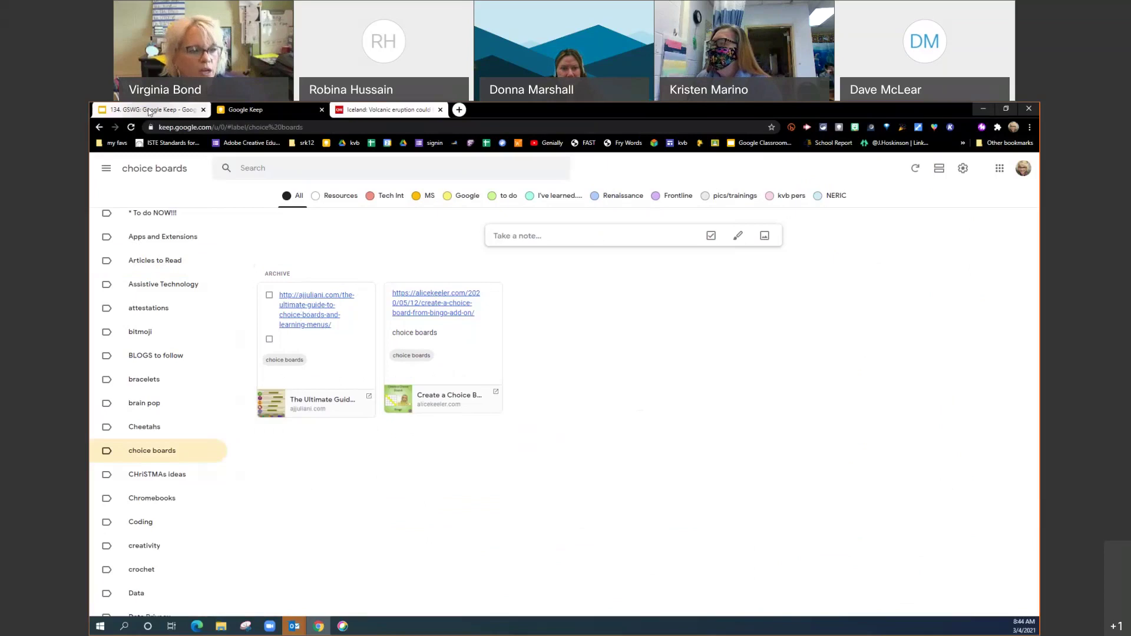
{"action": "scroll", "coordinate": [177, 271], "scroll_direction": "up", "scroll_amount": 2}
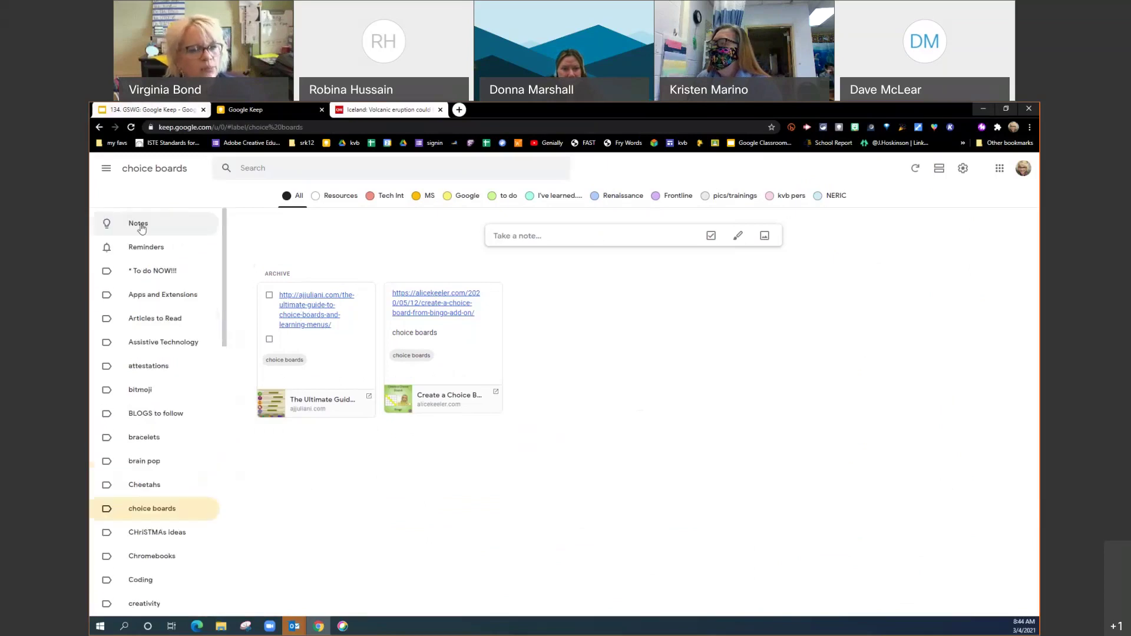
{"action": "left_click", "coordinate": [140, 227]}
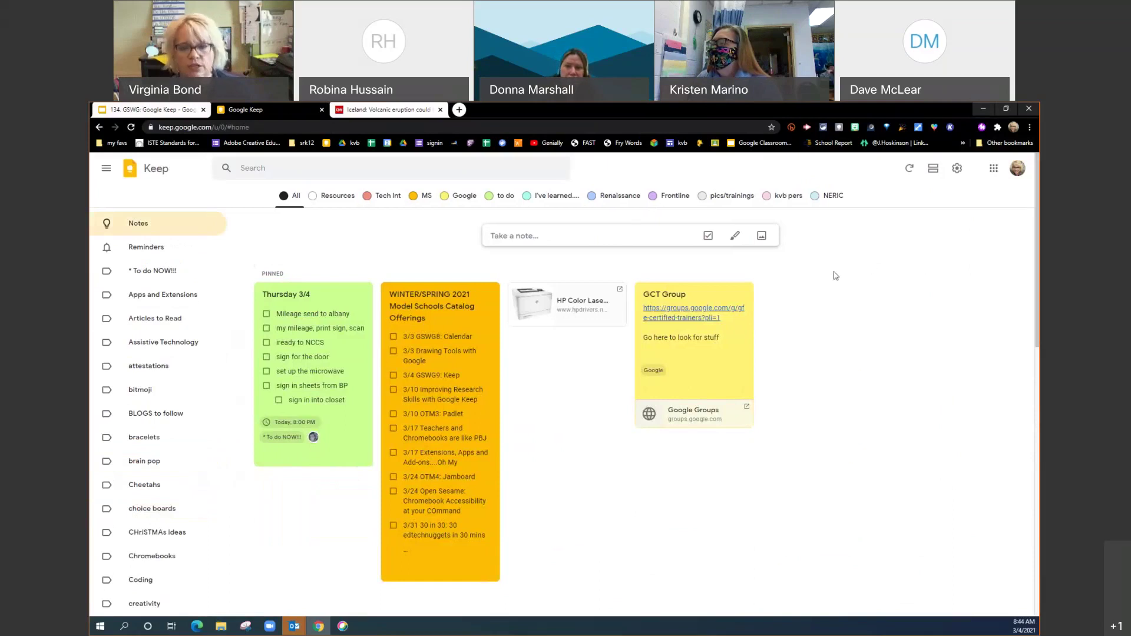
- Start a new note with a drawing and scribble small overlapping loops near the canvas centre with the brown pen
{"action": "left_click", "coordinate": [642, 235]}
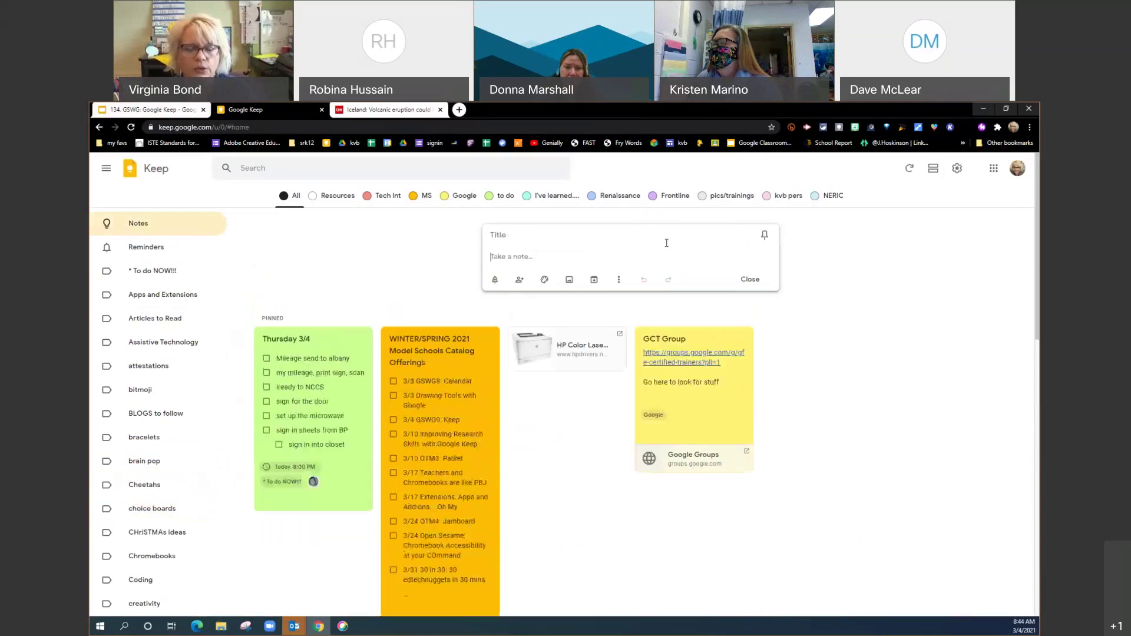
{"action": "left_click", "coordinate": [618, 280]}
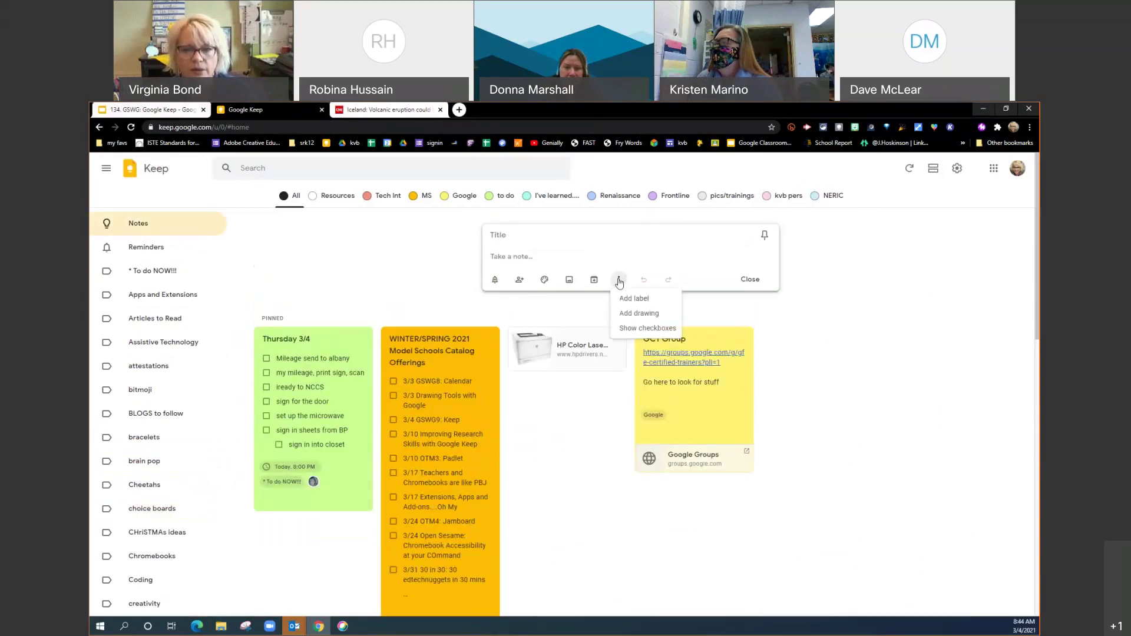
{"action": "left_click", "coordinate": [632, 319]}
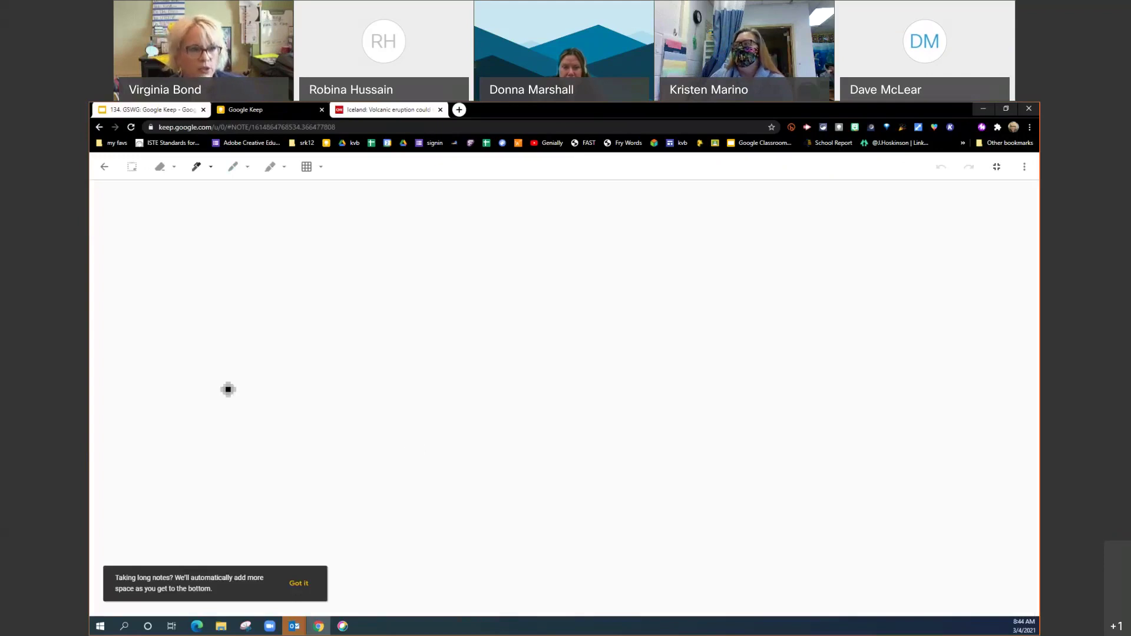
{"action": "left_click", "coordinate": [210, 167]}
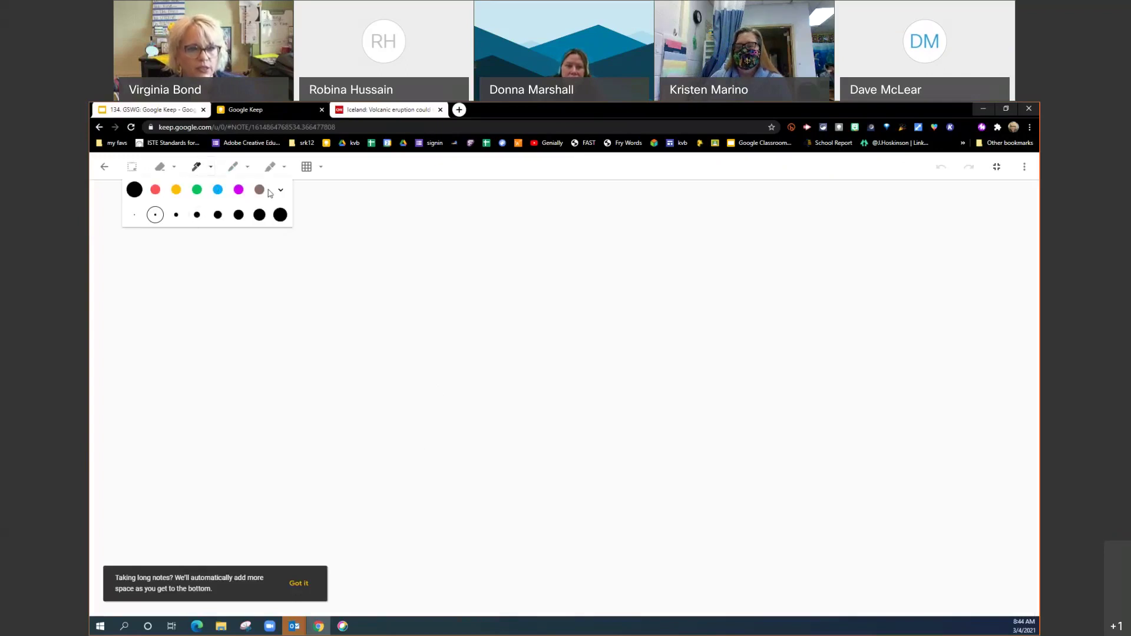
{"action": "left_click", "coordinate": [532, 354]}
{"action": "left_click_drag", "start_coordinate": [545, 354], "coordinate": [516, 343]}
- Draw jagged yellow petals all around the brown scribble with the pen
{"action": "left_click", "coordinate": [211, 167]}
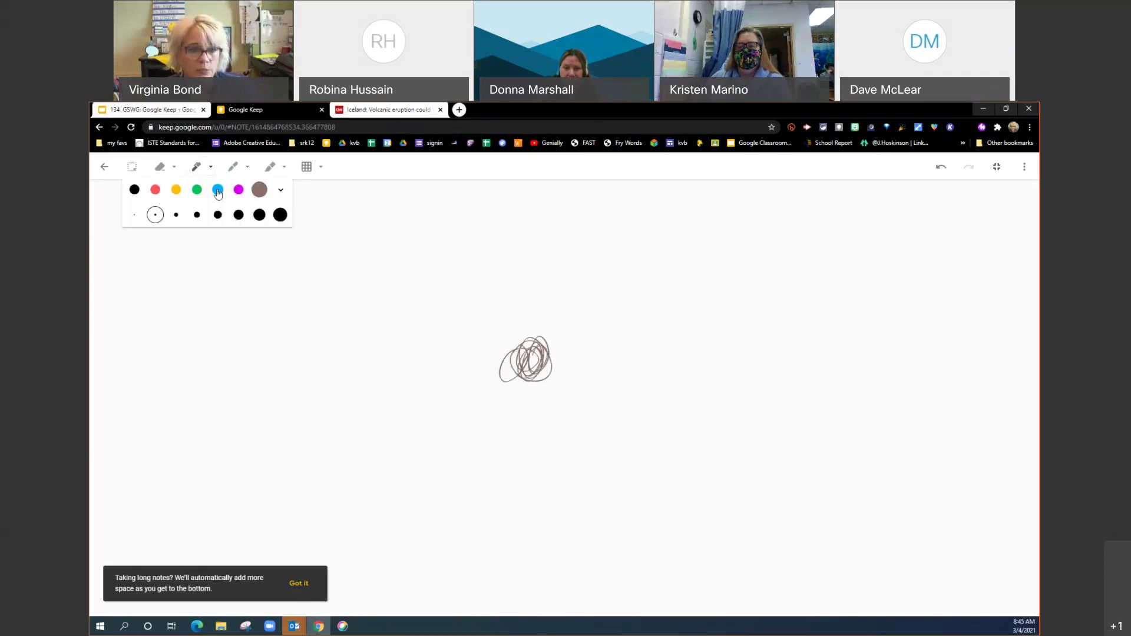
{"action": "left_click", "coordinate": [175, 189]}
{"action": "mouse_move", "coordinate": [521, 331]}
{"action": "left_mouse_down"}
{"action": "mouse_move", "coordinate": [509, 284]}
{"action": "mouse_move", "coordinate": [530, 356]}
{"action": "mouse_move", "coordinate": [556, 320]}
{"action": "mouse_move", "coordinate": [581, 335]}
{"action": "mouse_move", "coordinate": [565, 381]}
{"action": "mouse_move", "coordinate": [492, 424]}
{"action": "mouse_move", "coordinate": [471, 388]}
{"action": "mouse_move", "coordinate": [463, 320]}
{"action": "mouse_move", "coordinate": [512, 351]}
{"action": "mouse_move", "coordinate": [517, 326]}
{"action": "mouse_move", "coordinate": [477, 313]}
{"action": "left_mouse_up"}
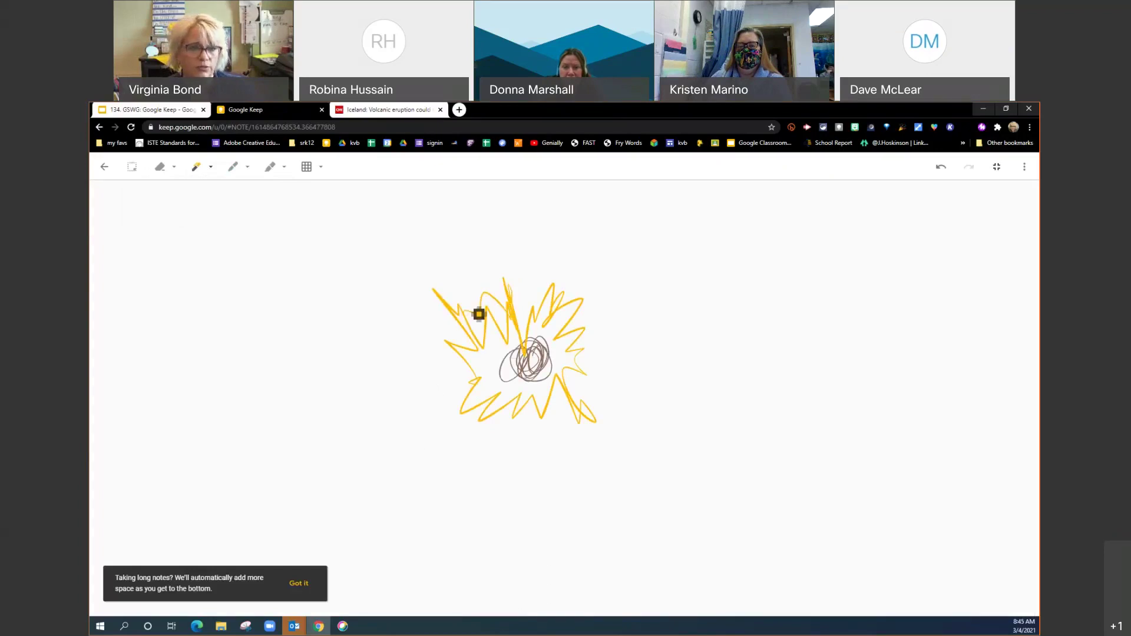
- Try the Rules, Dots and Square grids behind the drawing, and set the background back to None
{"action": "left_click", "coordinate": [318, 171]}
{"action": "left_click", "coordinate": [331, 203]}
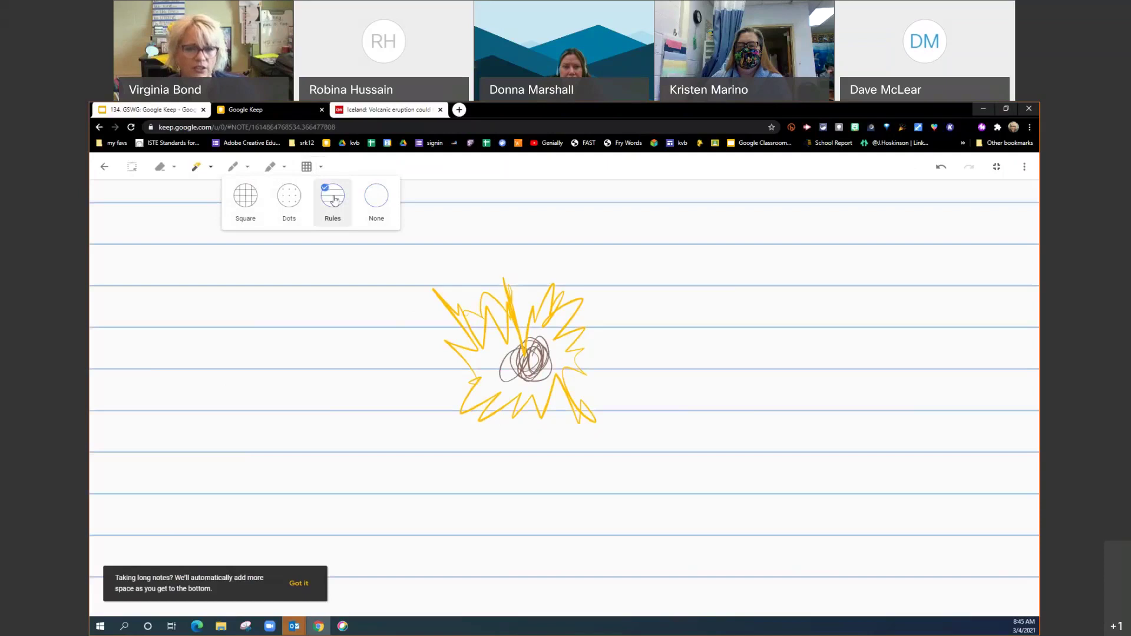
{"action": "left_click", "coordinate": [285, 204]}
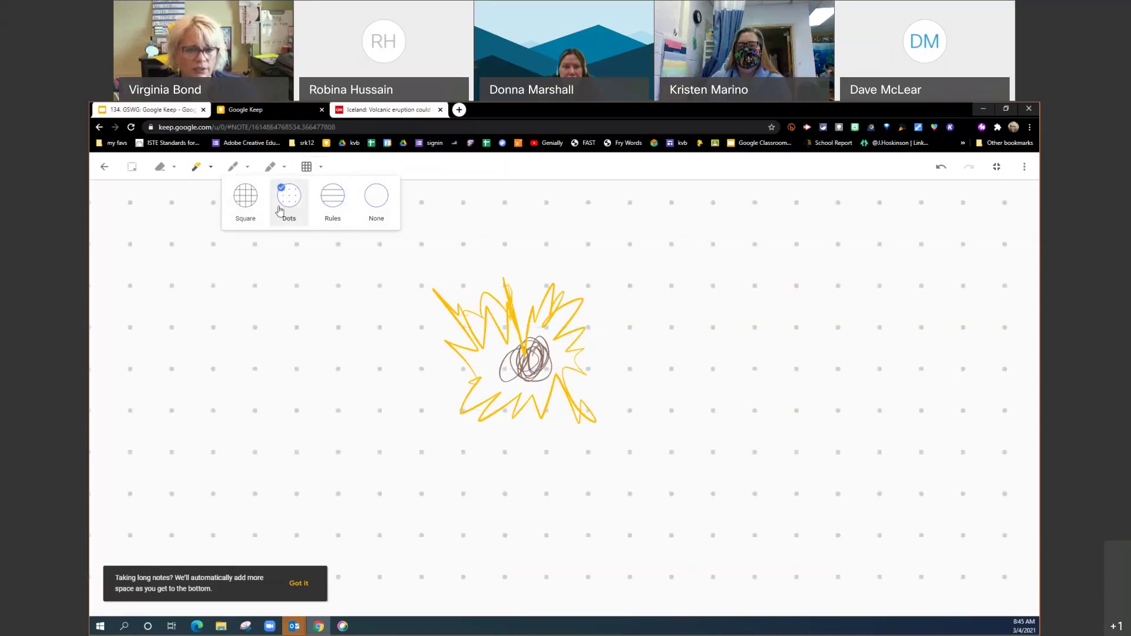
{"action": "left_click", "coordinate": [249, 203]}
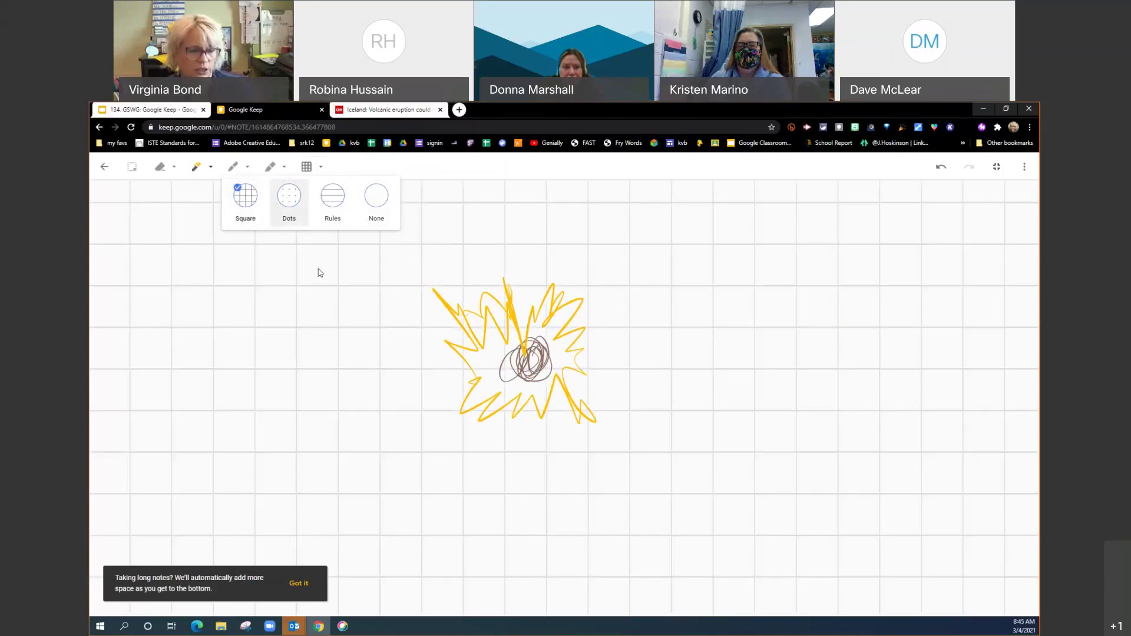
{"action": "left_click", "coordinate": [290, 200]}
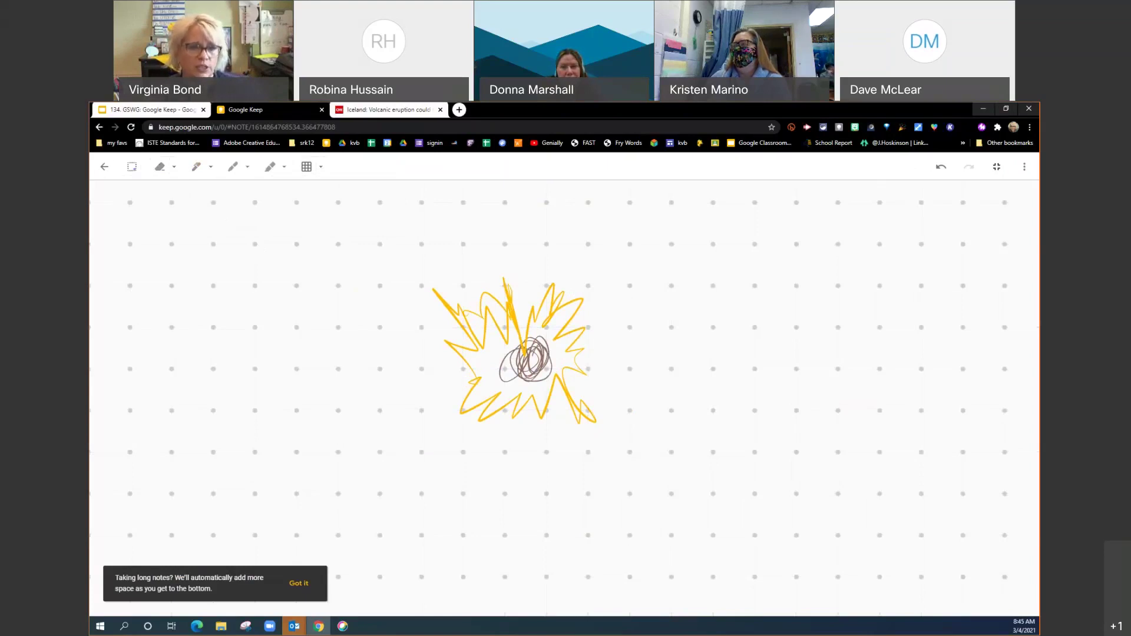
{"action": "left_click", "coordinate": [319, 167]}
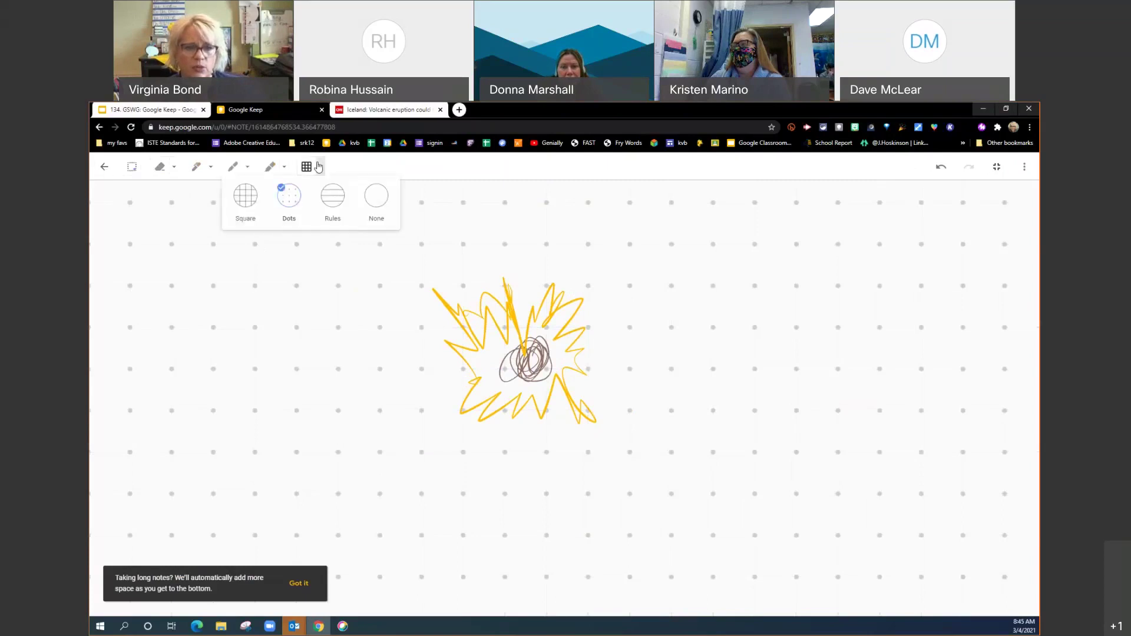
{"action": "left_click", "coordinate": [377, 199]}
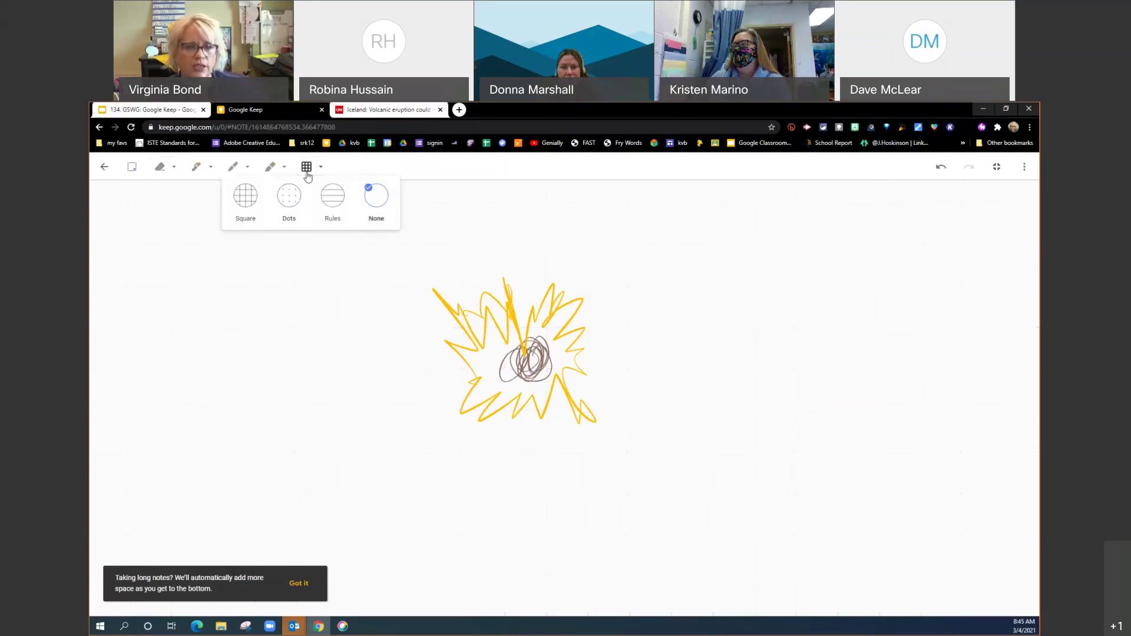
- Draw a green stem with several leaves below the yellow flower using the marker
{"action": "left_click", "coordinate": [247, 169]}
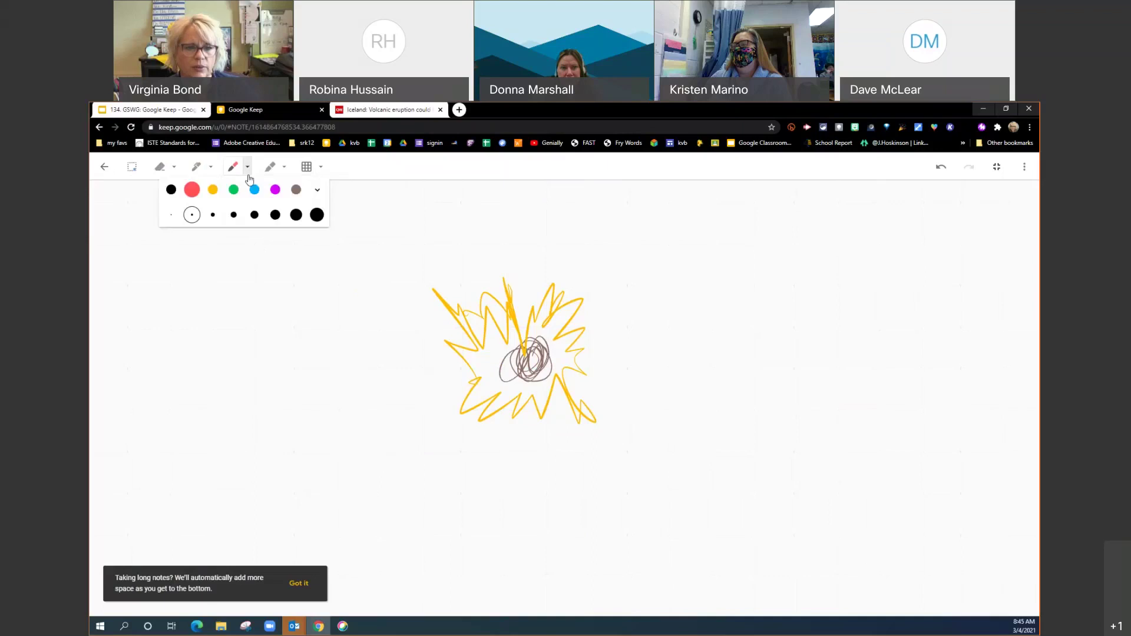
{"action": "left_click", "coordinate": [233, 189]}
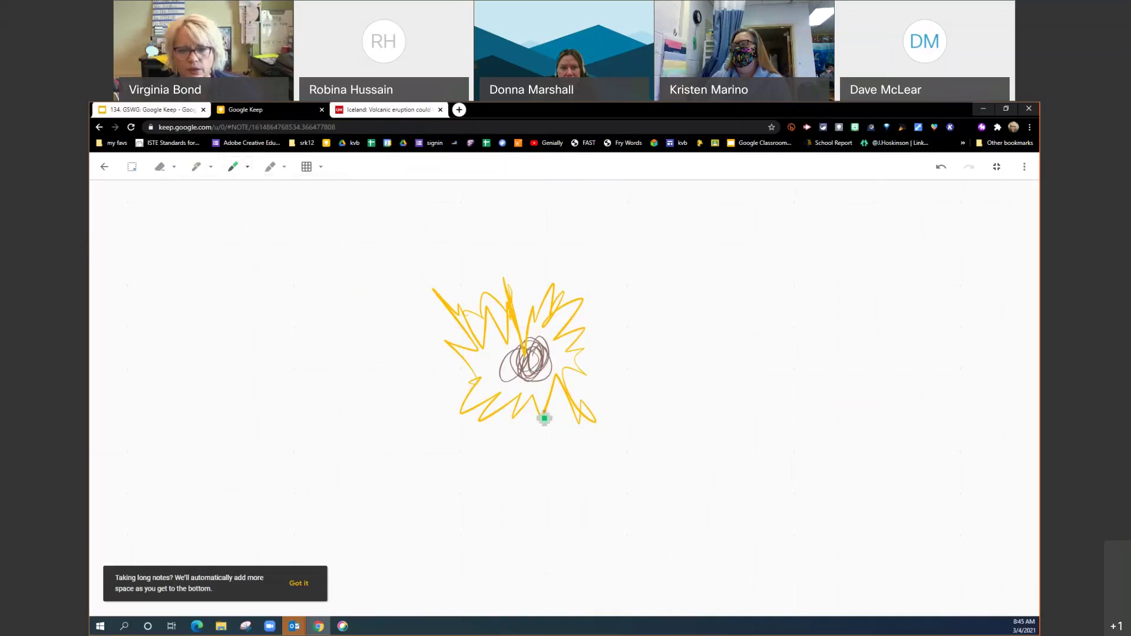
{"action": "mouse_move", "coordinate": [541, 394]}
{"action": "left_mouse_down"}
{"action": "mouse_move", "coordinate": [553, 527]}
{"action": "mouse_move", "coordinate": [547, 480]}
{"action": "mouse_move", "coordinate": [569, 463]}
{"action": "mouse_move", "coordinate": [574, 476]}
{"action": "mouse_move", "coordinate": [619, 455]}
{"action": "mouse_move", "coordinate": [570, 492]}
{"action": "left_mouse_up"}
{"action": "mouse_move", "coordinate": [474, 462]}
{"action": "left_mouse_down"}
{"action": "mouse_move", "coordinate": [563, 542]}
{"action": "mouse_move", "coordinate": [575, 505]}
{"action": "mouse_move", "coordinate": [601, 536]}
{"action": "mouse_move", "coordinate": [567, 568]}
{"action": "mouse_move", "coordinate": [530, 547]}
{"action": "mouse_move", "coordinate": [625, 541]}
{"action": "mouse_move", "coordinate": [566, 551]}
{"action": "left_mouse_up"}
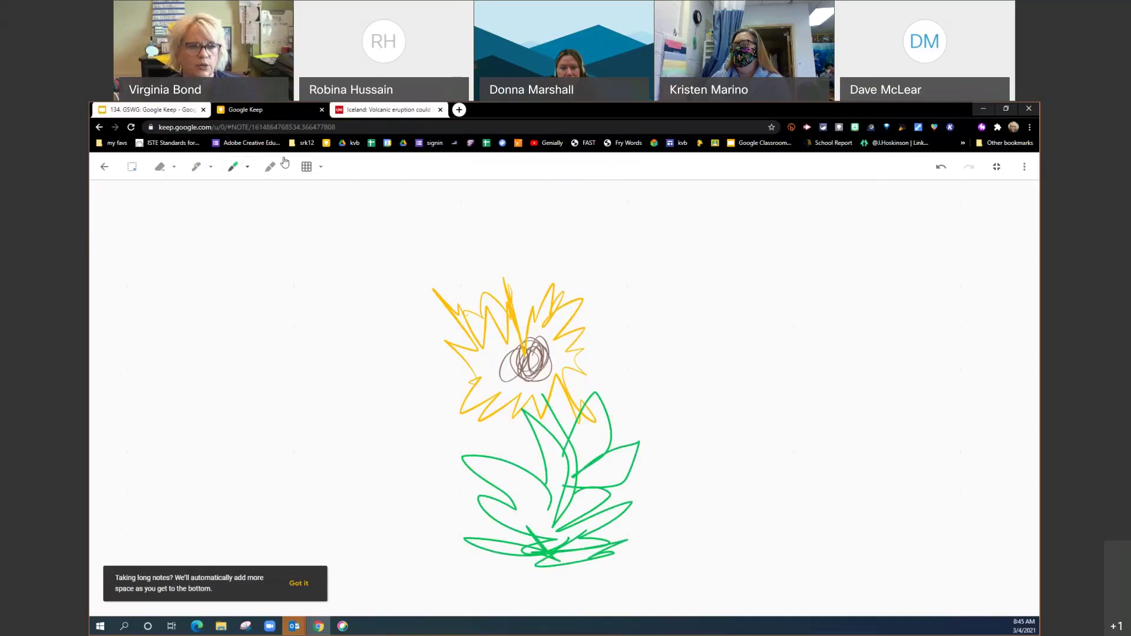
- Draw a green cloud to the left of the flower and a blue cloud to its right with the marker
{"action": "left_click", "coordinate": [247, 167]}
{"action": "left_click", "coordinate": [222, 219]}
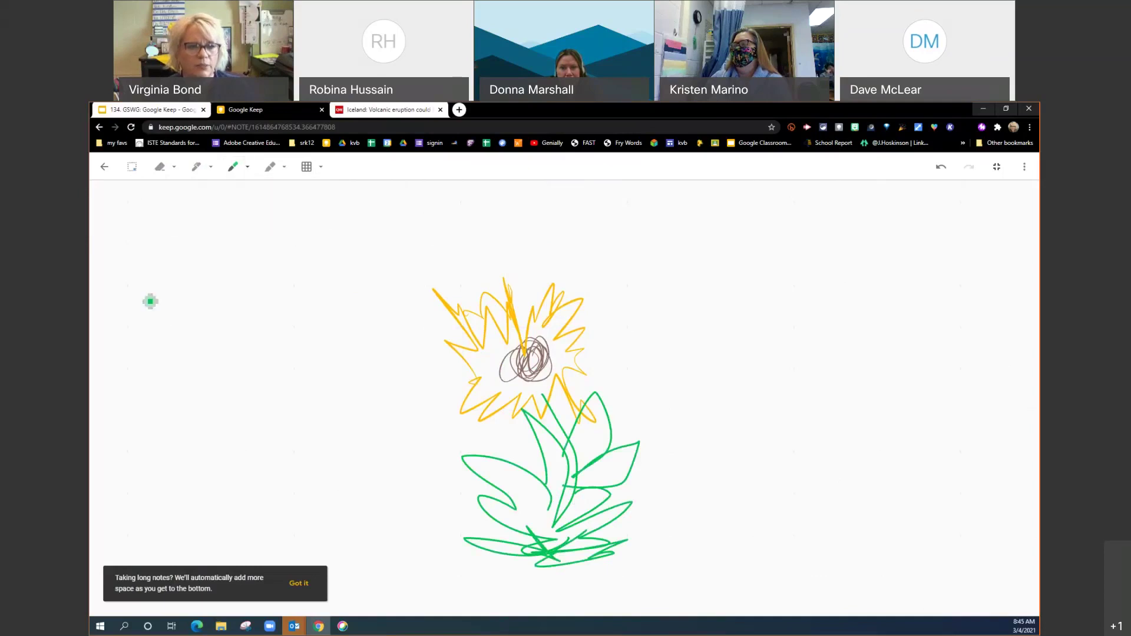
{"action": "left_click_drag", "start_coordinate": [207, 254], "coordinate": [142, 339]}
{"action": "mouse_move", "coordinate": [242, 398]}
{"action": "left_mouse_down"}
{"action": "mouse_move", "coordinate": [361, 308]}
{"action": "mouse_move", "coordinate": [184, 219]}
{"action": "left_mouse_up"}
{"action": "left_click", "coordinate": [247, 167]}
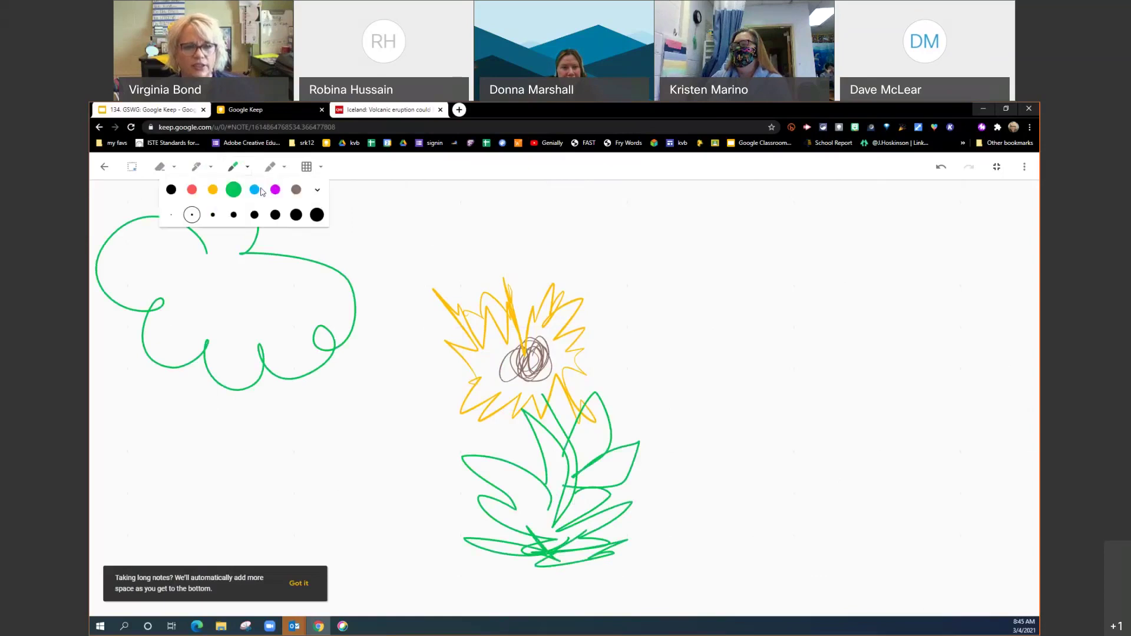
{"action": "left_click", "coordinate": [869, 256]}
{"action": "mouse_move", "coordinate": [715, 234]}
{"action": "left_mouse_down"}
{"action": "mouse_move", "coordinate": [714, 359]}
{"action": "mouse_move", "coordinate": [861, 351]}
{"action": "mouse_move", "coordinate": [712, 207]}
{"action": "mouse_move", "coordinate": [713, 328]}
{"action": "mouse_move", "coordinate": [762, 280]}
{"action": "mouse_move", "coordinate": [799, 307]}
{"action": "left_mouse_up"}
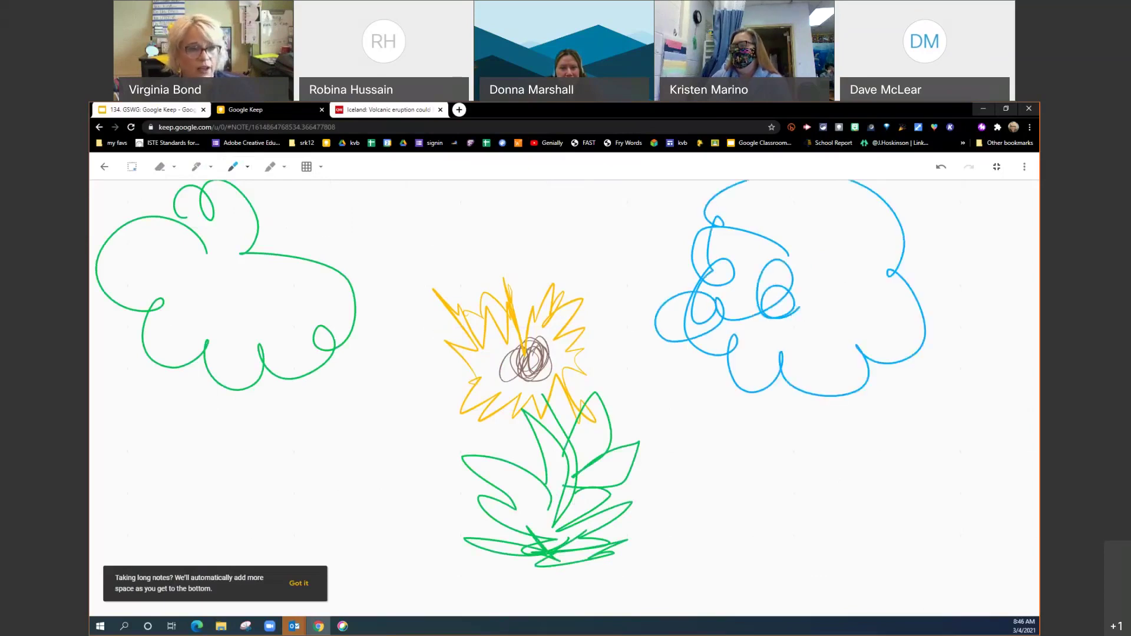
- Return from the drawing to its note, title the note Flower, and close it
{"action": "left_click", "coordinate": [104, 162]}
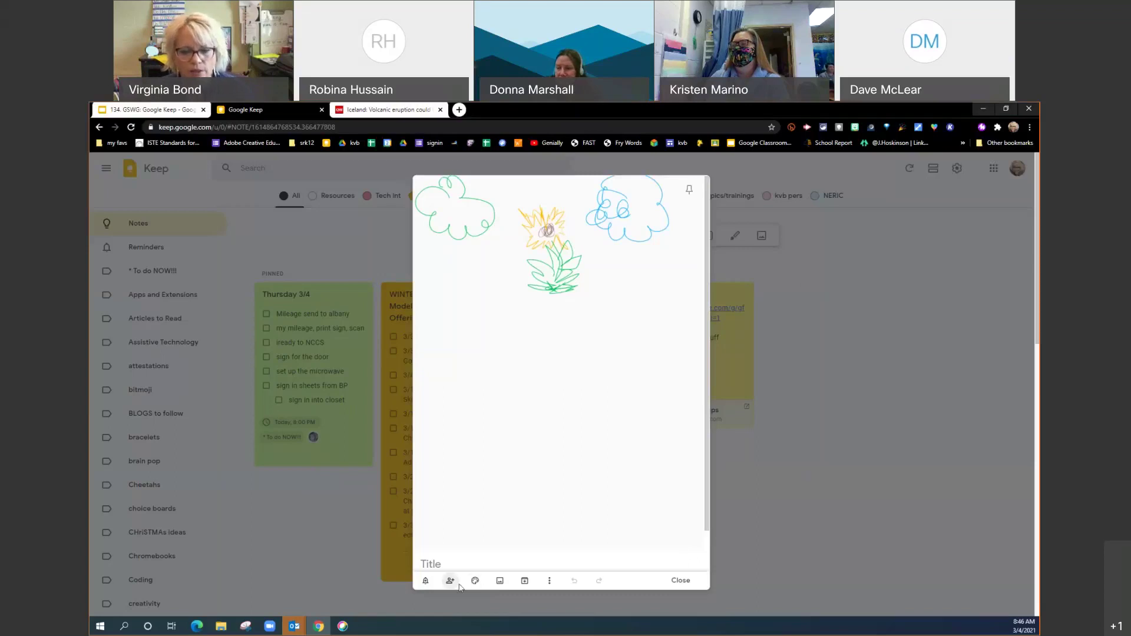
{"action": "type", "text": "F"}
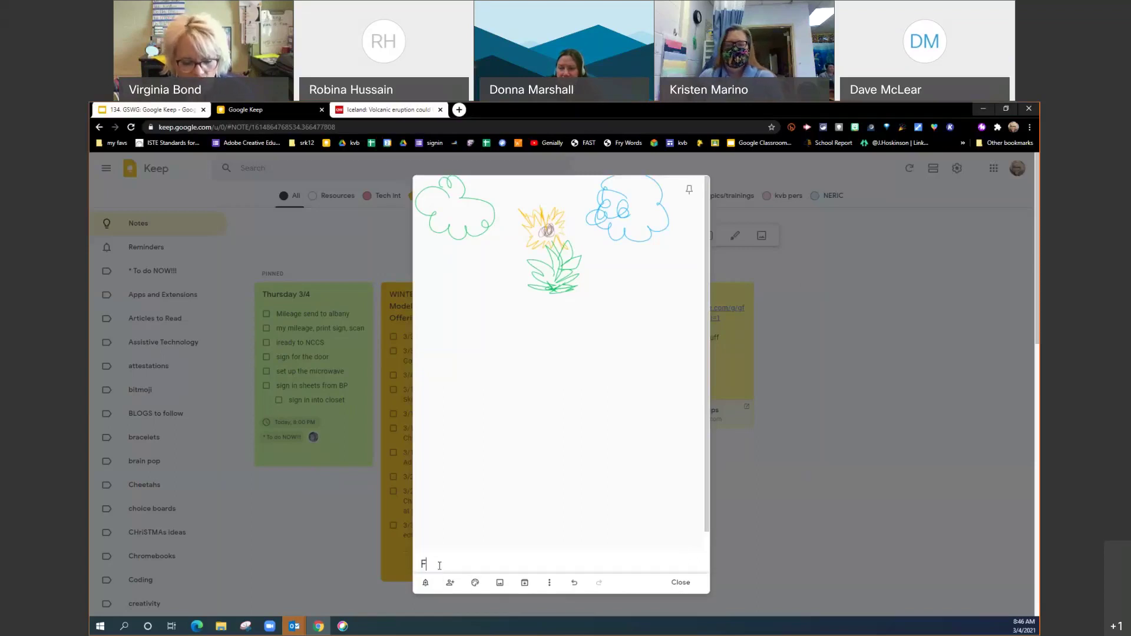
{"action": "type", "text": "lower"}
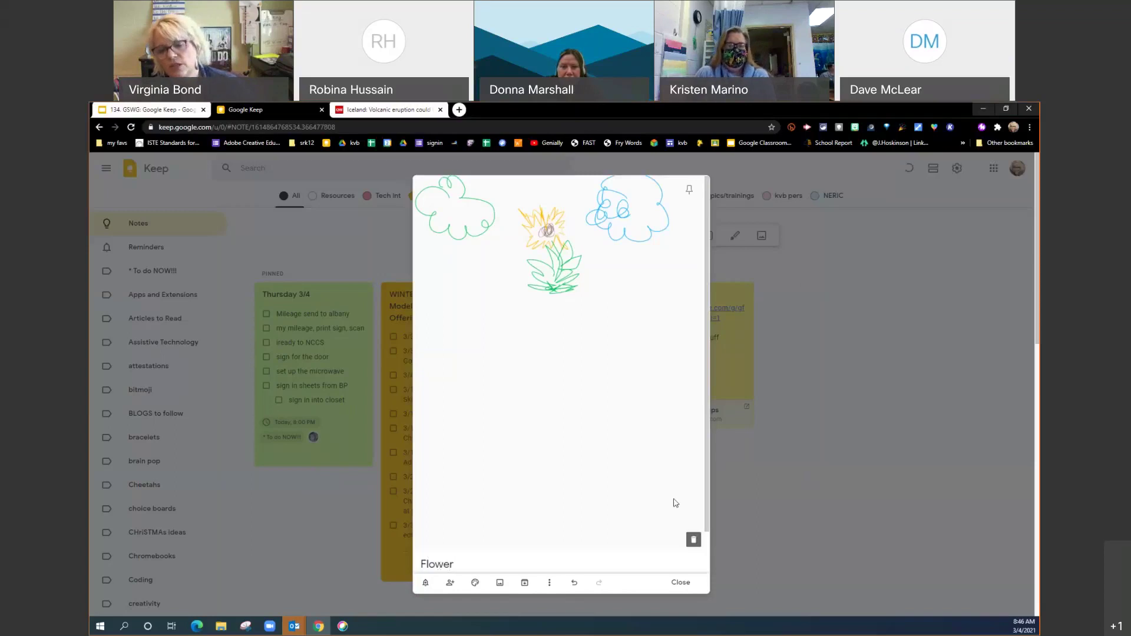
{"action": "left_click", "coordinate": [608, 497]}
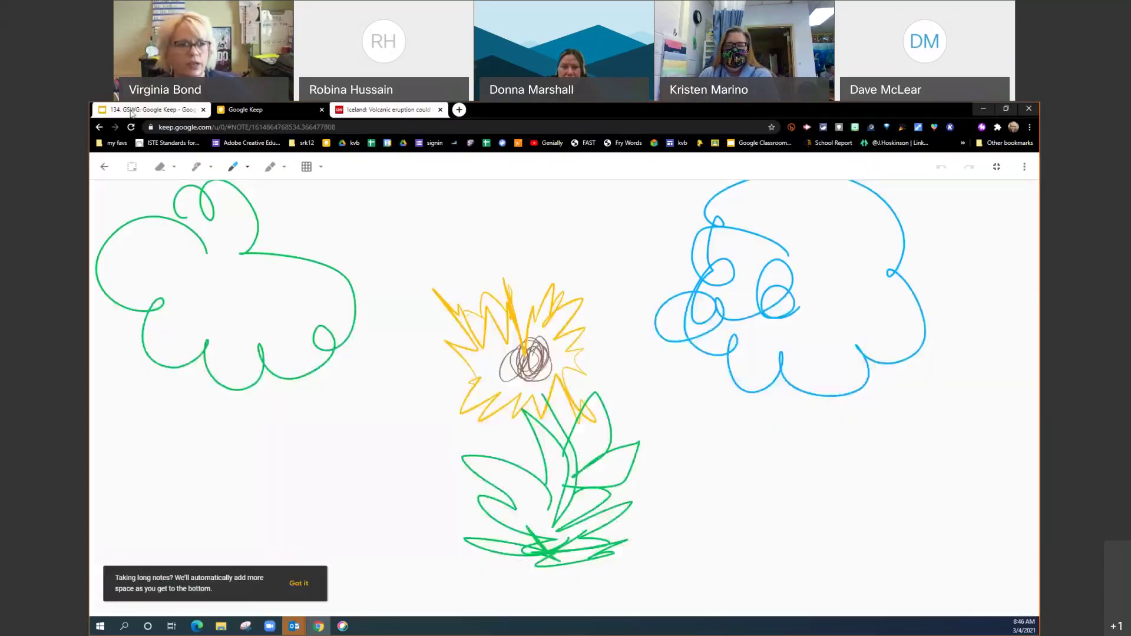
{"action": "left_click", "coordinate": [103, 169]}
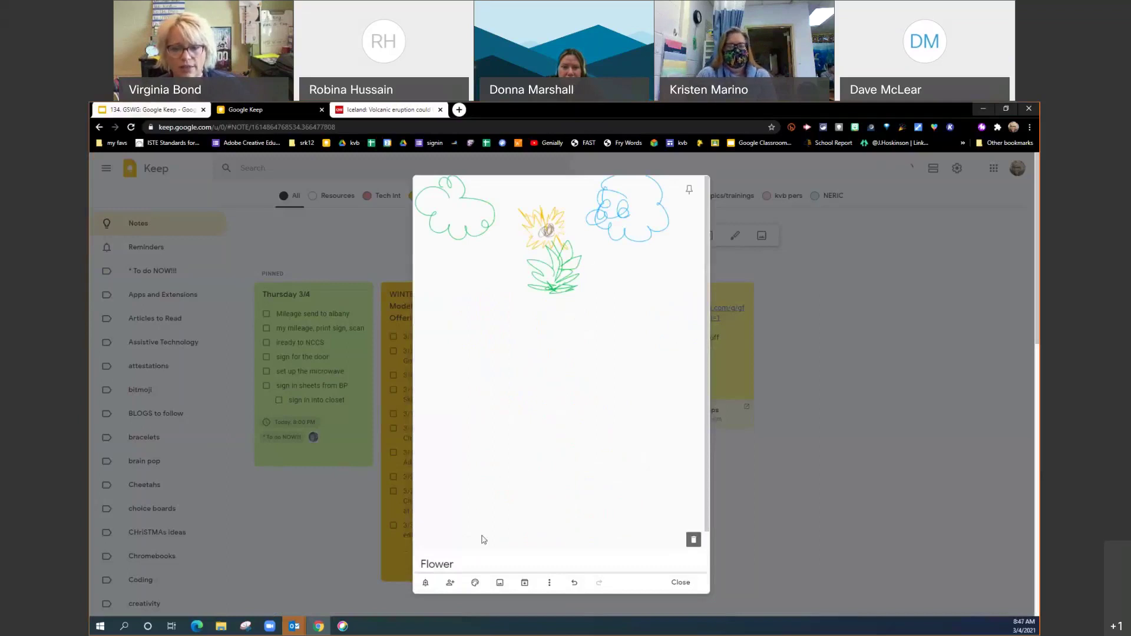
{"action": "scroll", "coordinate": [709, 494], "scroll_direction": "down", "scroll_amount": 1}
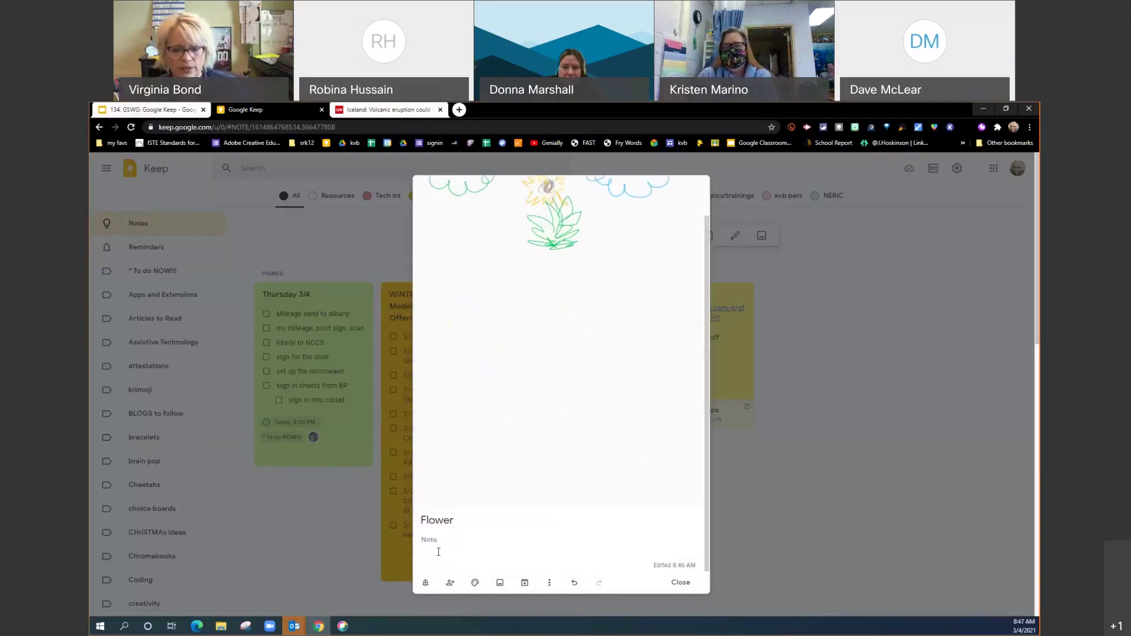
{"action": "scroll", "coordinate": [558, 447], "scroll_direction": "up", "scroll_amount": 1}
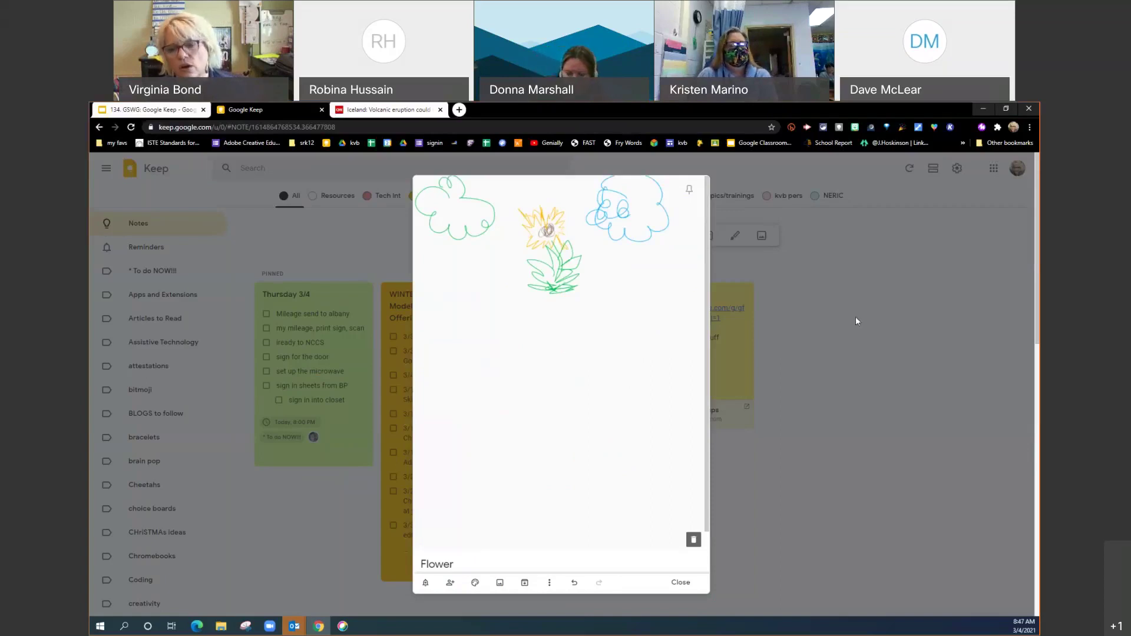
{"action": "left_click", "coordinate": [881, 451]}
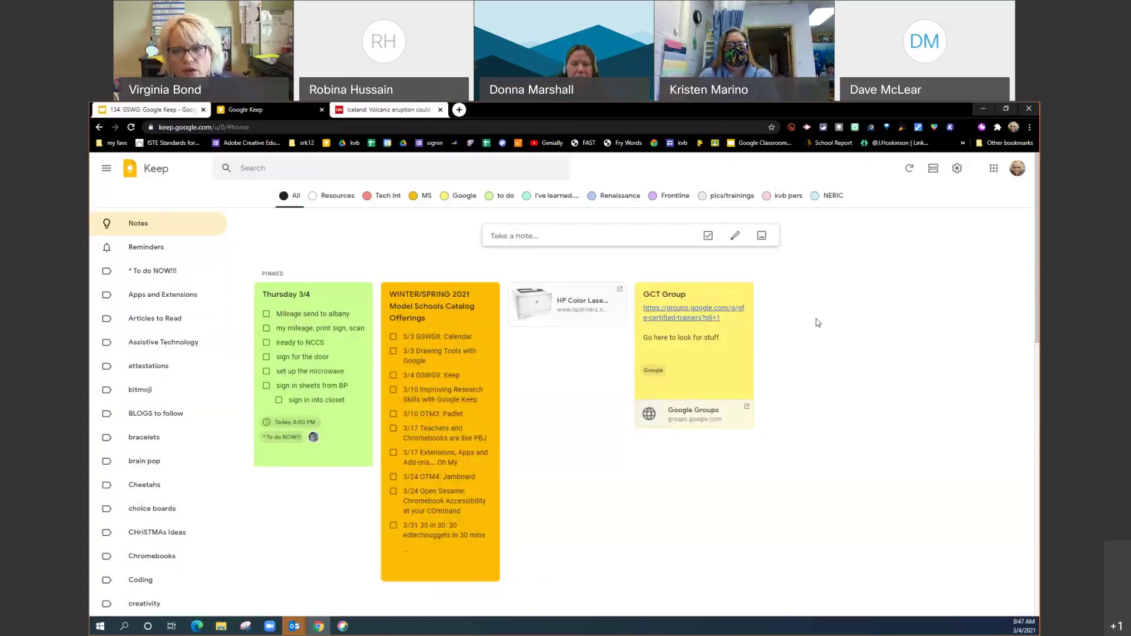
- Switch to the Google Slides presentation and add a new slide after the "They can write." slide
{"action": "key", "text": "ctrl+1"}
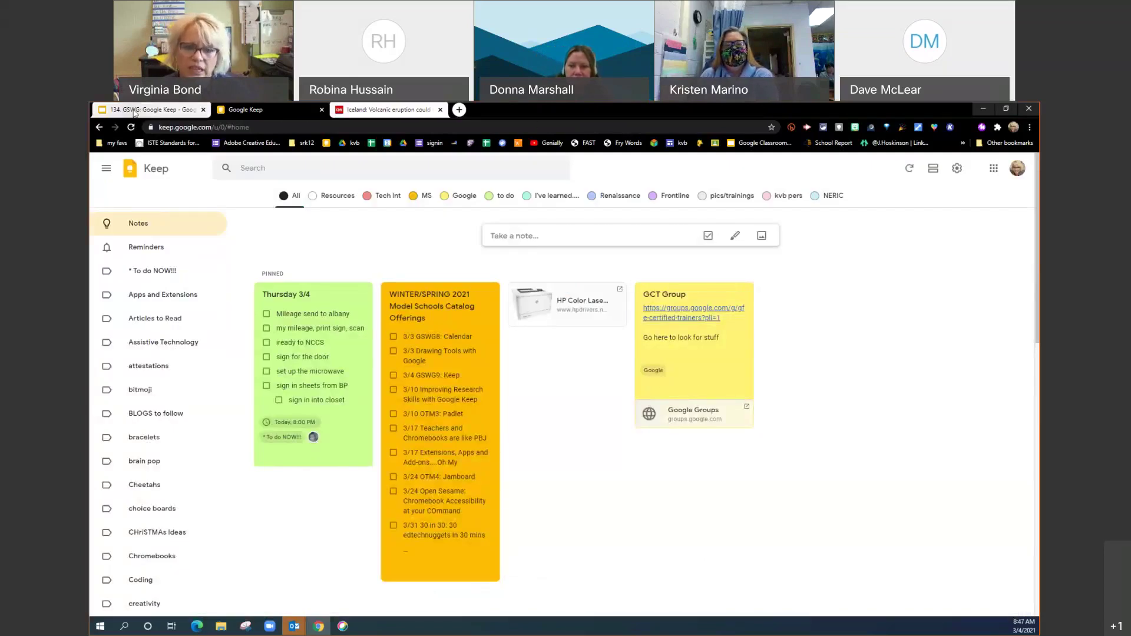
{"action": "scroll", "coordinate": [141, 330], "scroll_direction": "down", "scroll_amount": 5}
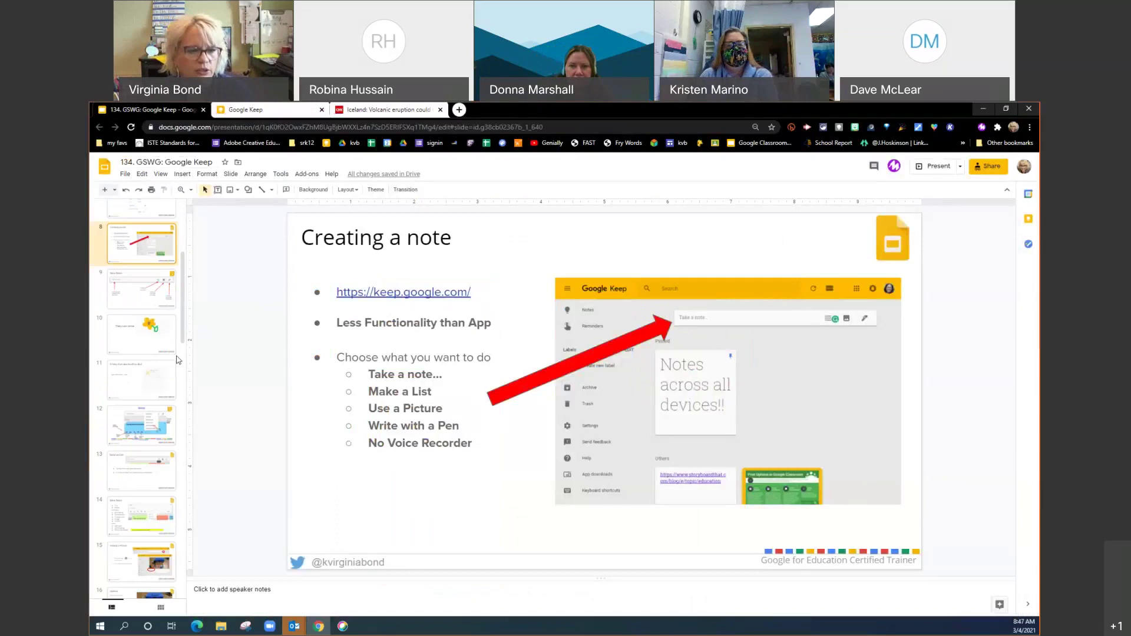
{"action": "left_click", "coordinate": [158, 242]}
{"action": "left_click", "coordinate": [495, 357]}
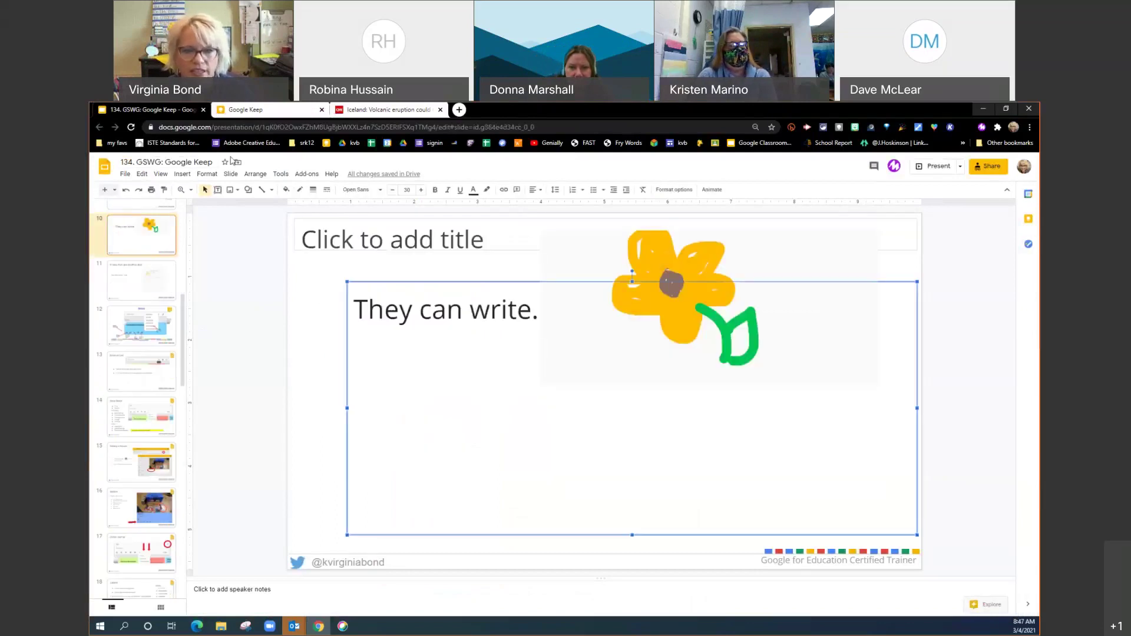
{"action": "left_click", "coordinate": [135, 248]}
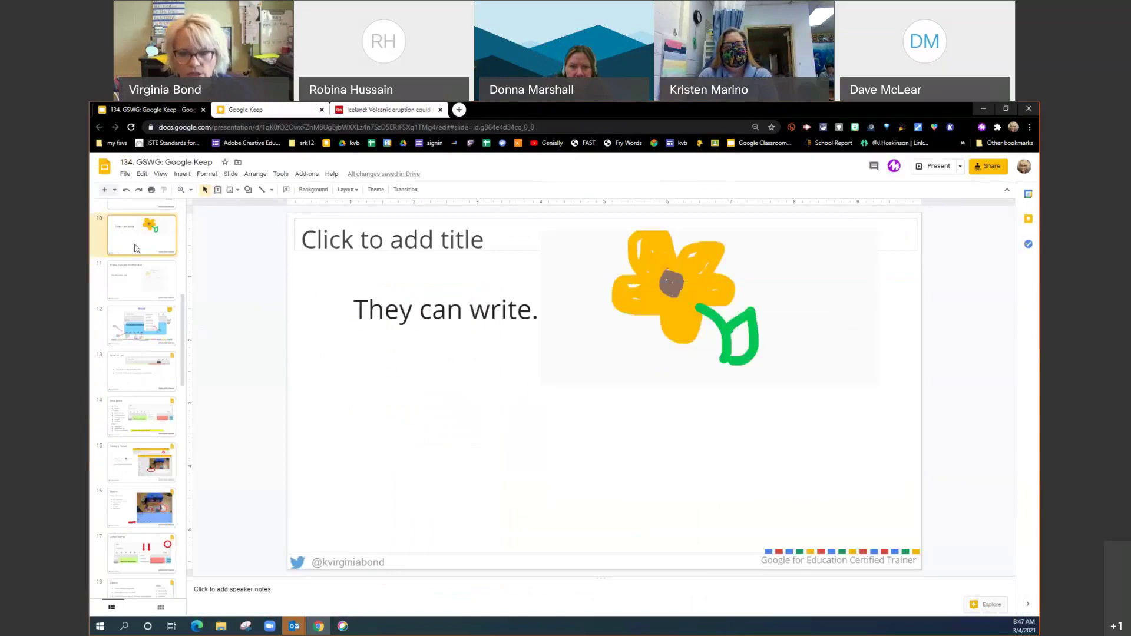
{"action": "key", "text": "ctrl+m"}
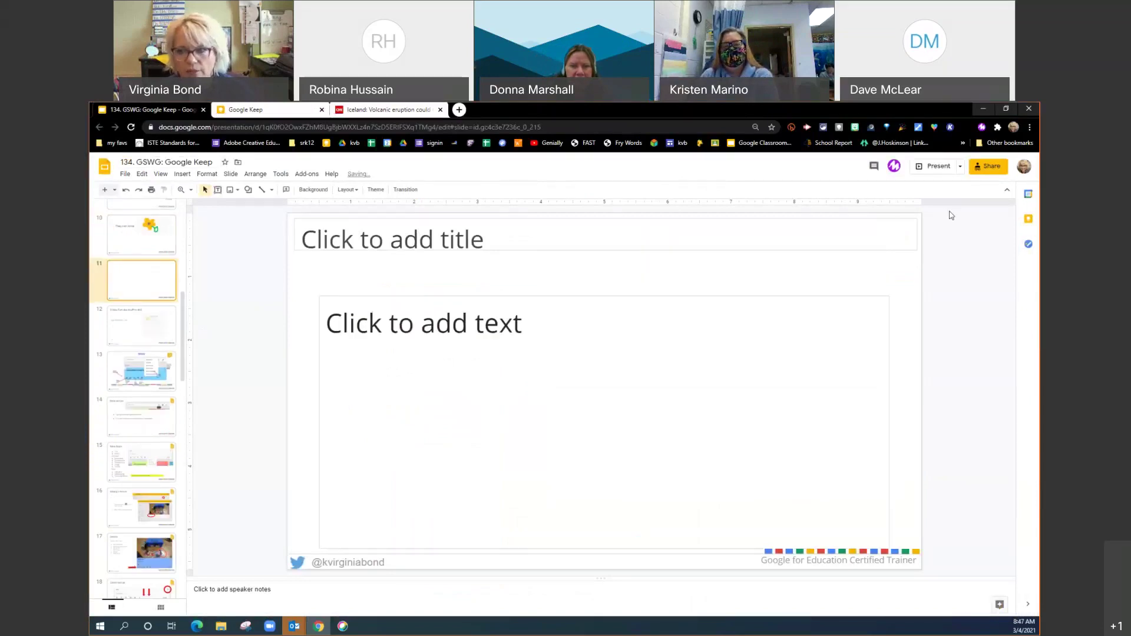
- Insert the Flower note from Keep into the new slide and delete the empty text placeholder
{"action": "left_click", "coordinate": [1028, 220]}
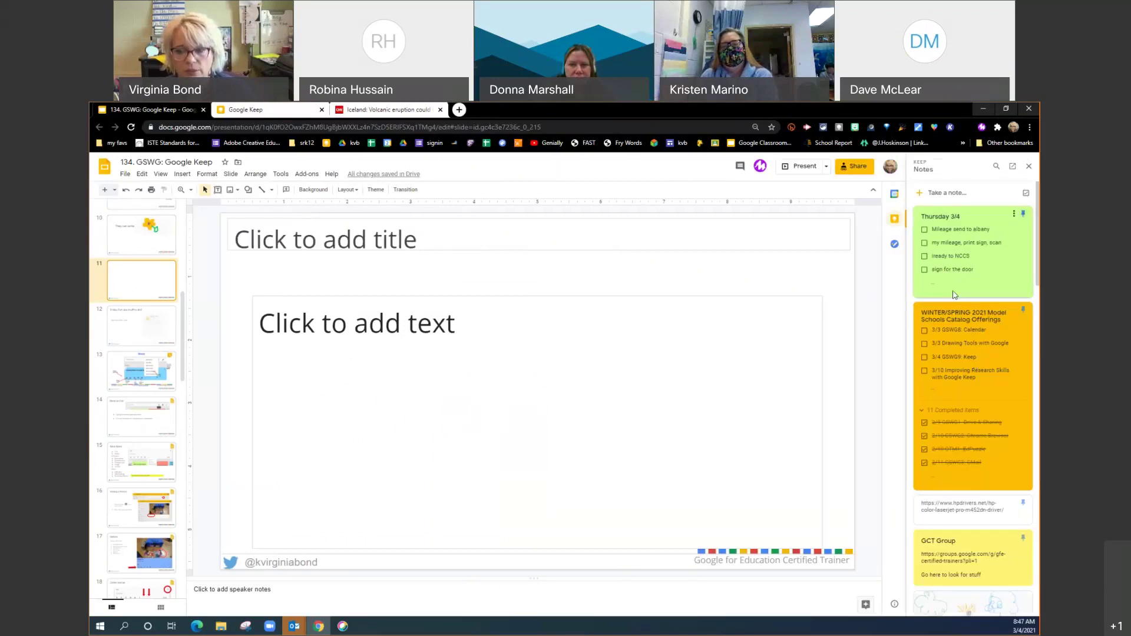
{"action": "scroll", "coordinate": [954, 294], "scroll_direction": "down", "scroll_amount": 3}
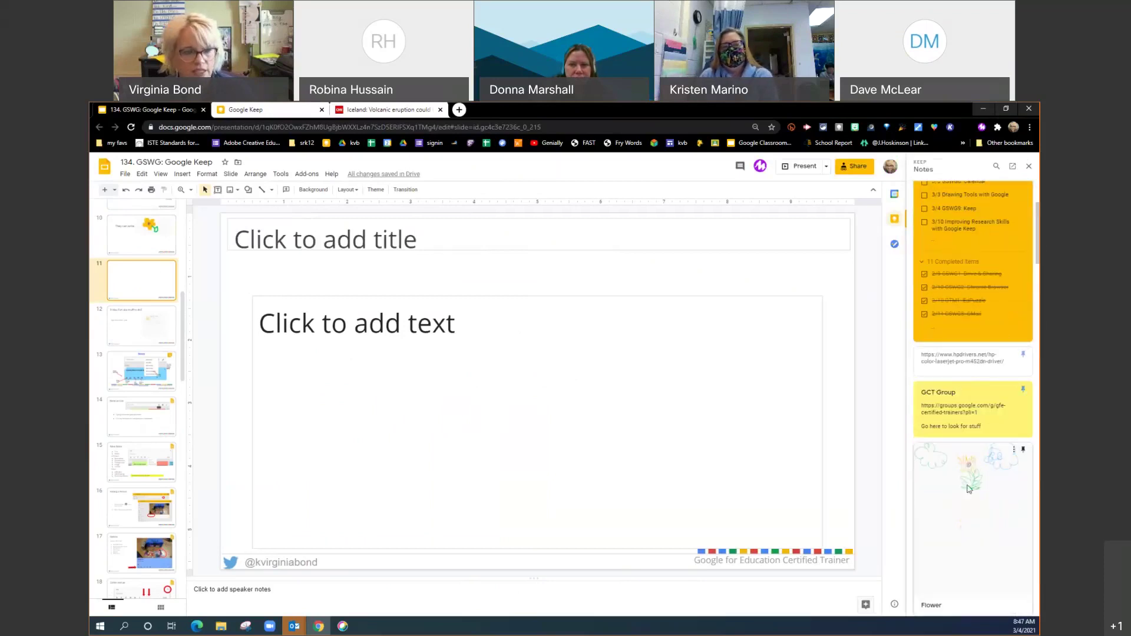
{"action": "left_click", "coordinate": [1014, 447]}
{"action": "left_click", "coordinate": [999, 450]}
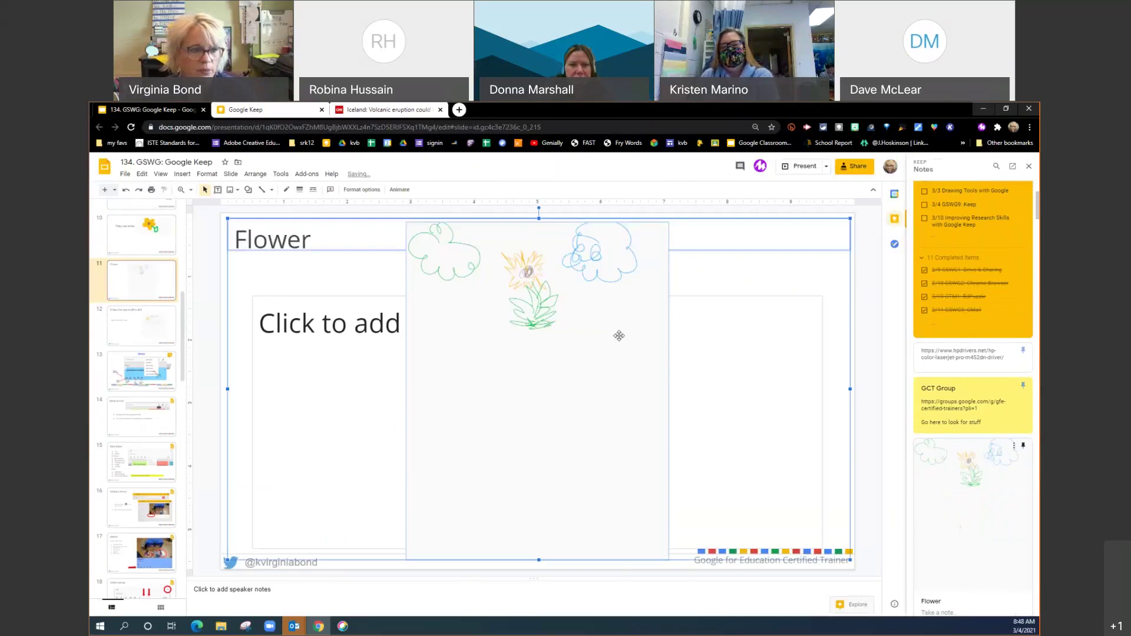
{"action": "left_click", "coordinate": [705, 296]}
{"action": "key", "text": "Delete"}
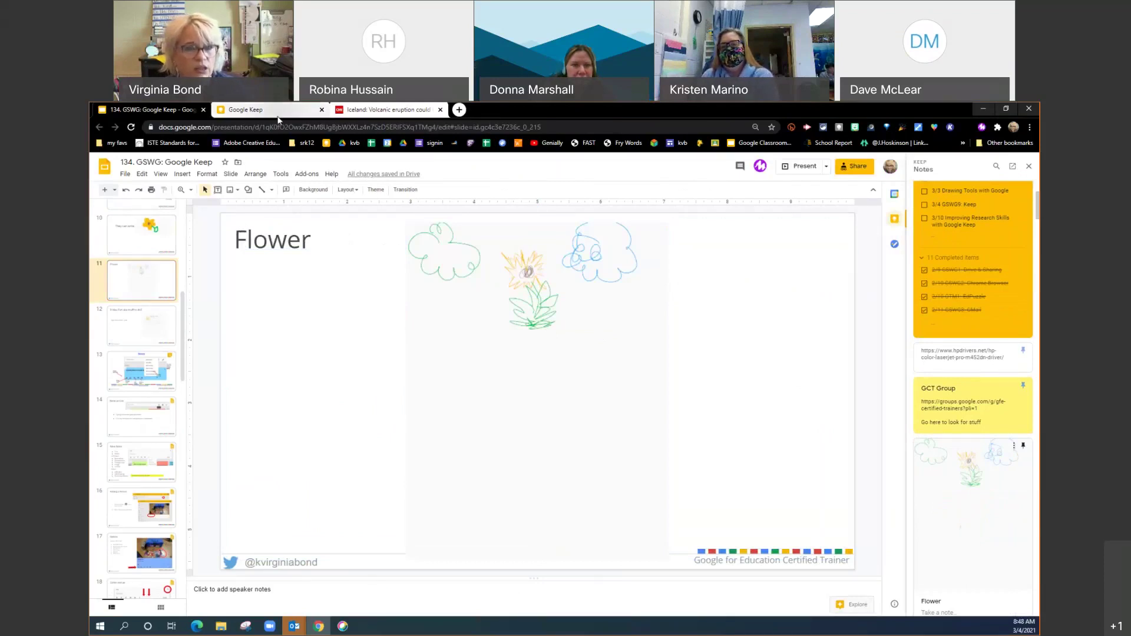
- Create a blank Google Docs document in a new tab with docs.new and show the Keep notes beside it
{"action": "left_click", "coordinate": [459, 110]}
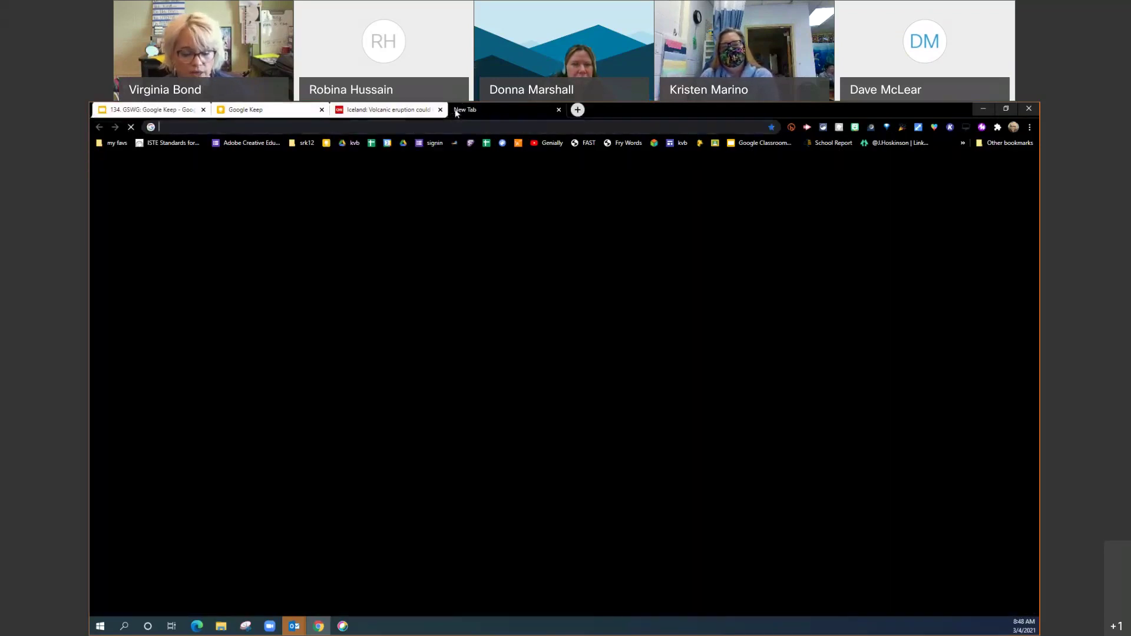
{"action": "type", "text": "docs.new"}
{"action": "key", "text": "Return"}
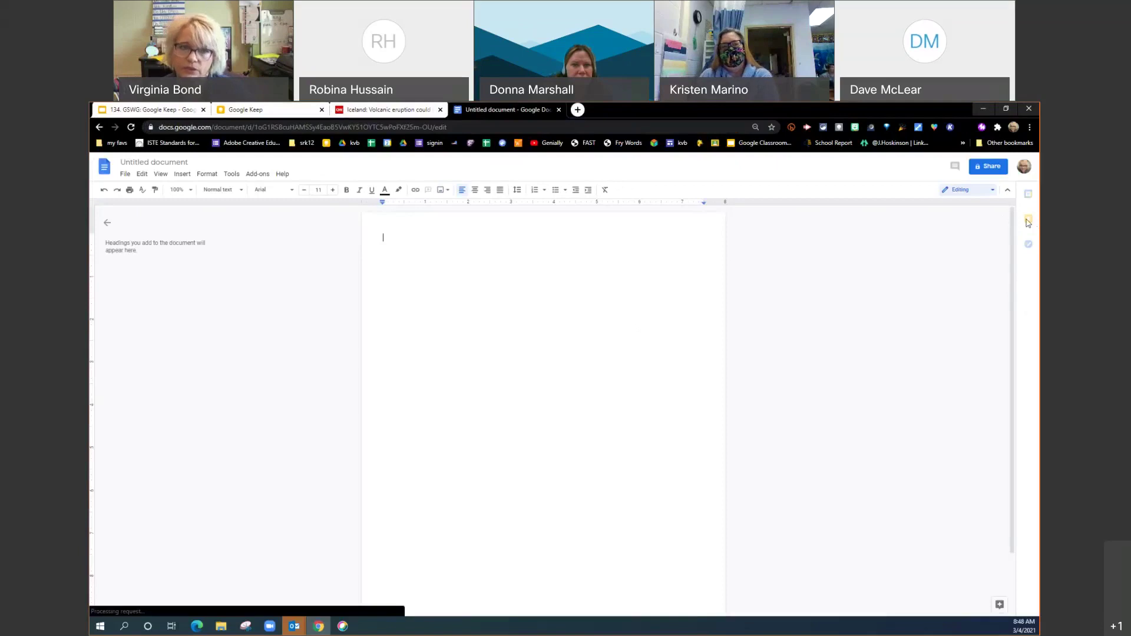
{"action": "left_click", "coordinate": [110, 229]}
{"action": "left_click", "coordinate": [1027, 219]}
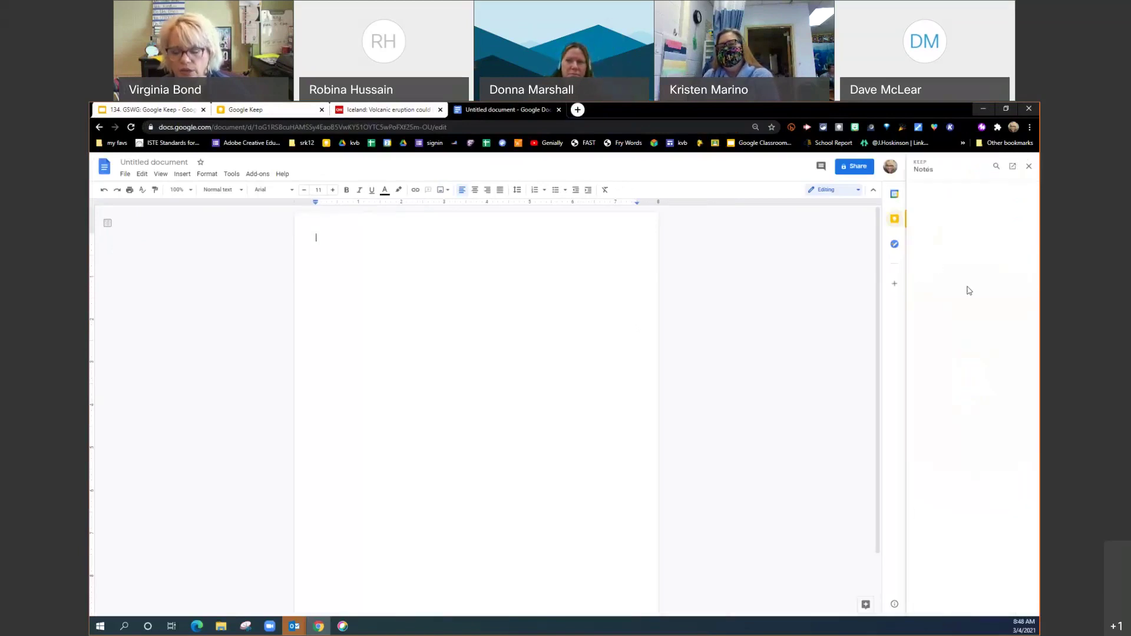
{"action": "scroll", "coordinate": [958, 374], "scroll_direction": "down", "scroll_amount": 1}
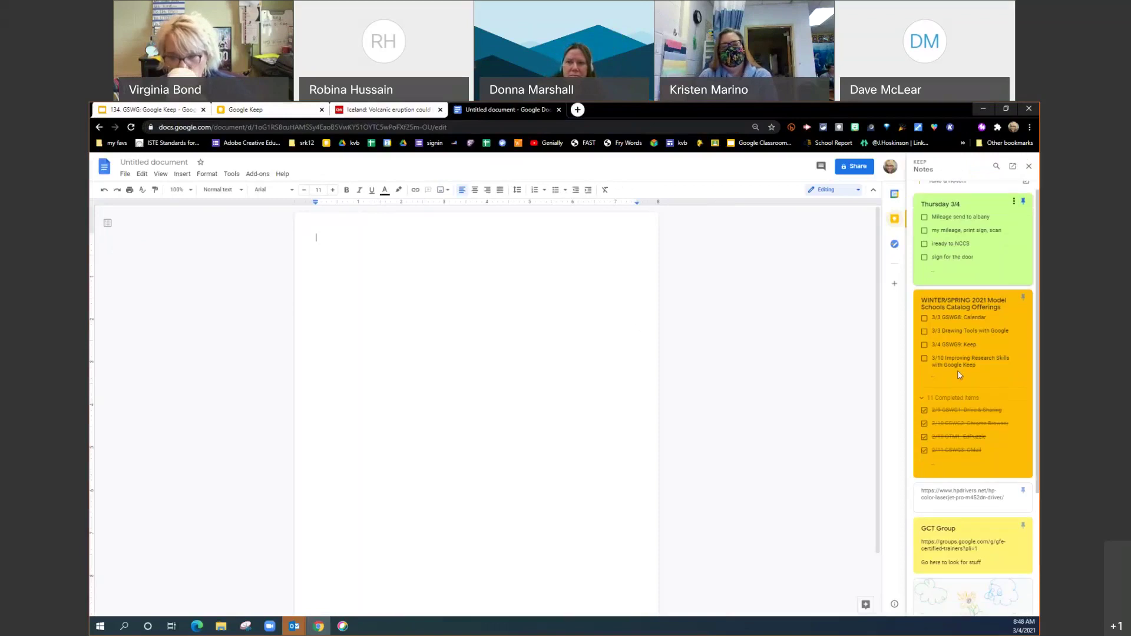
- Insert the Flower drawing note from Keep into the blank Google Docs document
{"action": "scroll", "coordinate": [958, 375], "scroll_direction": "down", "scroll_amount": 3}
{"action": "left_click", "coordinate": [971, 445]}
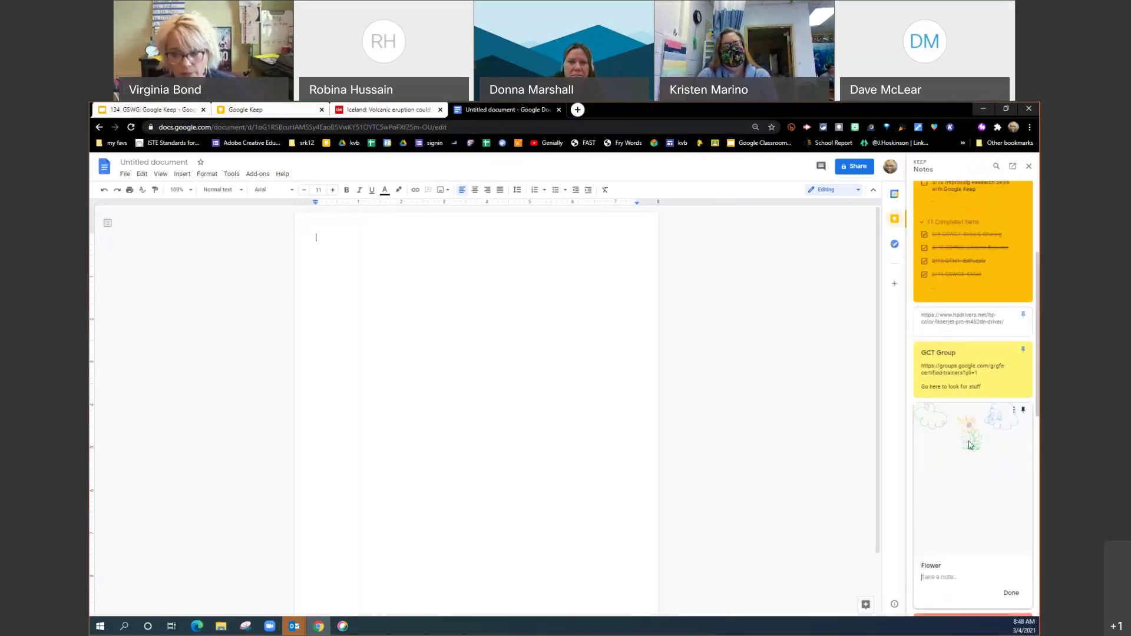
{"action": "left_click", "coordinate": [1014, 414]}
{"action": "left_click", "coordinate": [996, 417]}
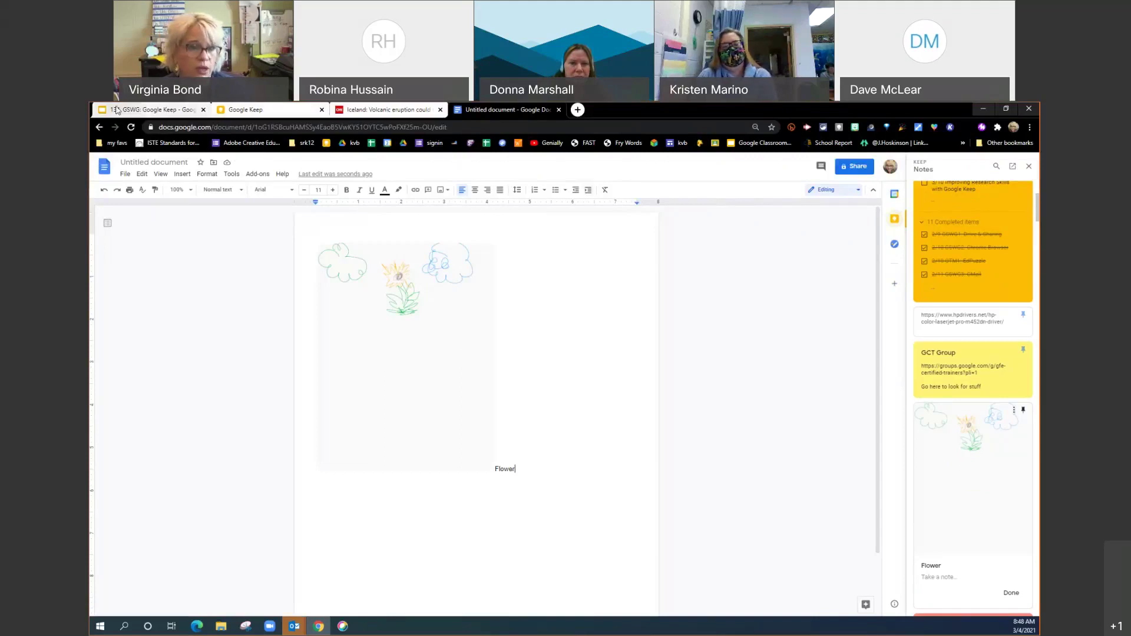
- Switch to Google Keep, open the Flower note to view its additional note actions, and close it without changes
{"action": "left_click", "coordinate": [231, 110]}
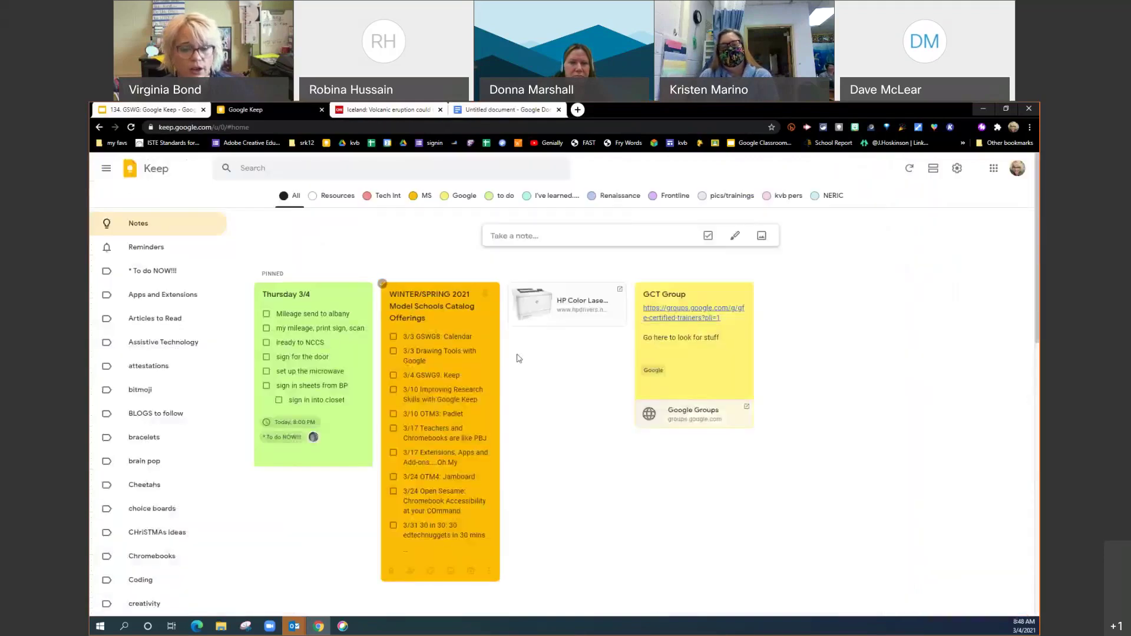
{"action": "scroll", "coordinate": [507, 412], "scroll_direction": "down", "scroll_amount": 3}
{"action": "scroll", "coordinate": [508, 423], "scroll_direction": "down", "scroll_amount": 1}
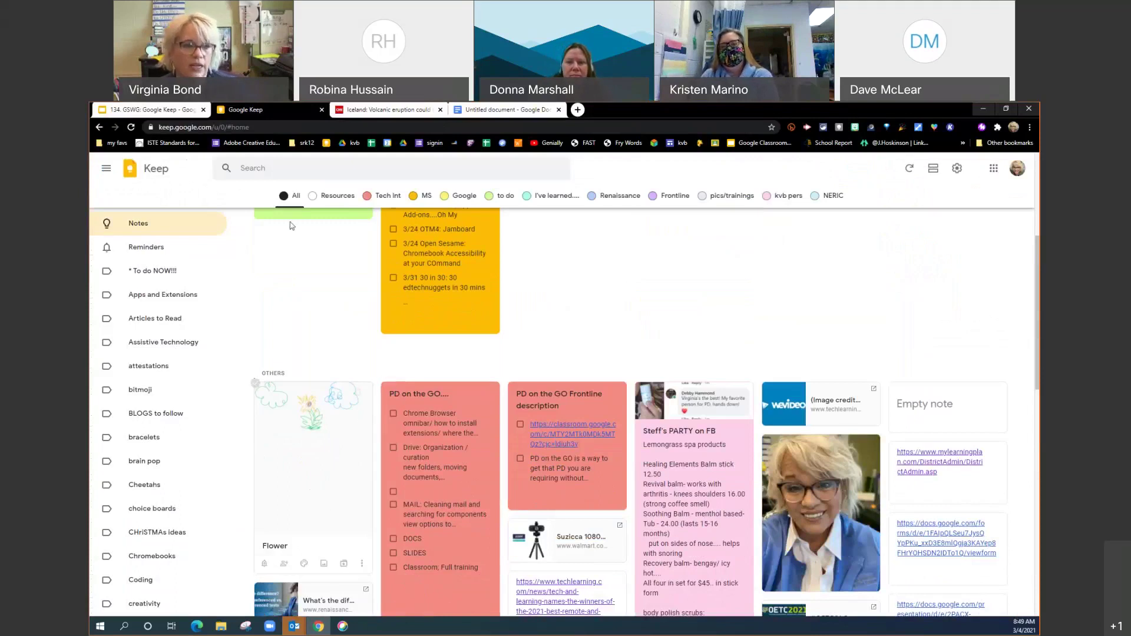
{"action": "scroll", "coordinate": [634, 356], "scroll_direction": "up", "scroll_amount": 3}
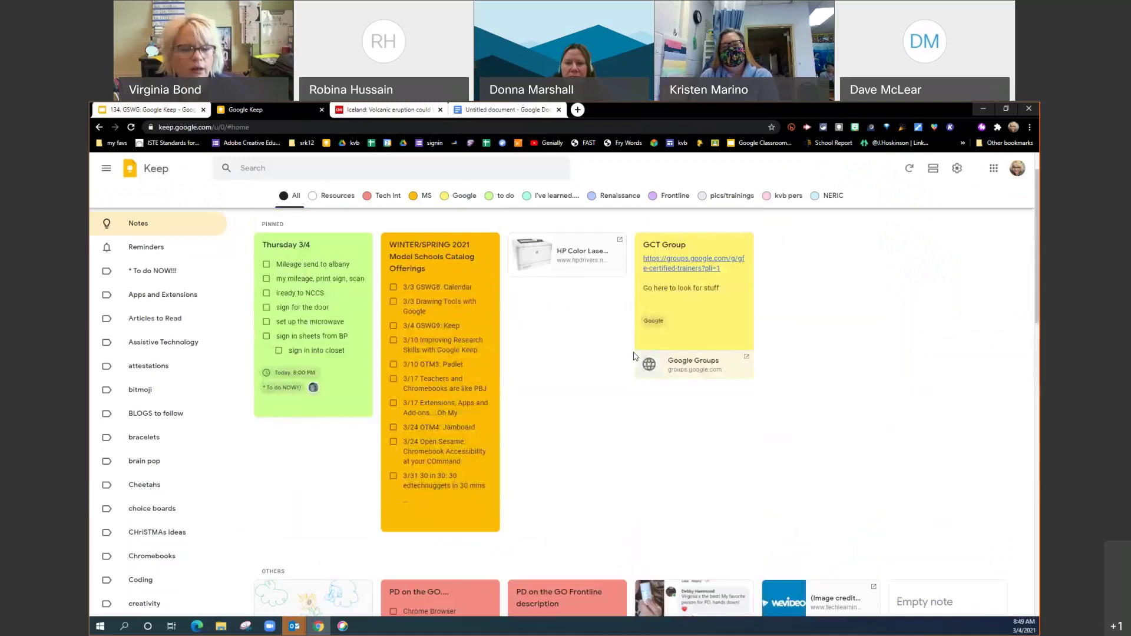
{"action": "scroll", "coordinate": [318, 510], "scroll_direction": "down", "scroll_amount": 3}
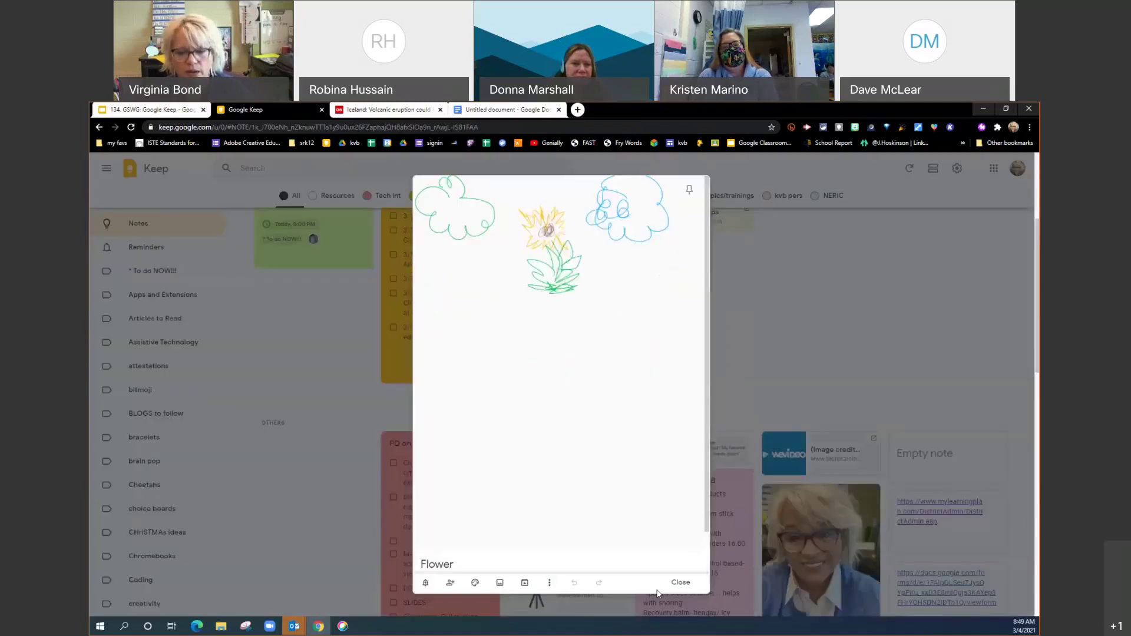
{"action": "left_click", "coordinate": [763, 327]}
{"action": "left_click", "coordinate": [343, 510]}
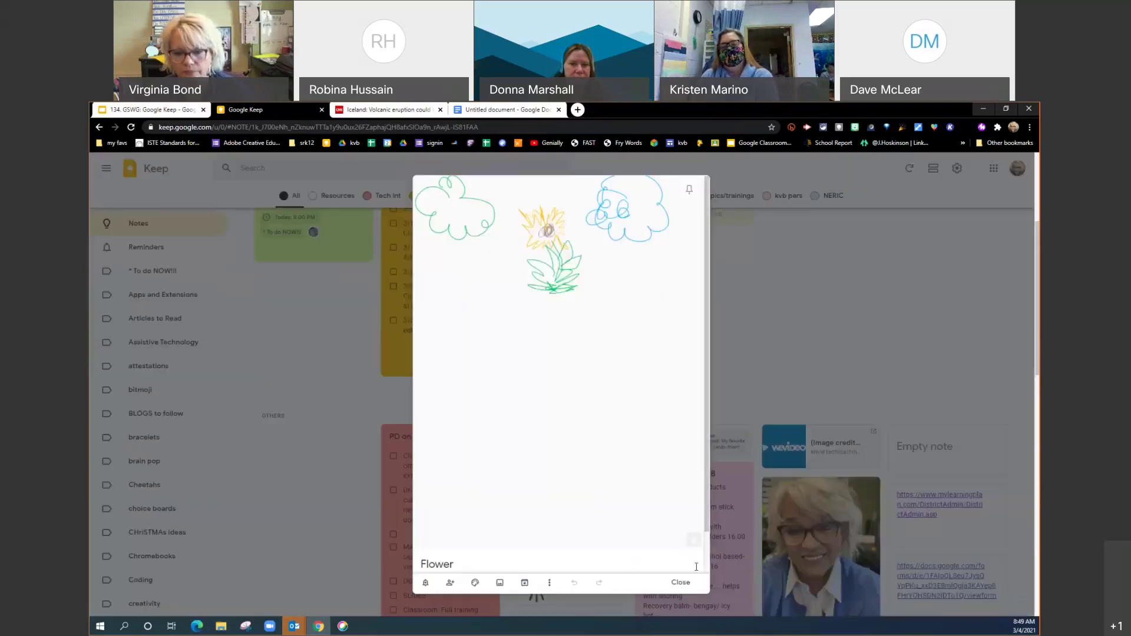
{"action": "scroll", "coordinate": [706, 548], "scroll_direction": "down", "scroll_amount": 1}
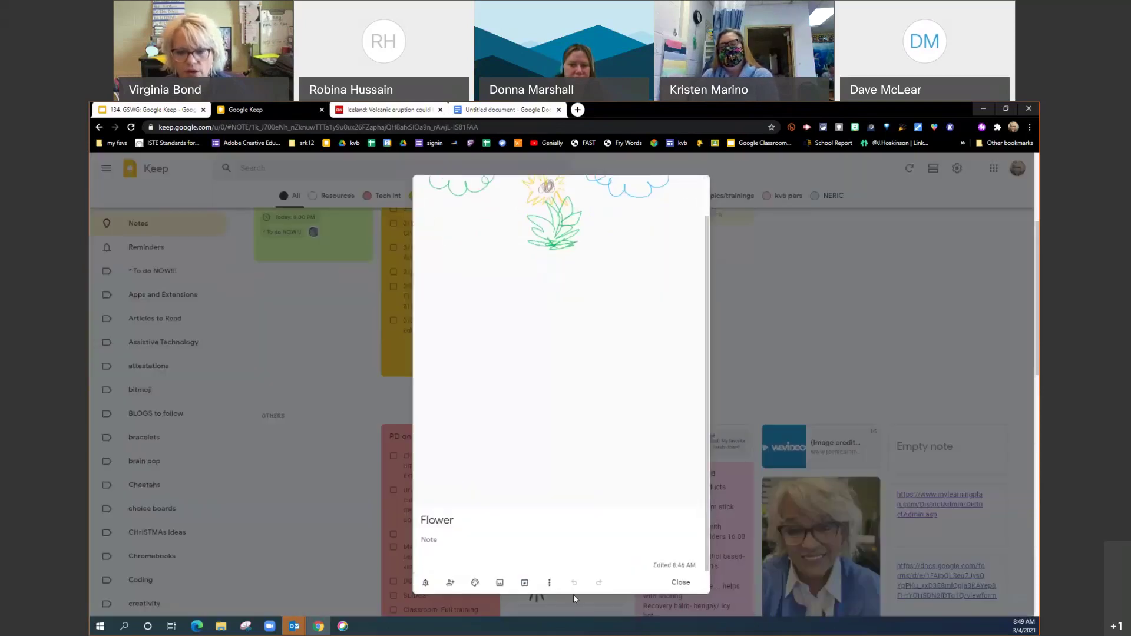
{"action": "left_click", "coordinate": [549, 583]}
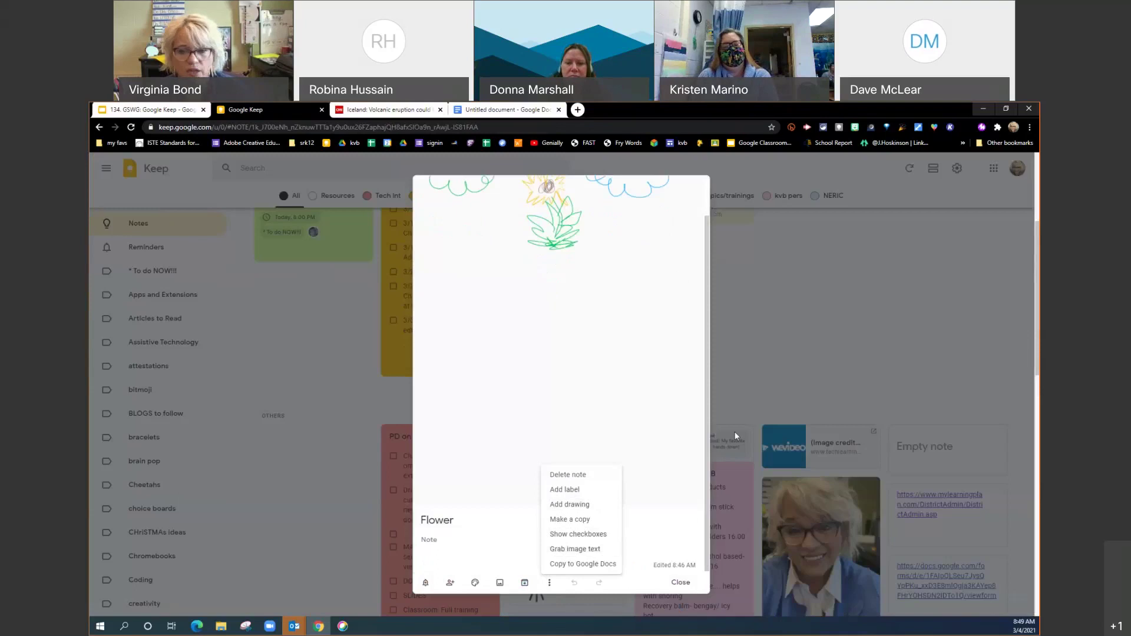
{"action": "left_click", "coordinate": [816, 372]}
{"action": "left_click", "coordinate": [817, 371]}
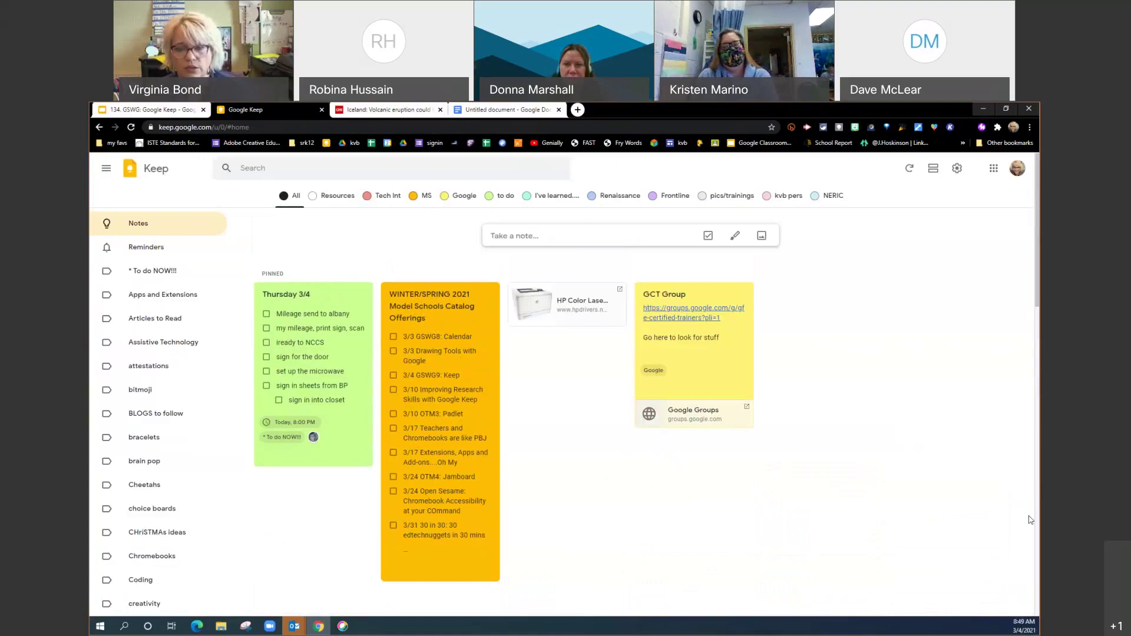
- Refresh the notes and archive the portrait photo note in the unpinned notes
{"action": "scroll", "coordinate": [1027, 517], "scroll_direction": "down", "scroll_amount": 6}
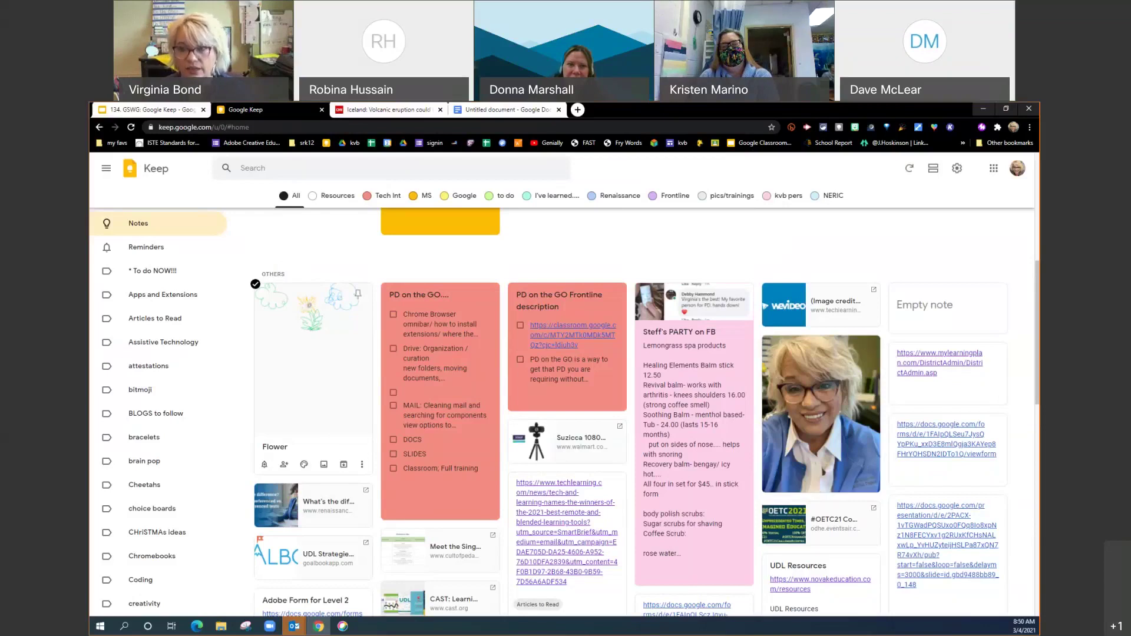
{"action": "left_click", "coordinate": [911, 169]}
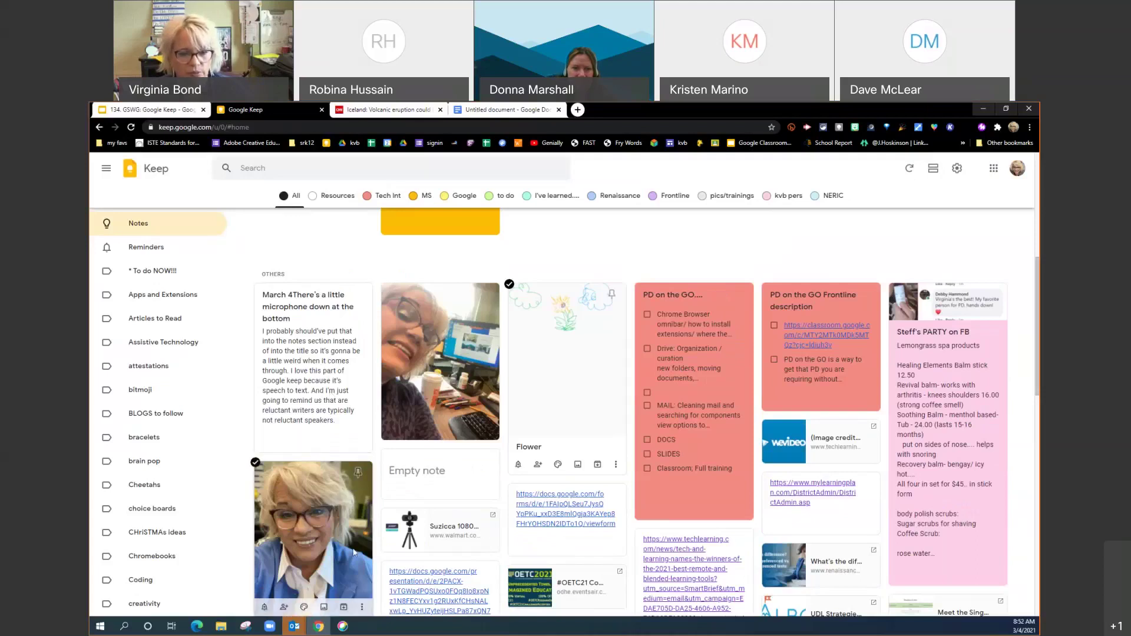
{"action": "left_click", "coordinate": [343, 606]}
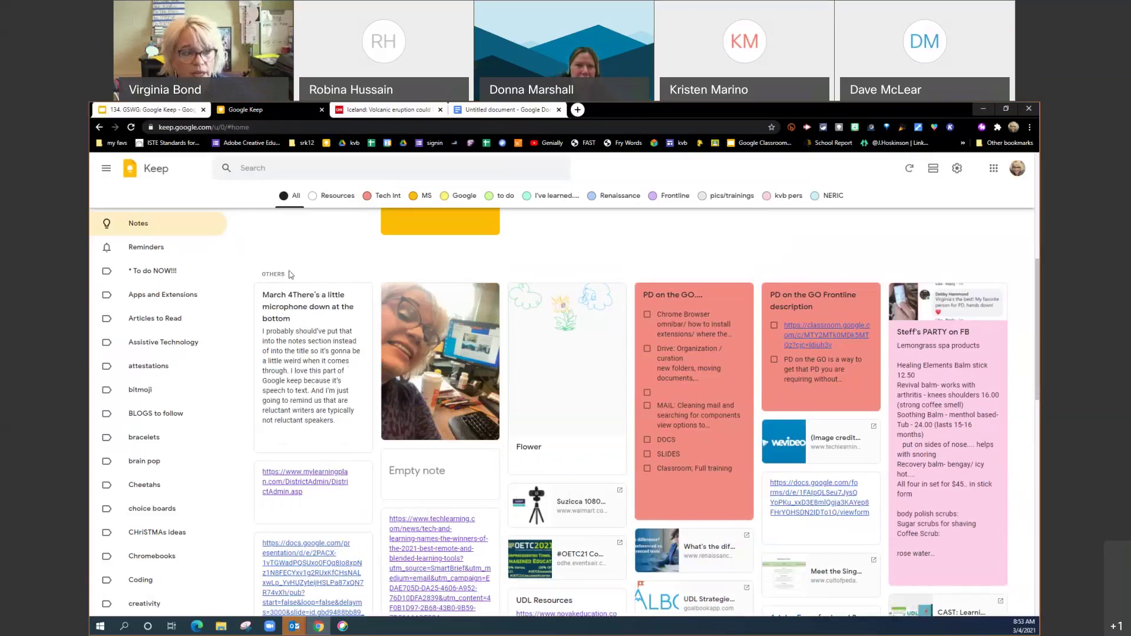
{"action": "mouse_move", "coordinate": [256, 284]}
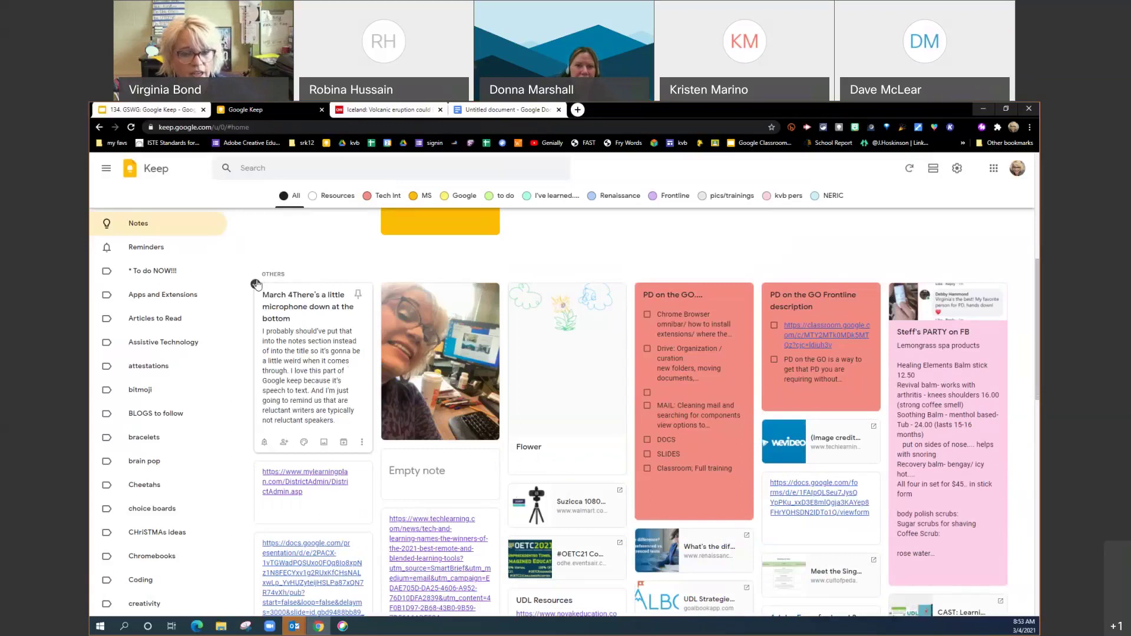
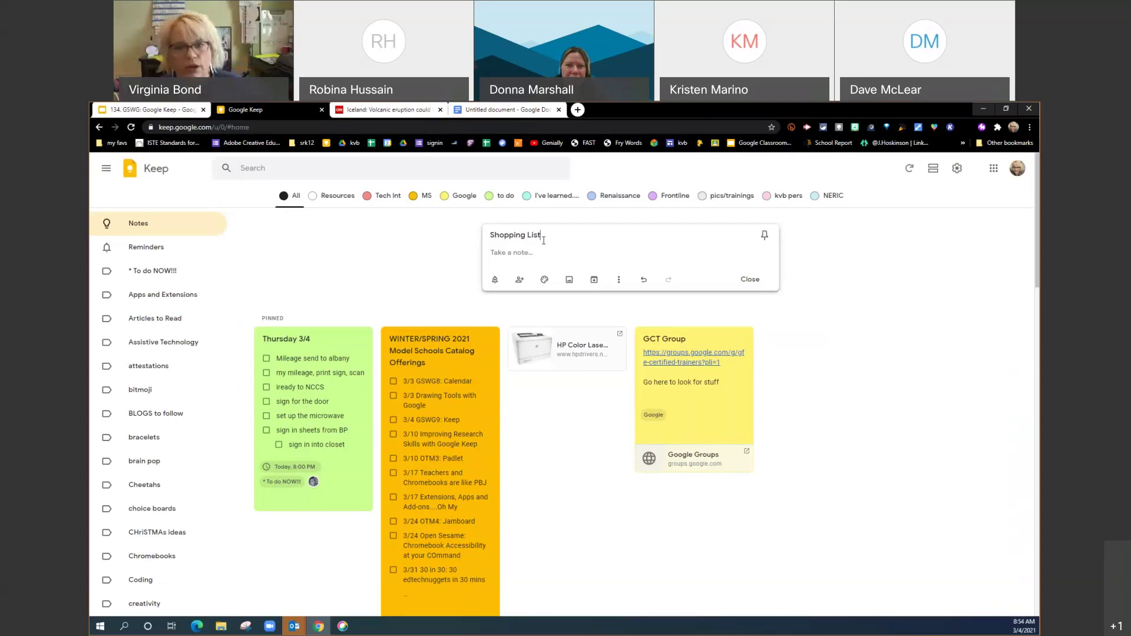
- Turn the new Shopping List note into a checklist and add the items "almond milk" and "face wipes"
{"action": "left_click", "coordinate": [497, 251]}
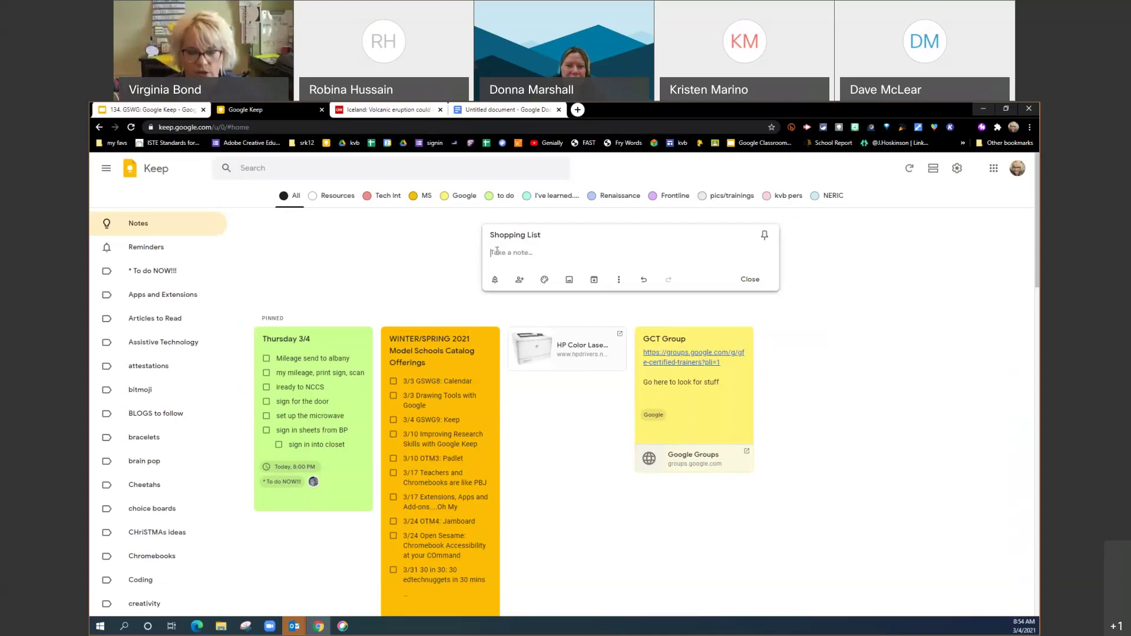
{"action": "left_click", "coordinate": [618, 279]}
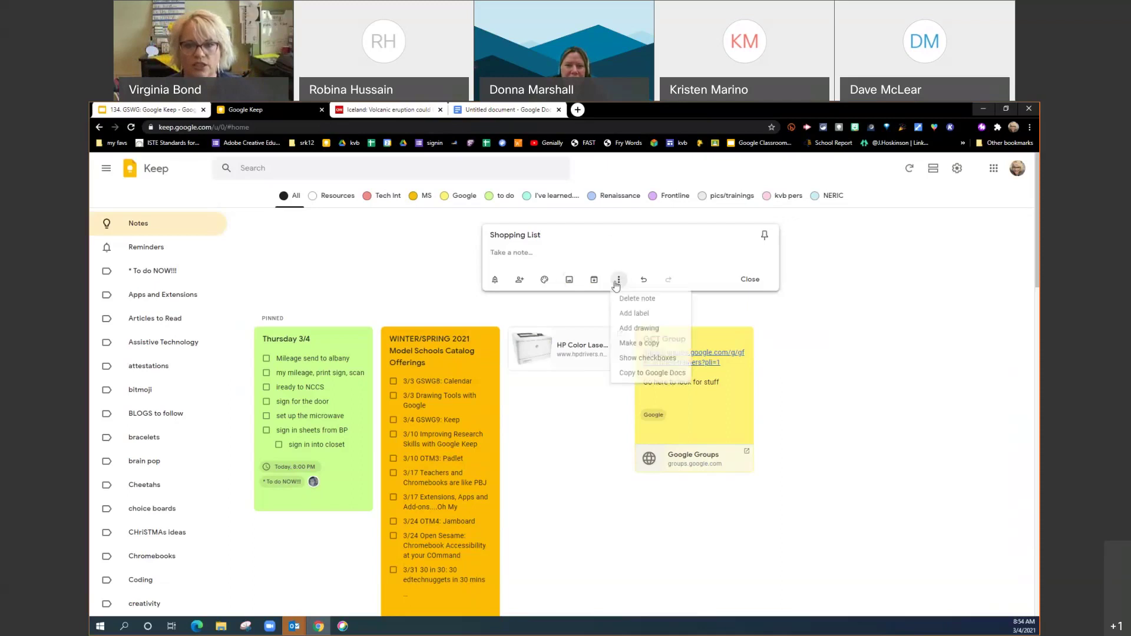
{"action": "left_click", "coordinate": [641, 356]}
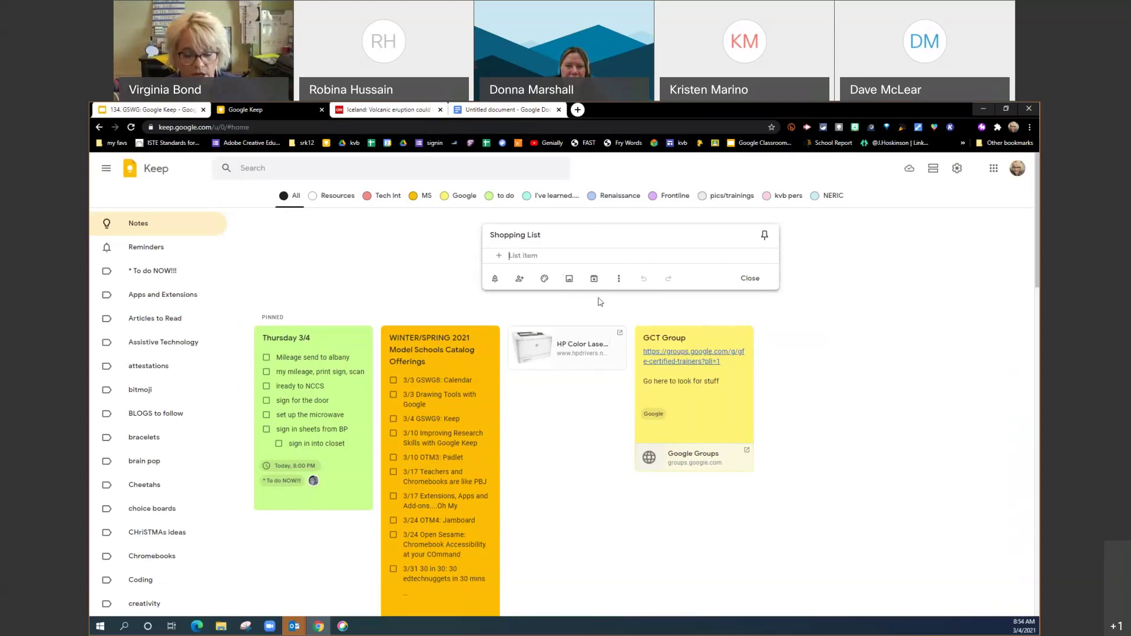
{"action": "type", "text": "almond mile"}
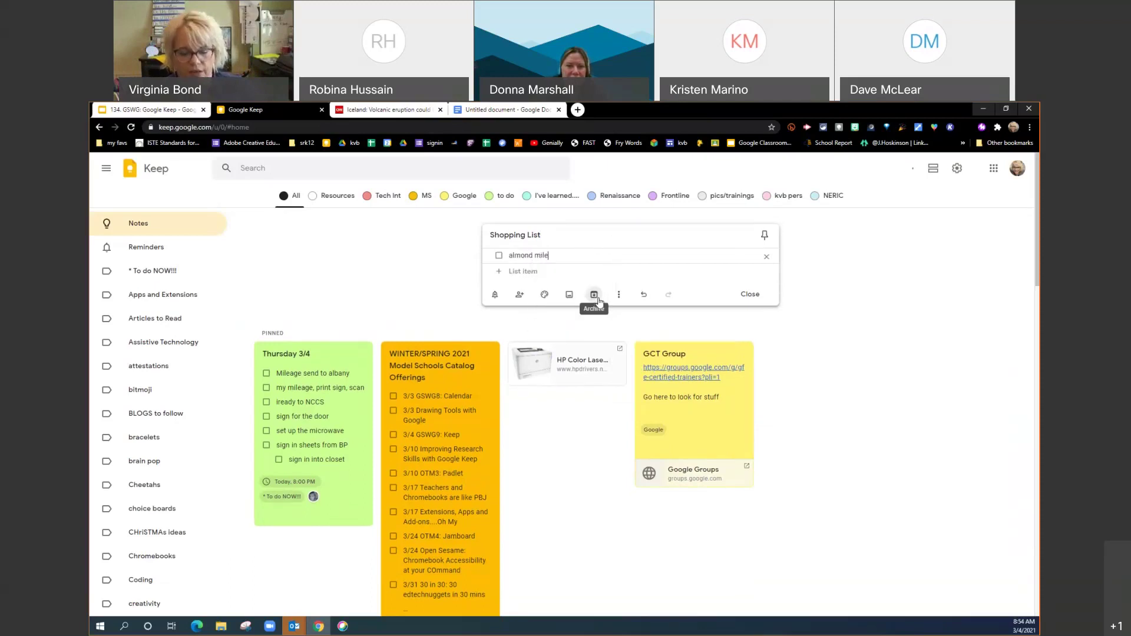
{"action": "key", "text": "BackSpace"}
{"action": "type", "text": "k"}
{"action": "key", "text": "Return"}
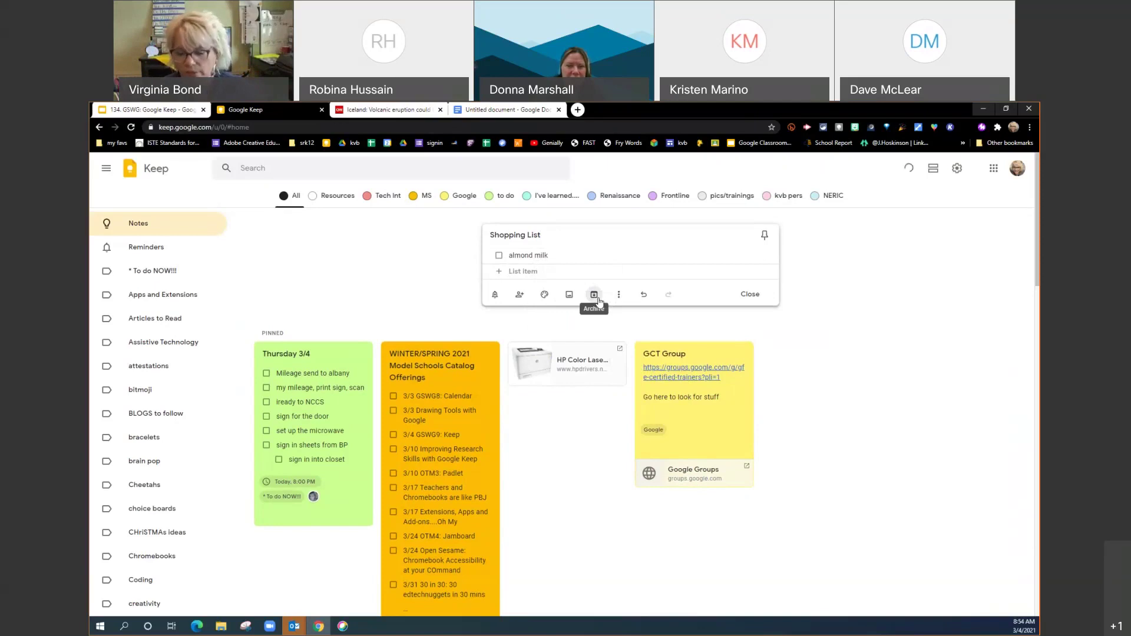
{"action": "type", "text": "face"}
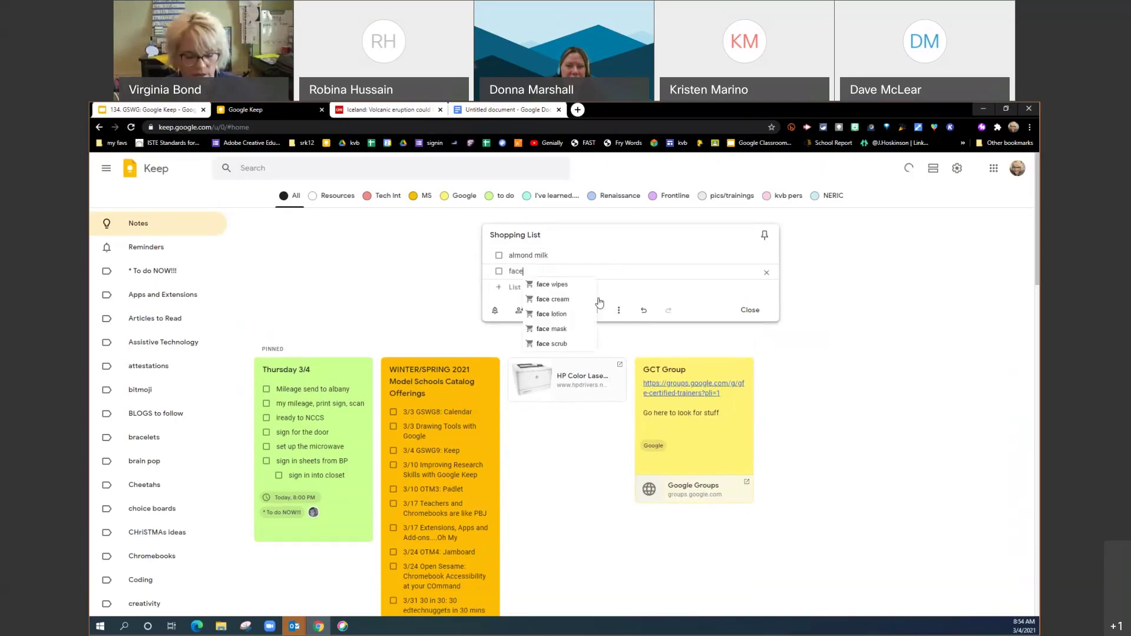
{"action": "type", "text": " wipes"}
{"action": "key", "text": "Return"}
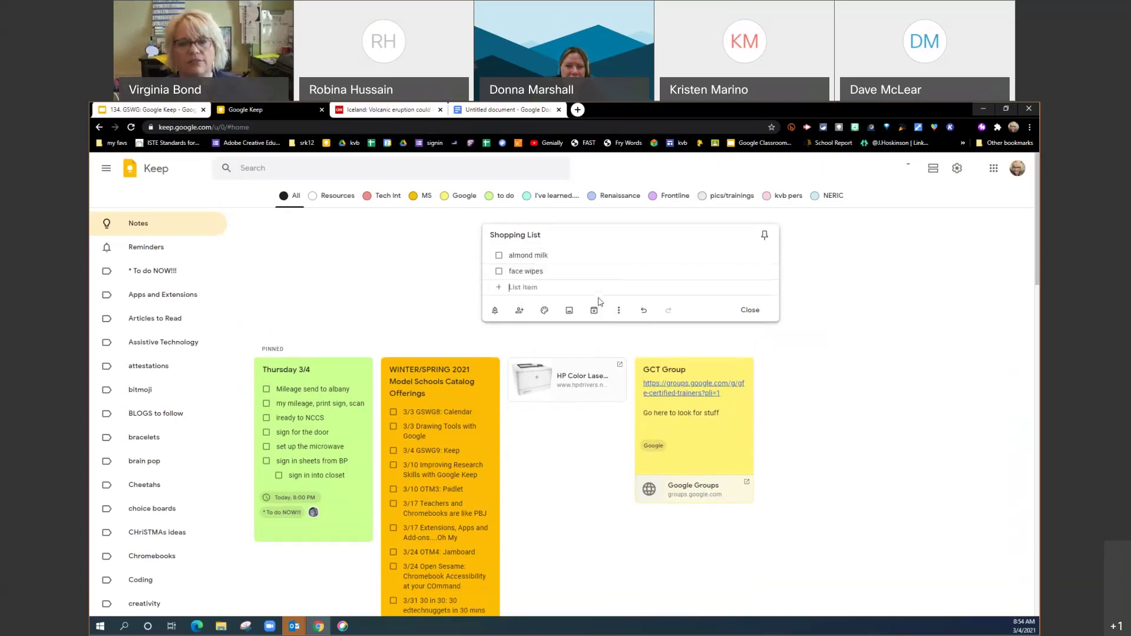
- Add the items "cat food" and "yogurt...look for sale" to the Shopping List
{"action": "type", "text": "cat food"}
{"action": "key", "text": "Return"}
{"action": "type", "text": "yogu"}
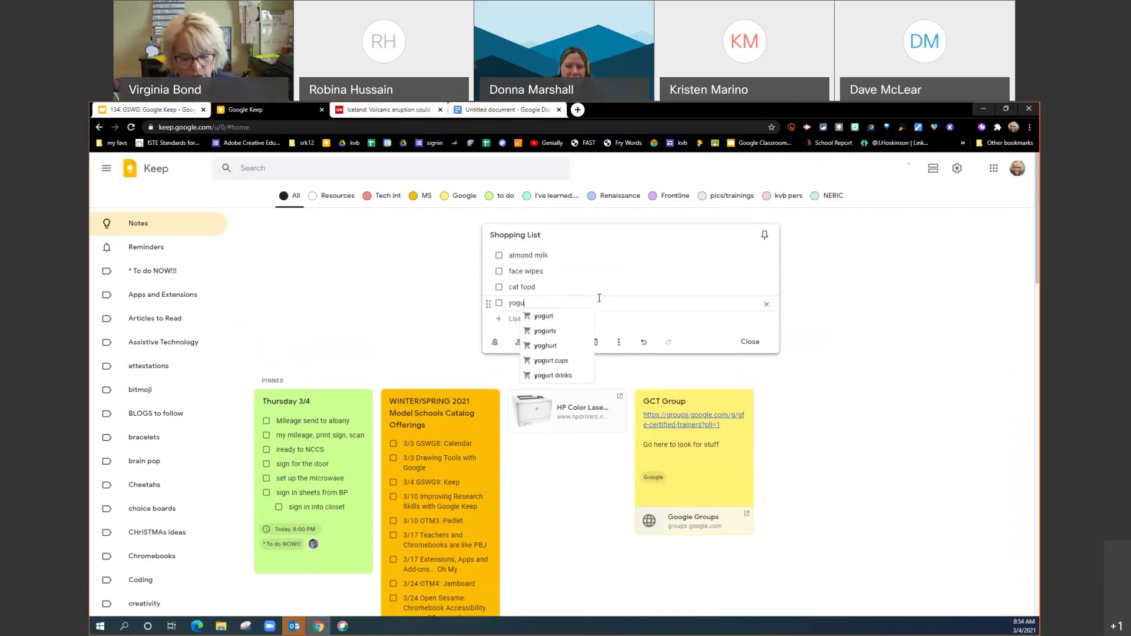
{"action": "type", "text": "rt...lookf ro"}
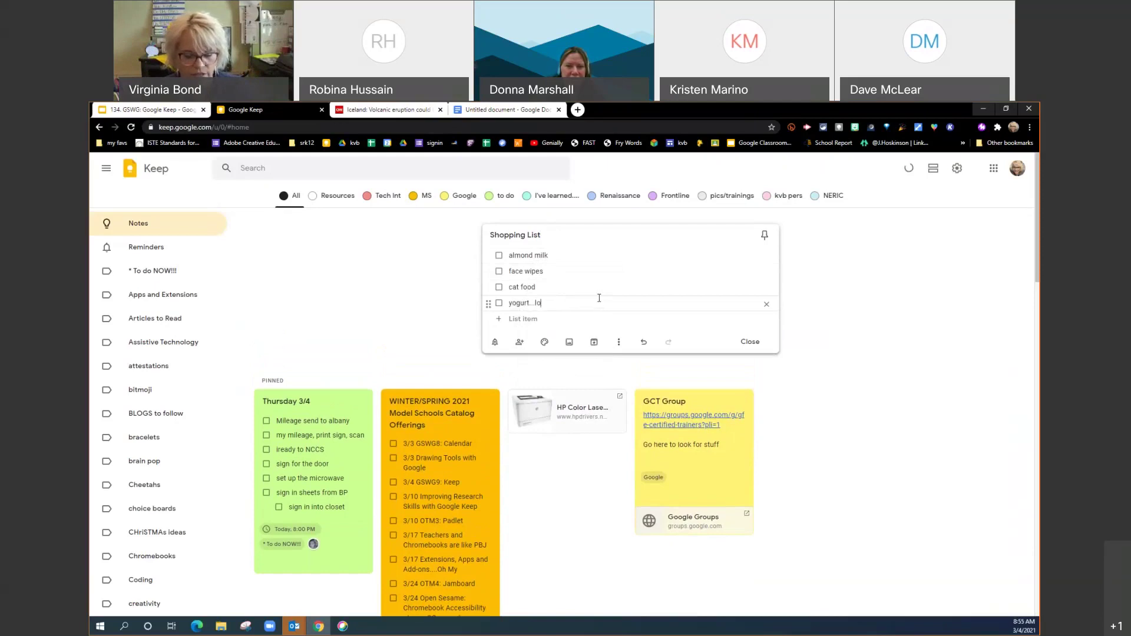
{"action": "key", "text": "BackSpace"}
{"action": "key", "text": "BackSpace"}
{"action": "key", "text": "BackSpace"}
{"action": "key", "text": "BackSpace"}
{"action": "key", "text": "BackSpace"}
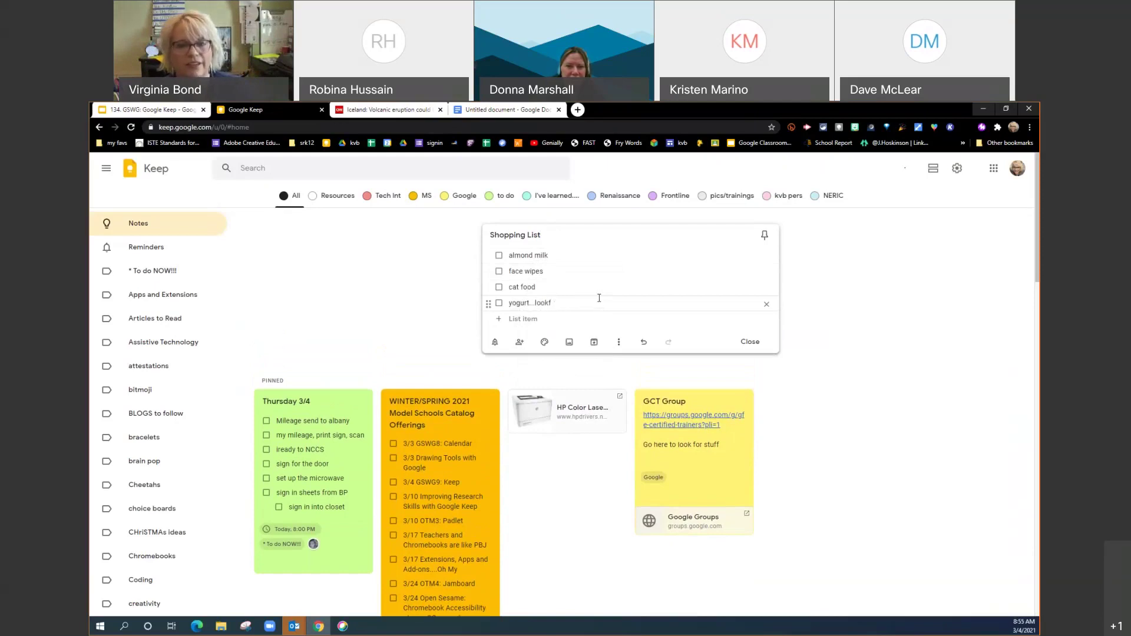
{"action": "type", "text": "for sale"}
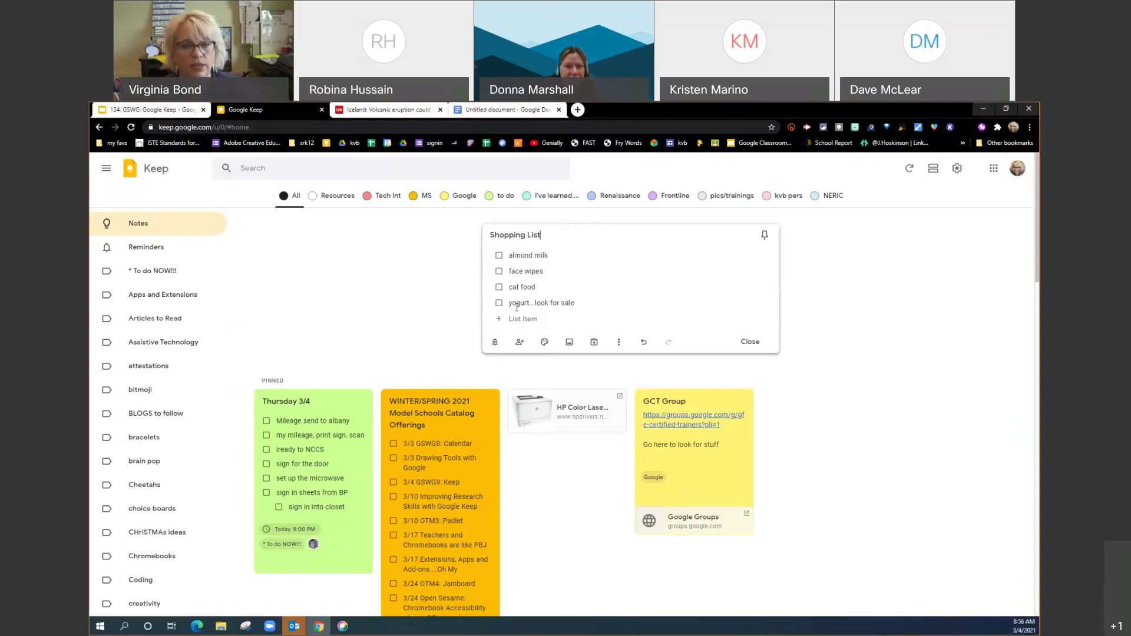
- Mark all four Shopping List items as completed
{"action": "left_click", "coordinate": [499, 303]}
{"action": "left_click", "coordinate": [499, 286]}
{"action": "left_click", "coordinate": [499, 271]}
{"action": "left_click", "coordinate": [499, 256]}
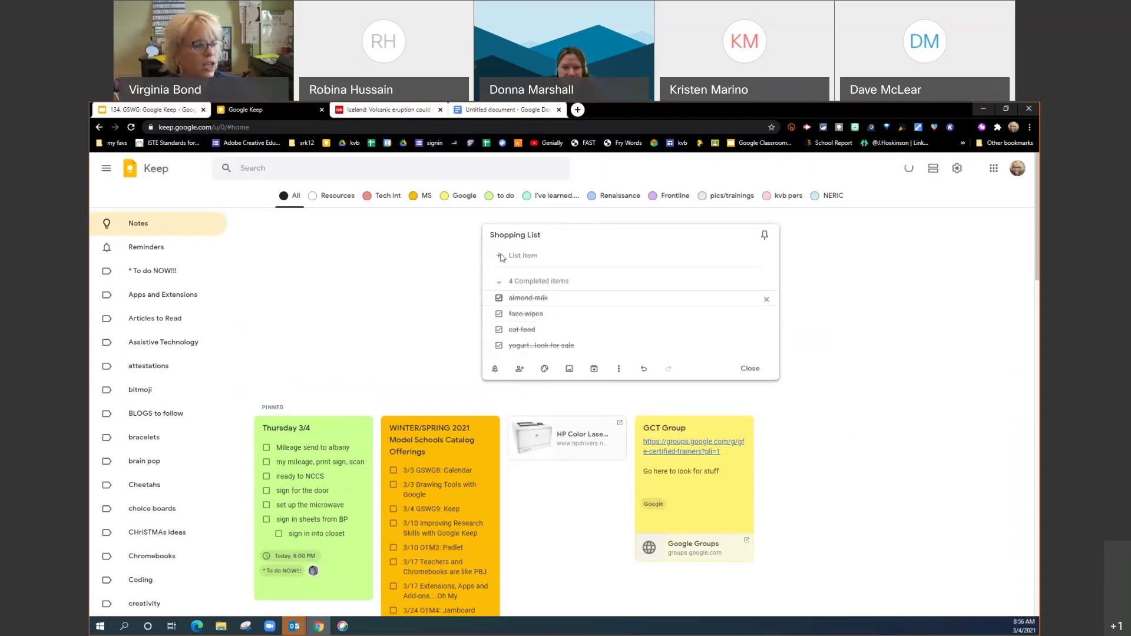
- Make a copy of the pinned Thursday 3/4 checklist note and find the copy among the unpinned notes
{"action": "mouse_move", "coordinate": [558, 448]}
{"action": "scroll", "coordinate": [600, 437], "scroll_direction": "down", "scroll_amount": 7}
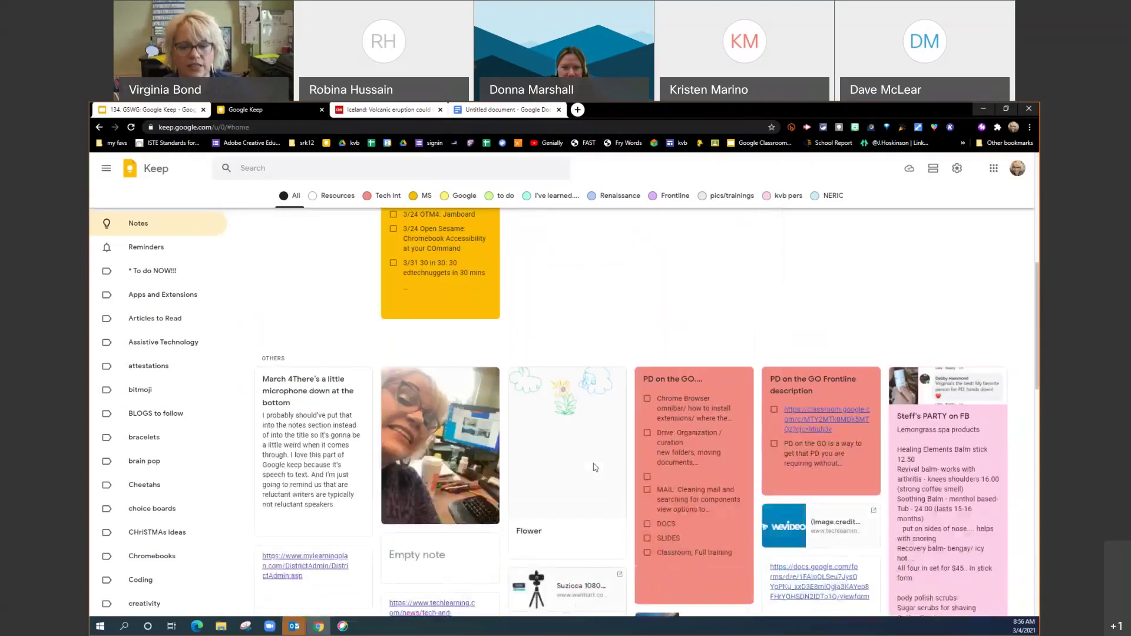
{"action": "scroll", "coordinate": [593, 467], "scroll_direction": "up", "scroll_amount": 4}
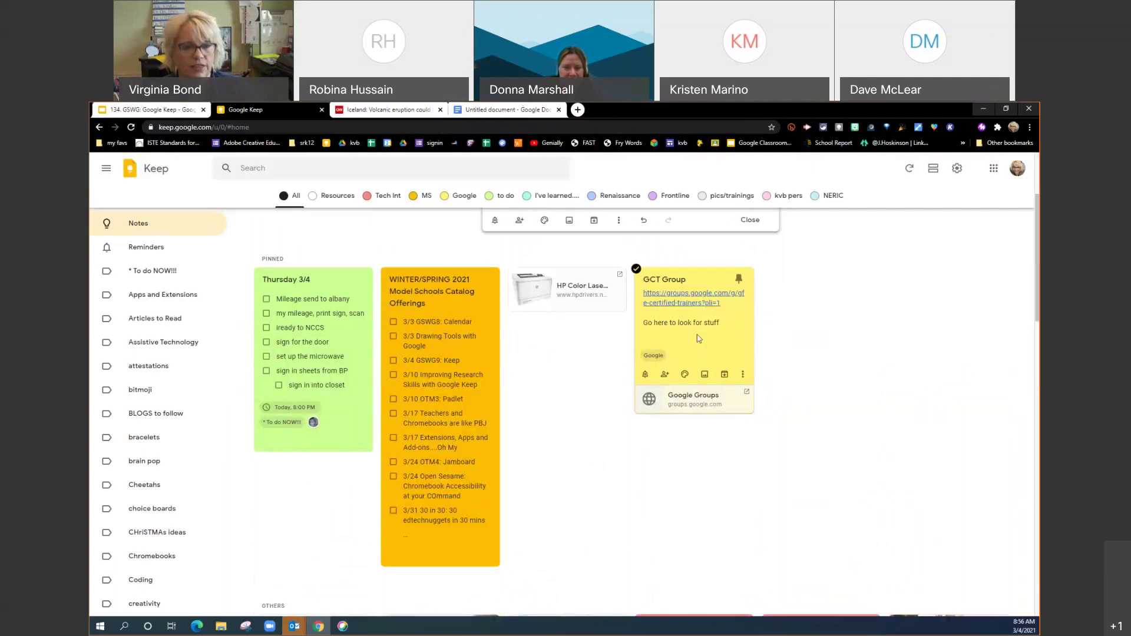
{"action": "scroll", "coordinate": [498, 440], "scroll_direction": "down", "scroll_amount": 1}
{"action": "scroll", "coordinate": [499, 440], "scroll_direction": "down", "scroll_amount": 3}
{"action": "scroll", "coordinate": [354, 471], "scroll_direction": "up", "scroll_amount": 5}
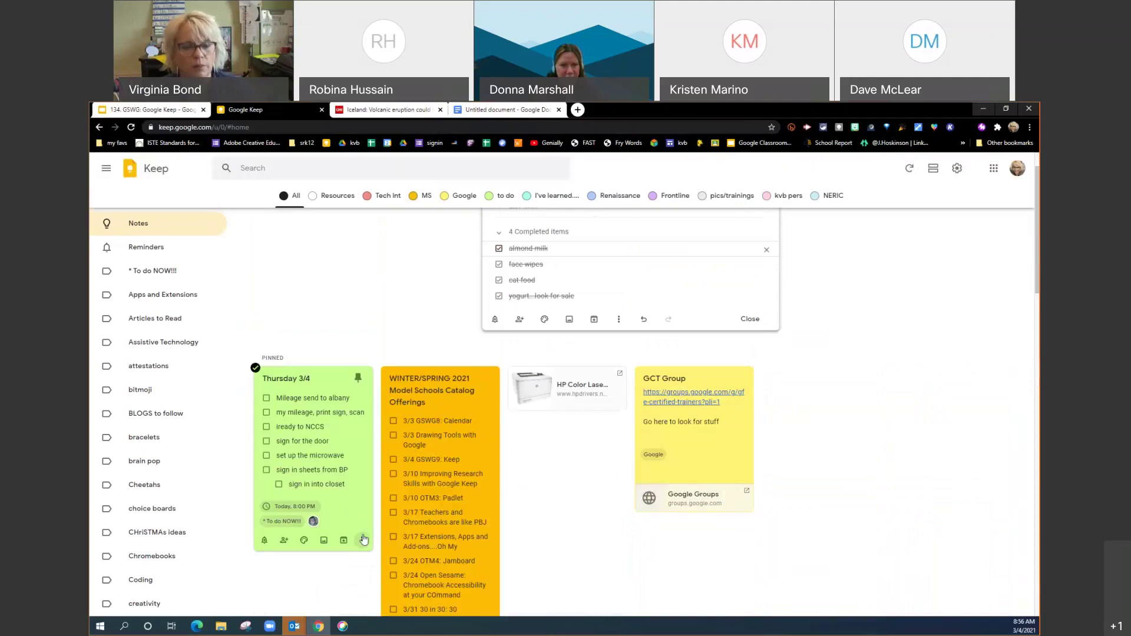
{"action": "scroll", "coordinate": [362, 539], "scroll_direction": "down", "scroll_amount": 3}
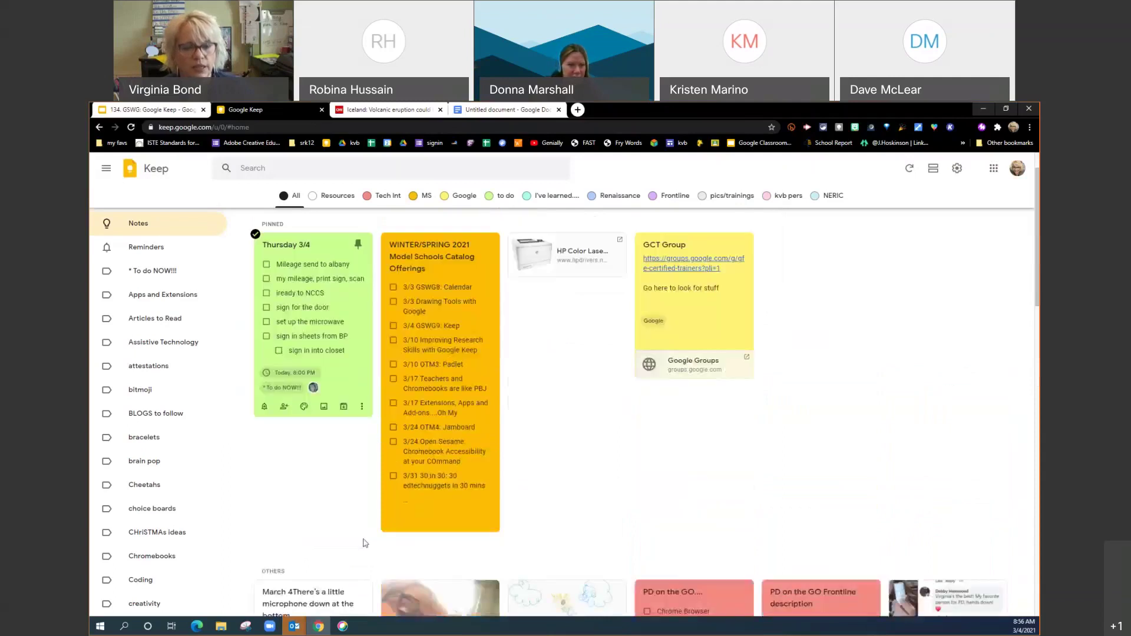
{"action": "left_click", "coordinate": [361, 406]}
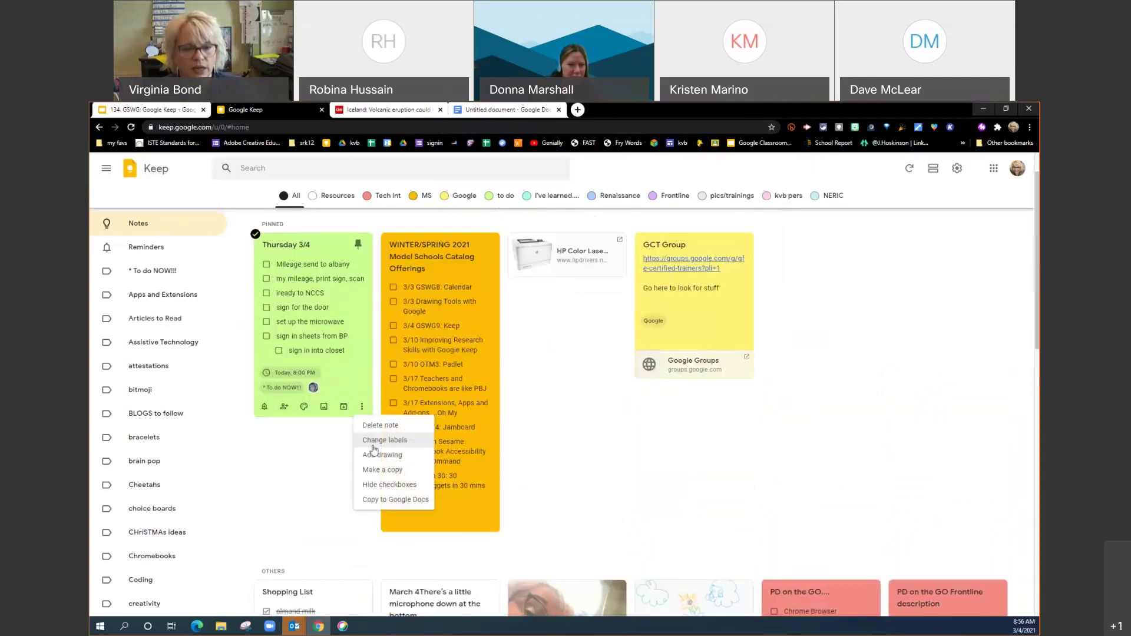
{"action": "left_click", "coordinate": [372, 471]}
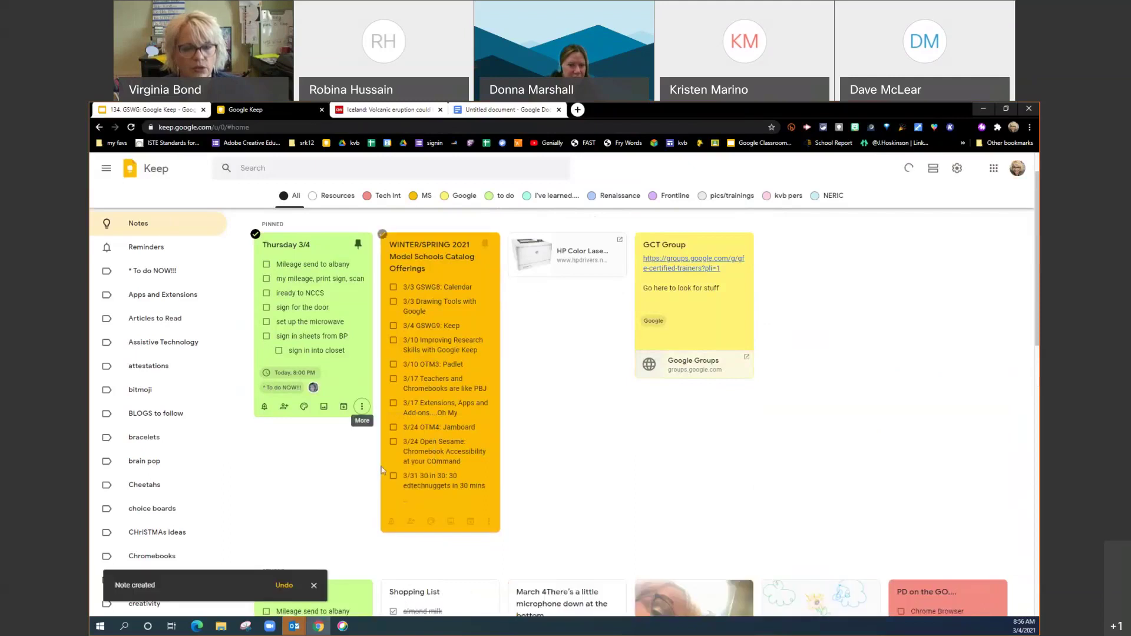
{"action": "scroll", "coordinate": [329, 412], "scroll_direction": "down", "scroll_amount": 4}
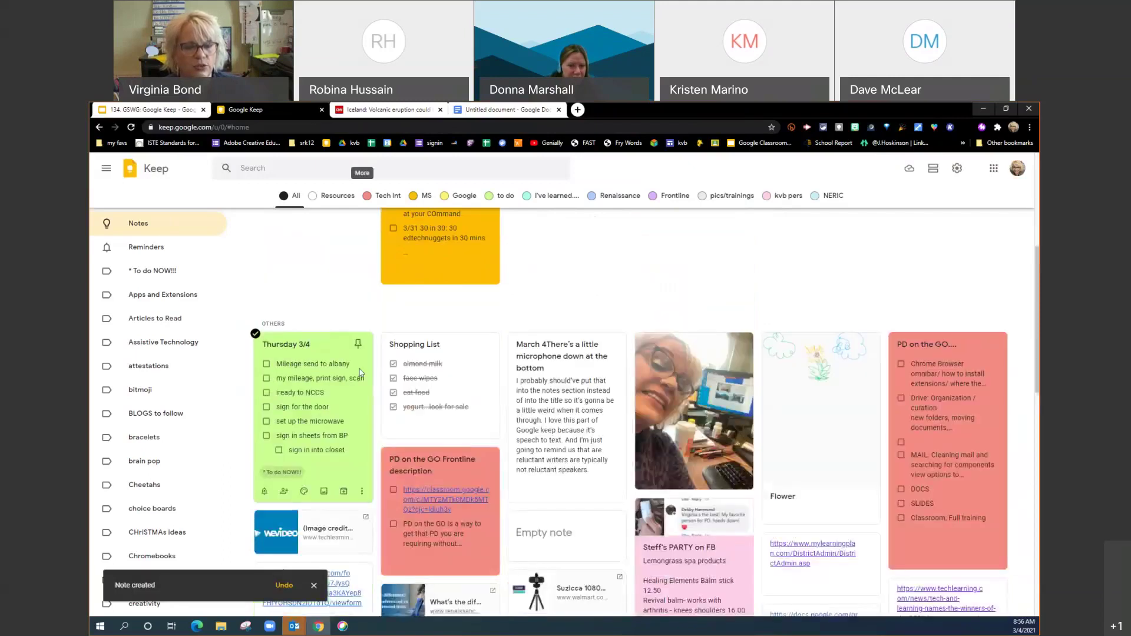
{"action": "scroll", "coordinate": [318, 353], "scroll_direction": "up", "scroll_amount": 5}
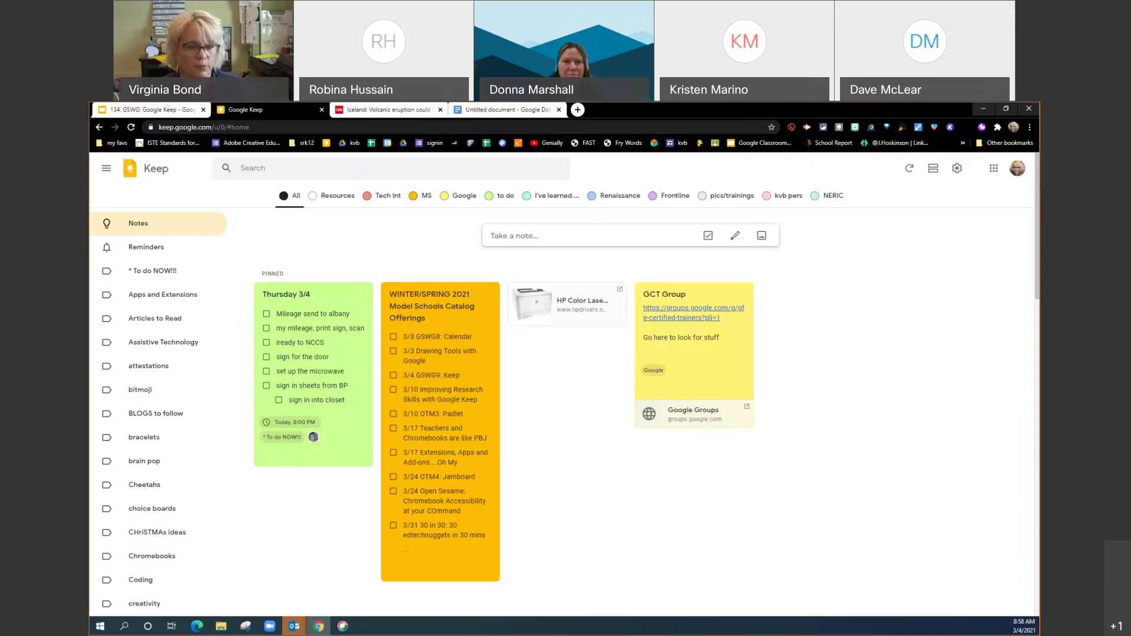
- Show the color choices for the pinned Thursday 3/4 note, and switch to the Google Slides presentation
{"action": "mouse_move", "coordinate": [304, 457]}
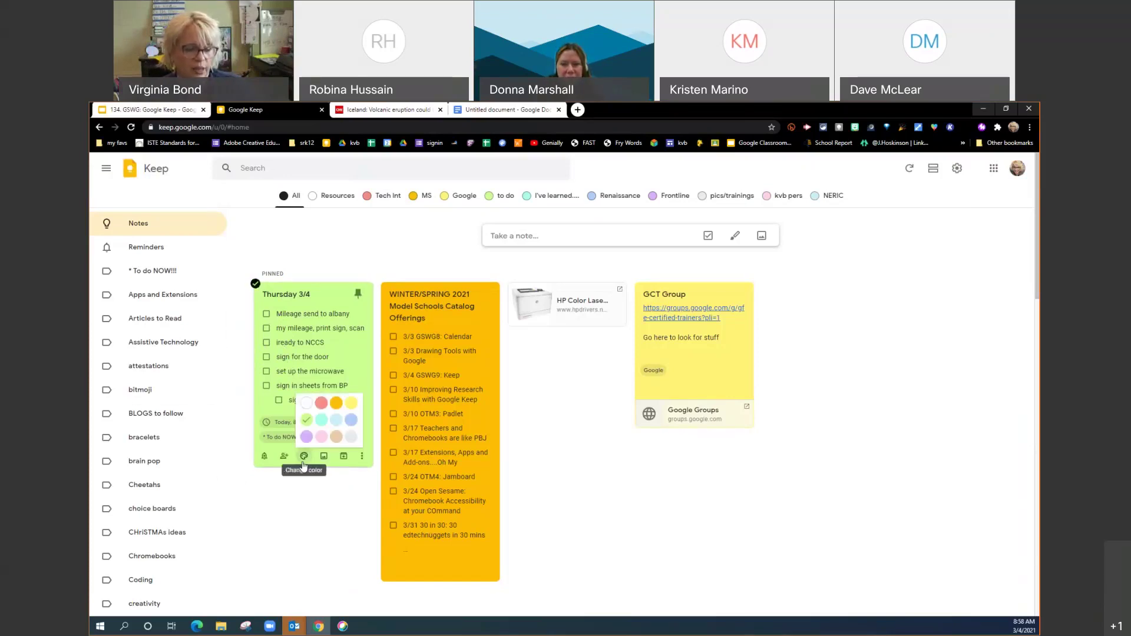
{"action": "left_click", "coordinate": [148, 109]}
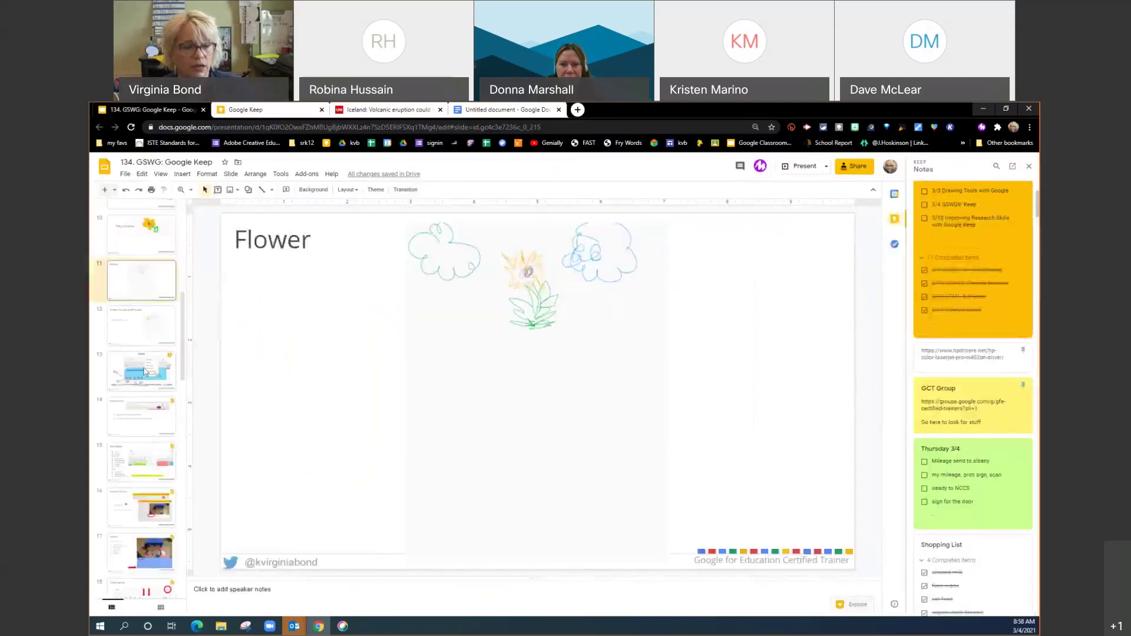